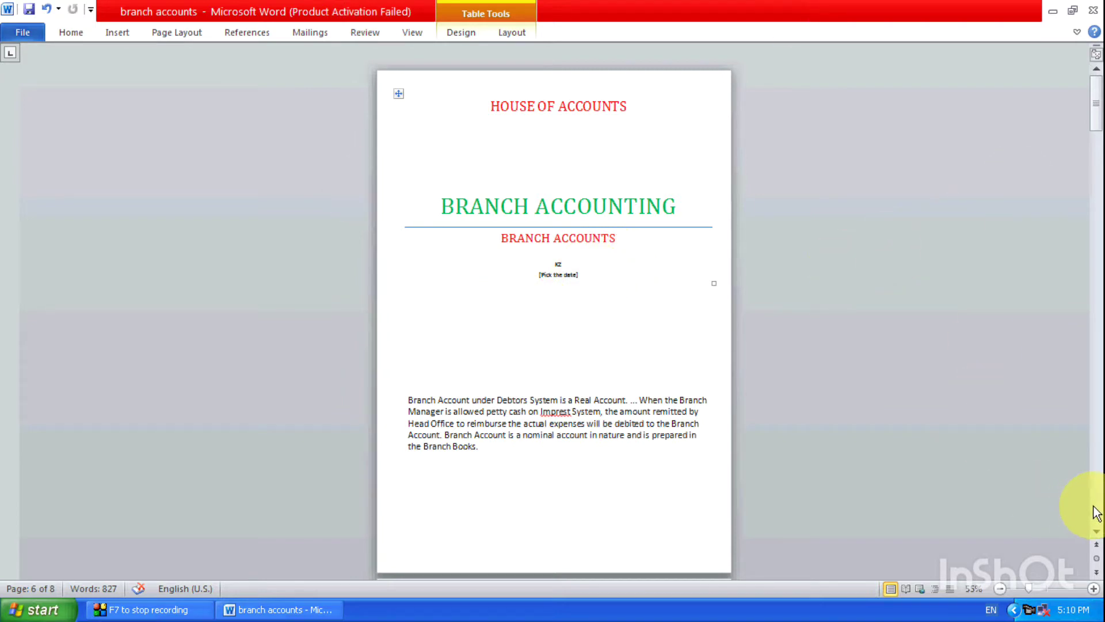
# Enlarge the zoom to about 123% for reading the Branch a/c question and its account tables
pyautogui.scroll(-15, 1095, 511)
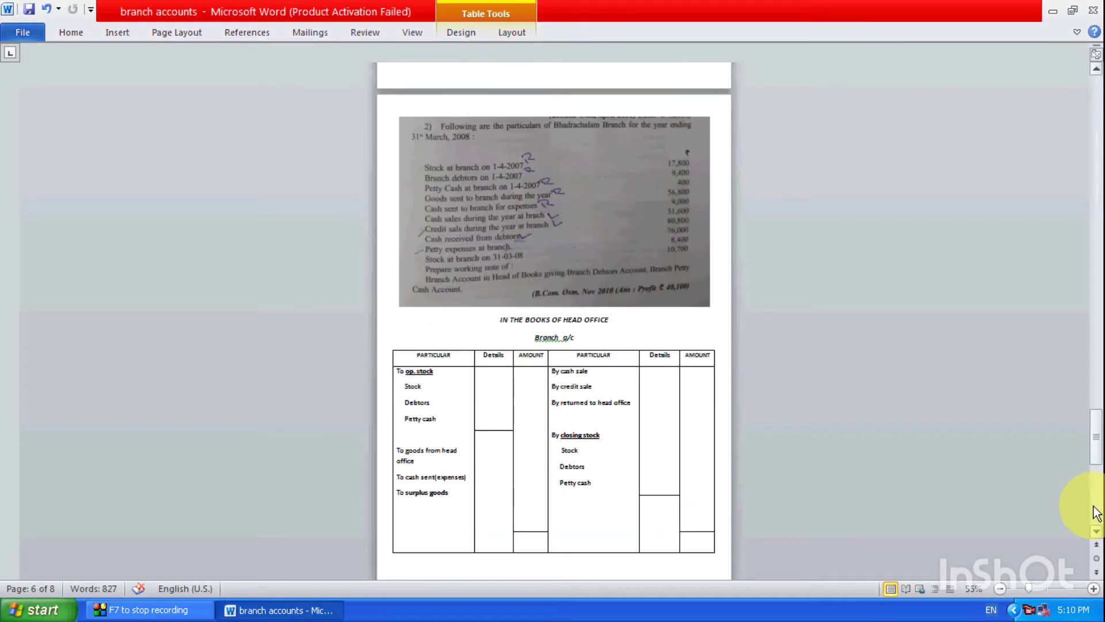
pyautogui.scroll(-5, 833, 444)
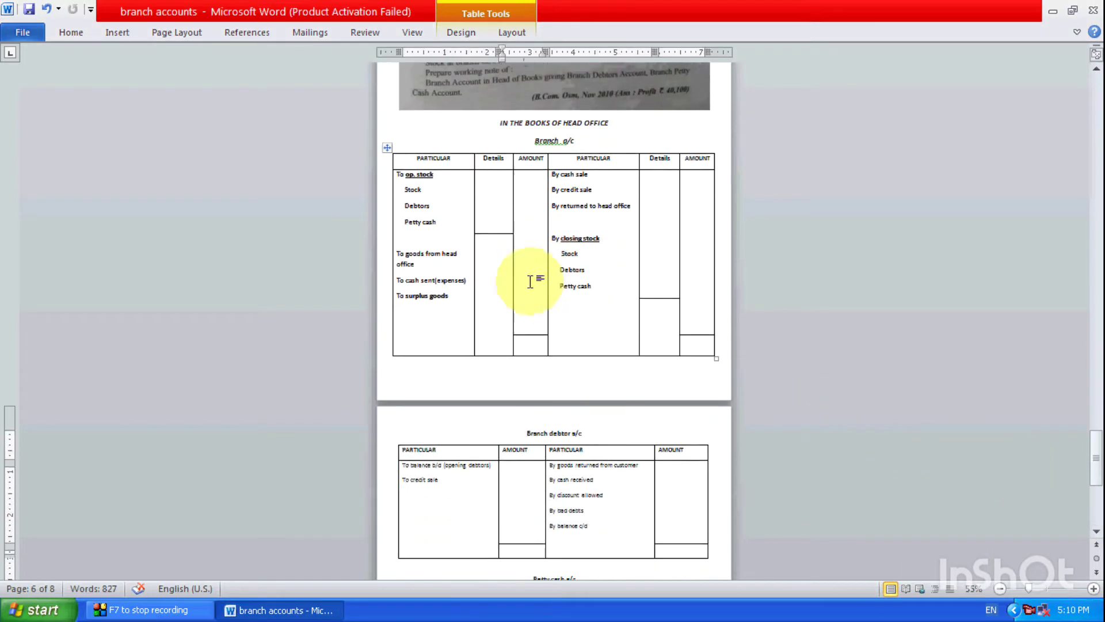
pyautogui.click(415, 30)
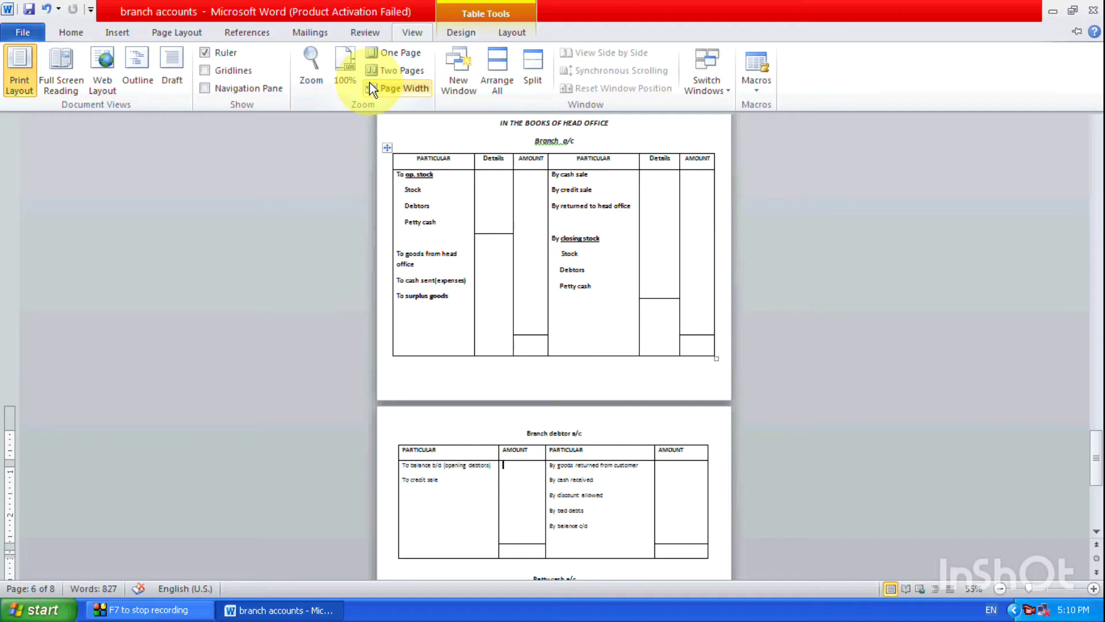
pyautogui.click(311, 72)
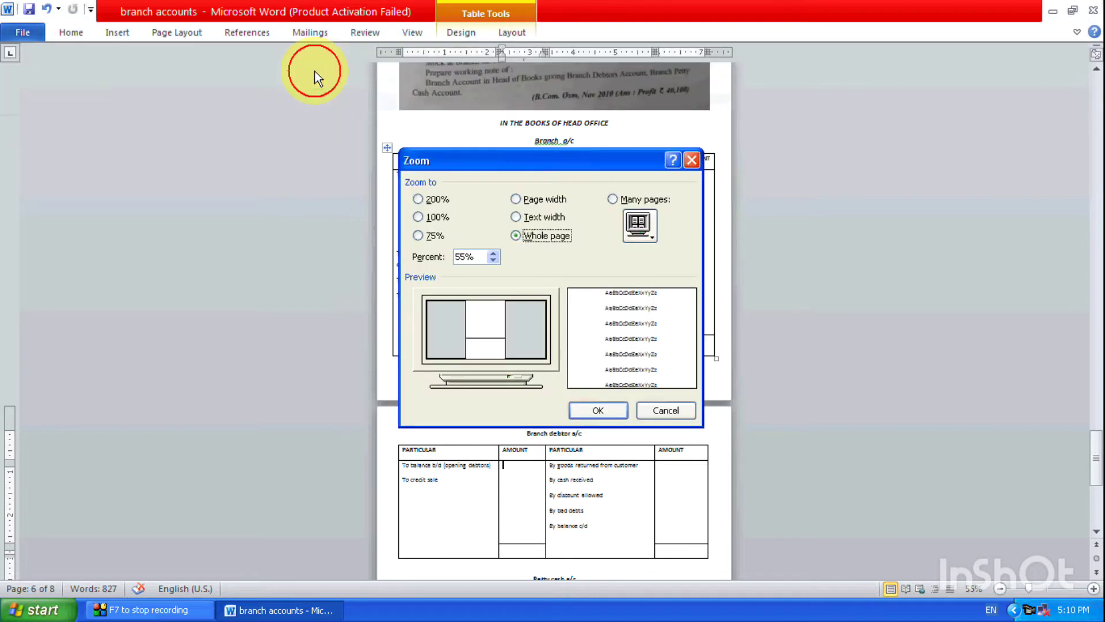
pyautogui.click(435, 199)
pyautogui.click(493, 259)
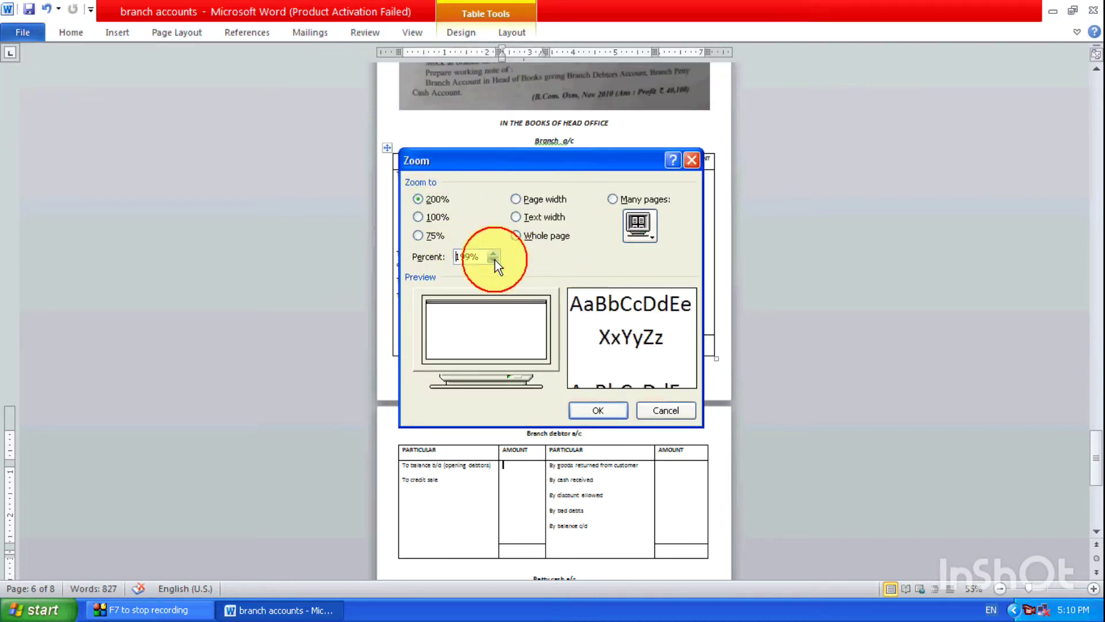
pyautogui.click(493, 260)
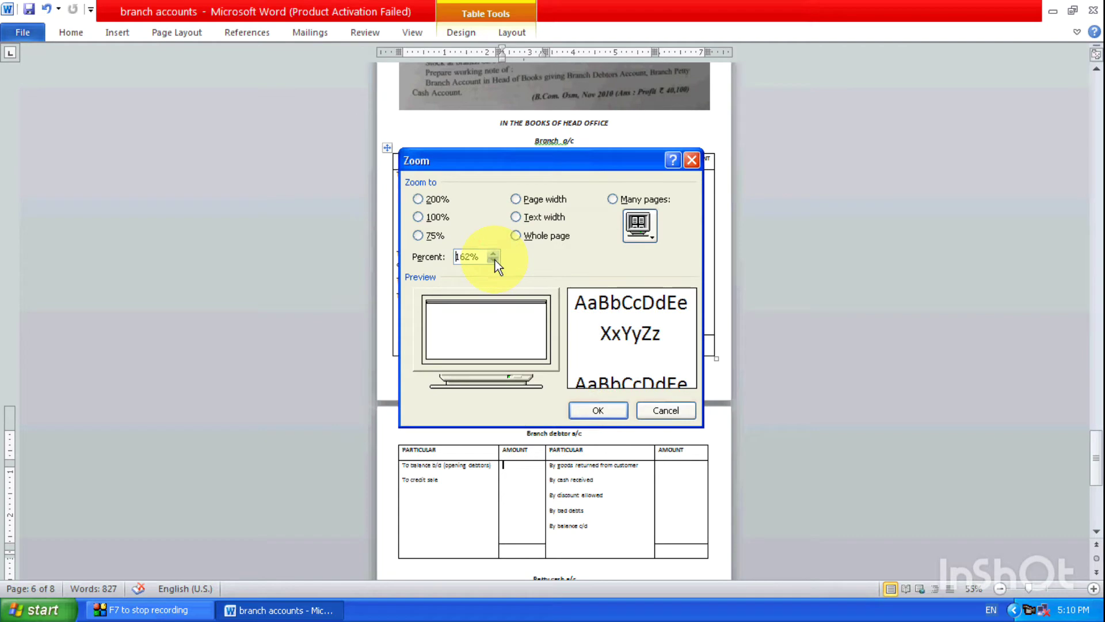
pyautogui.click(493, 260)
pyautogui.click(598, 410)
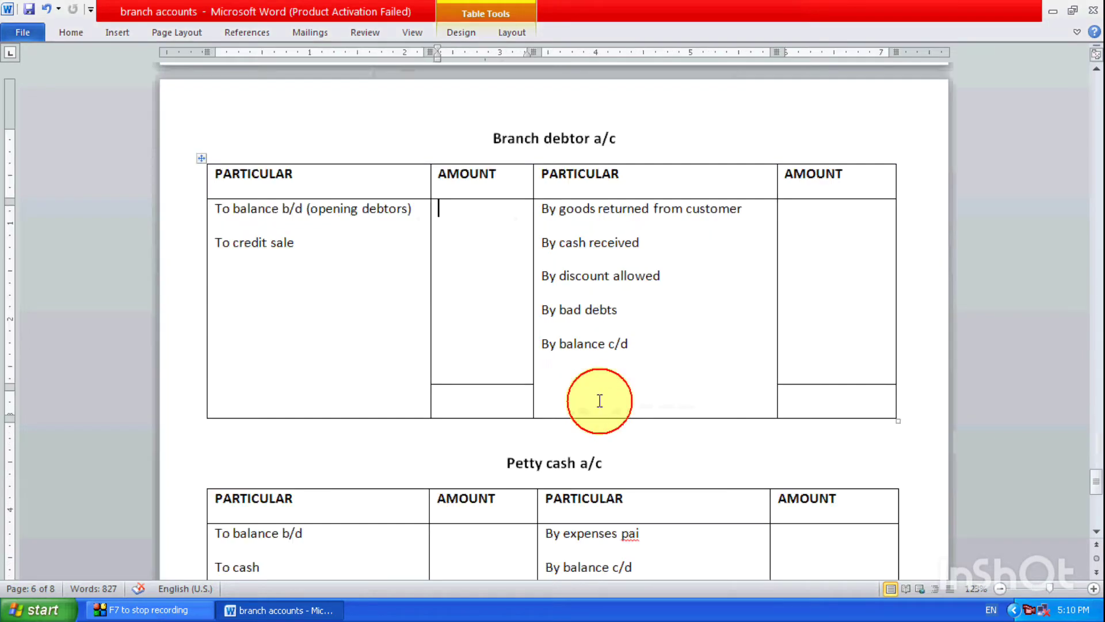
# Review the Bhadrachalam Branch question and the blank Branch a/c table below it
pyautogui.scroll(1, 572, 404)
pyautogui.scroll(10, 573, 404)
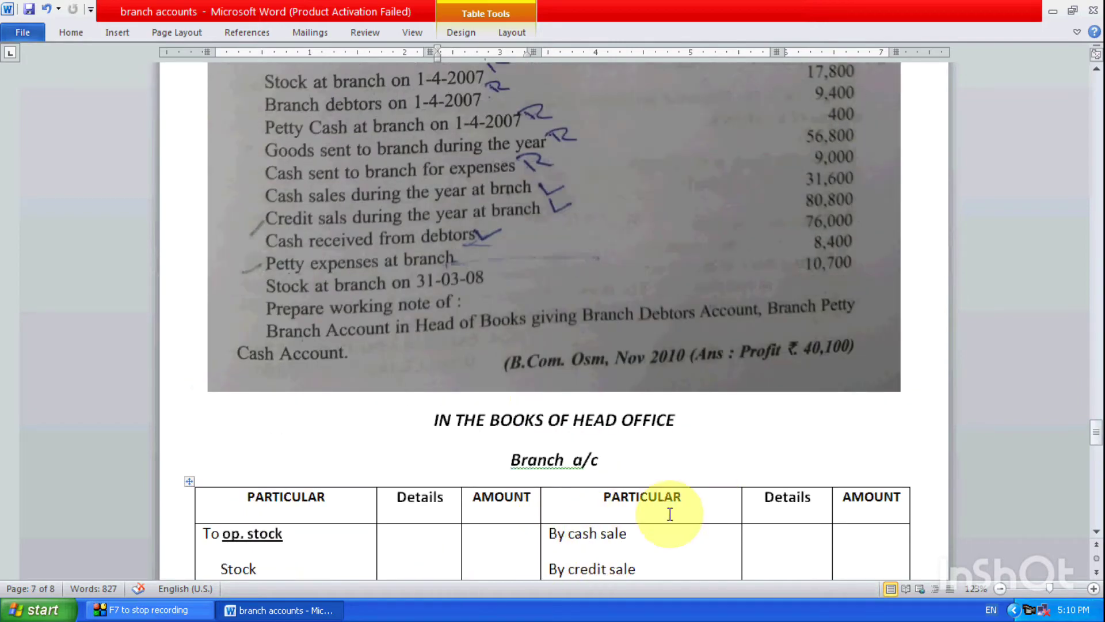
pyautogui.scroll(-10, 673, 513)
pyautogui.scroll(15, 645, 345)
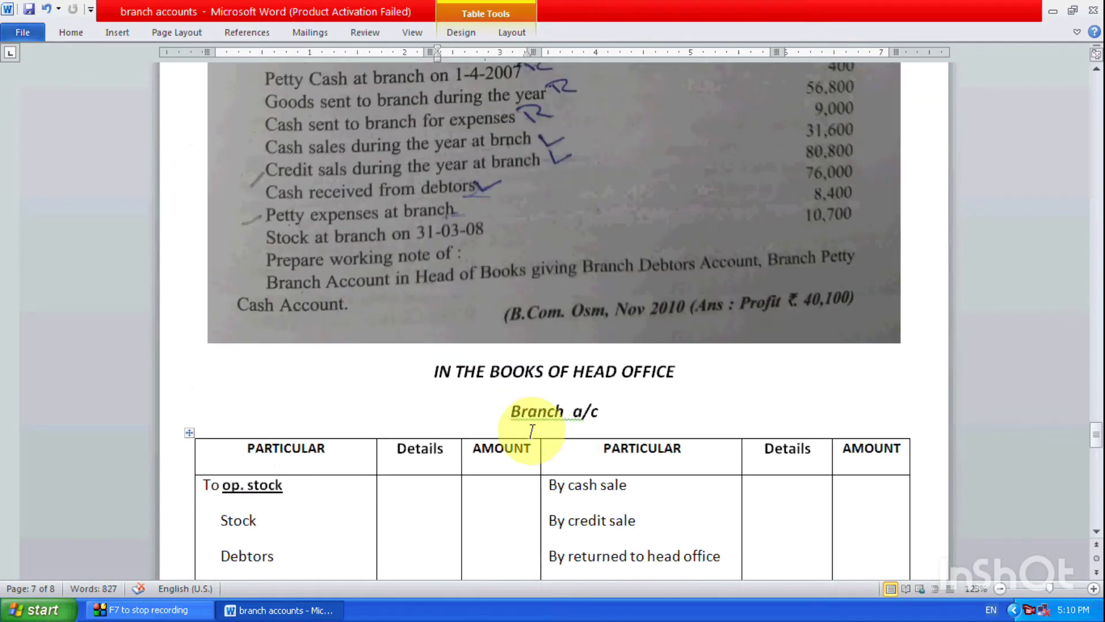
pyautogui.scroll(-4, 416, 316)
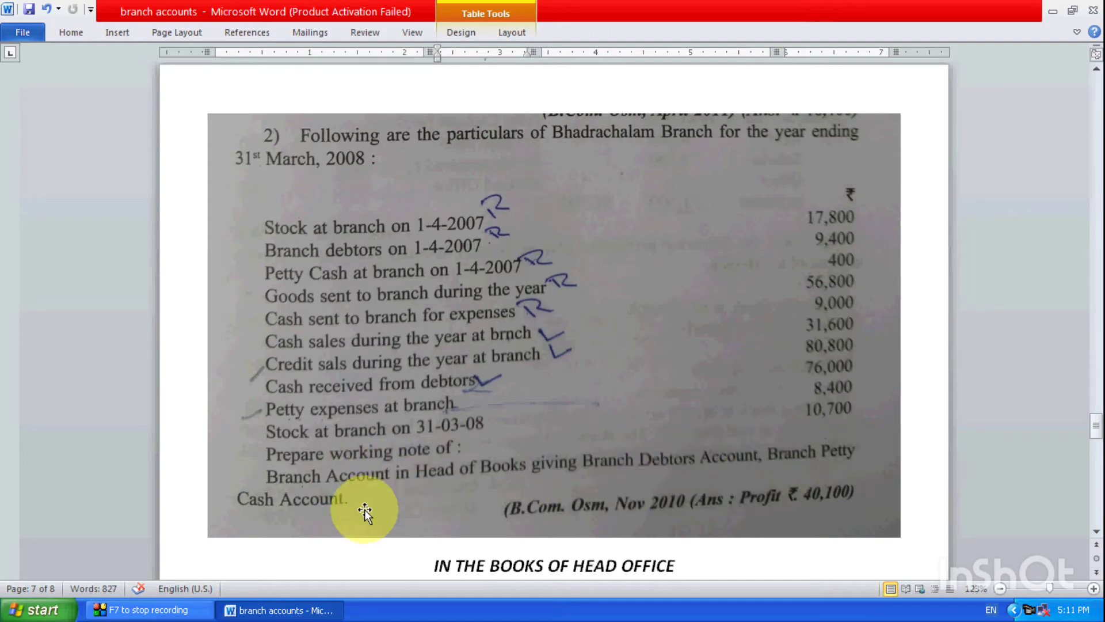
pyautogui.scroll(-6, 397, 437)
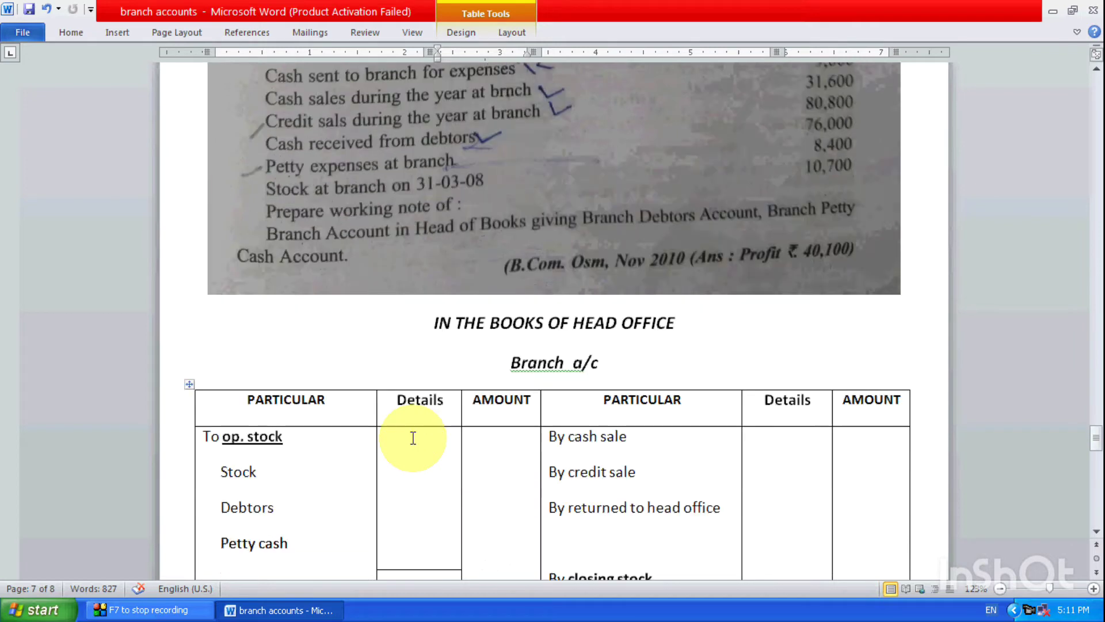
pyautogui.scroll(-3, 413, 437)
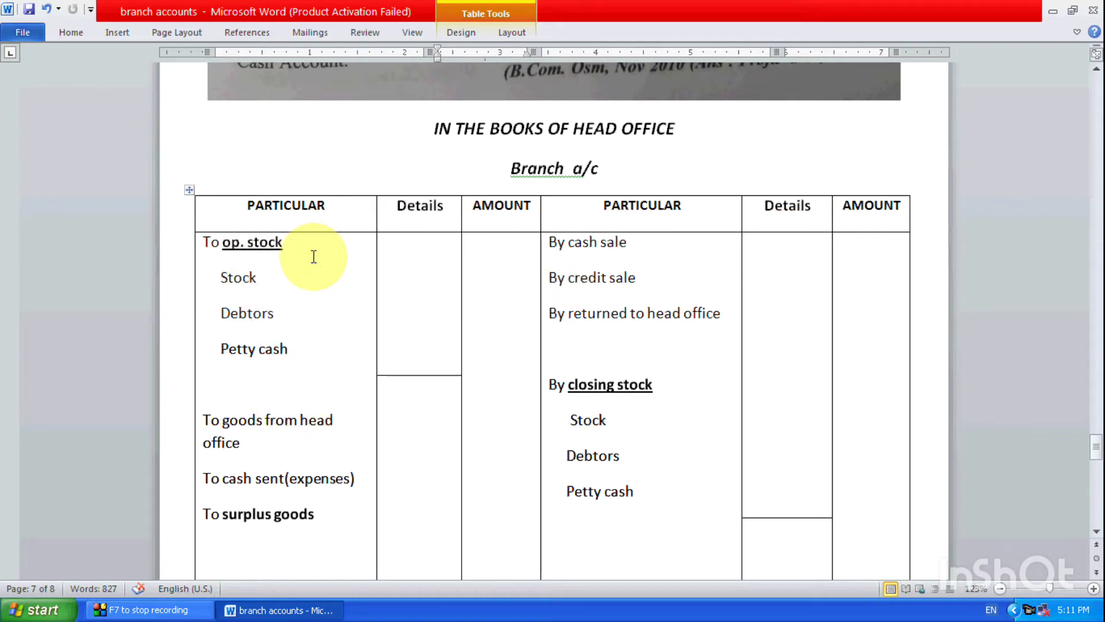
# Enter the opening Stock as 17,800 and Debtors as 9,400 in the debit-side Details column of the Branch a/c
pyautogui.scroll(3, 311, 254)
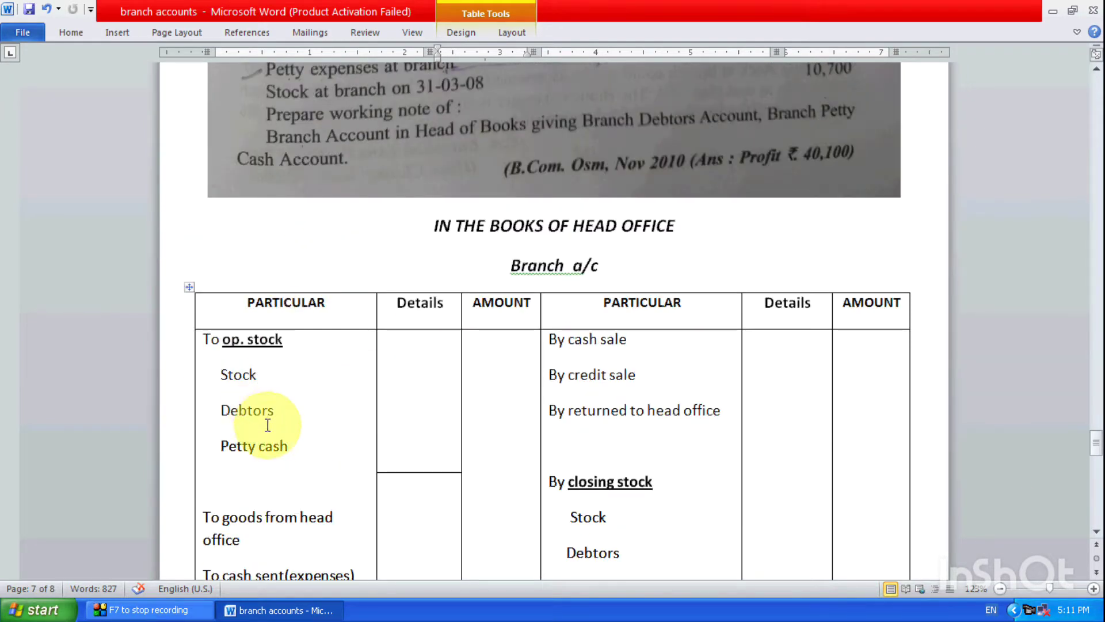
pyautogui.scroll(5, 316, 455)
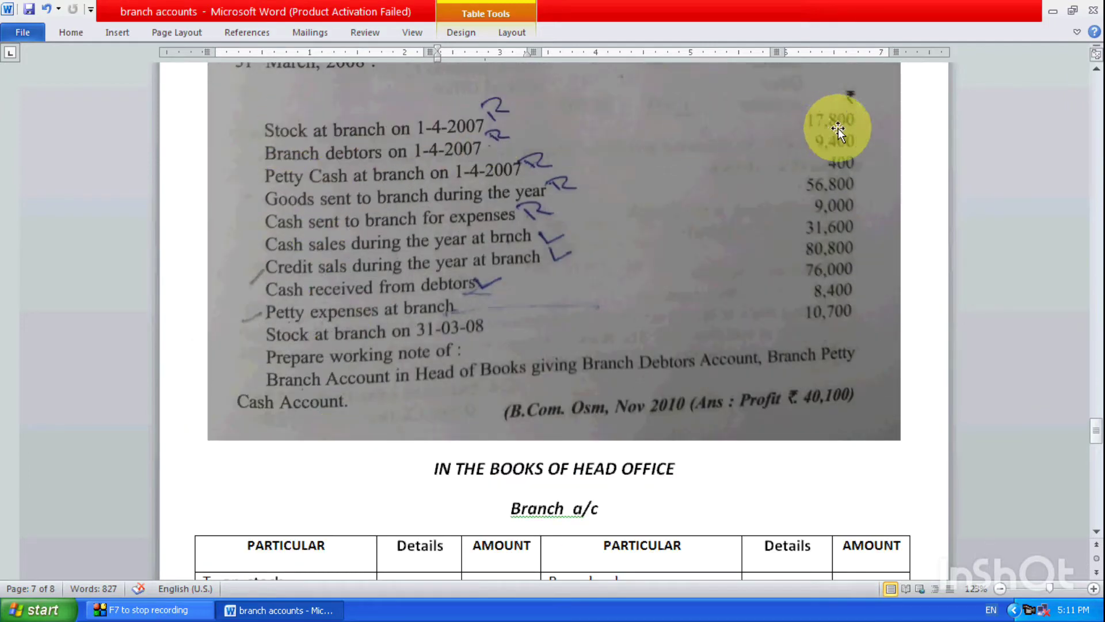
pyautogui.scroll(-5, 817, 184)
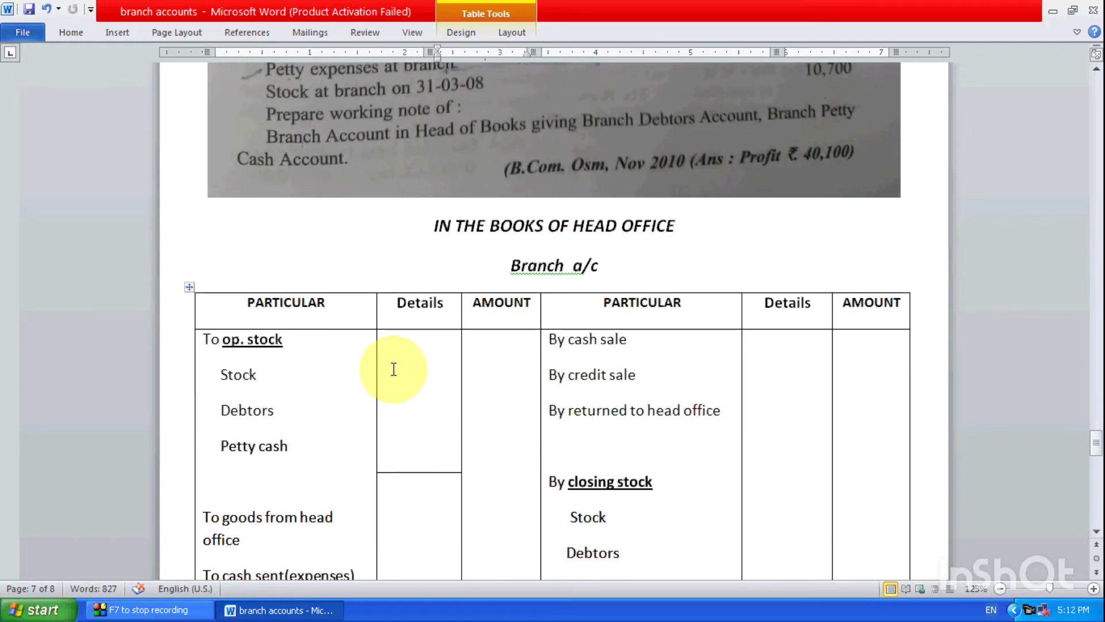
pyautogui.click(389, 371)
pyautogui.write('17,800')
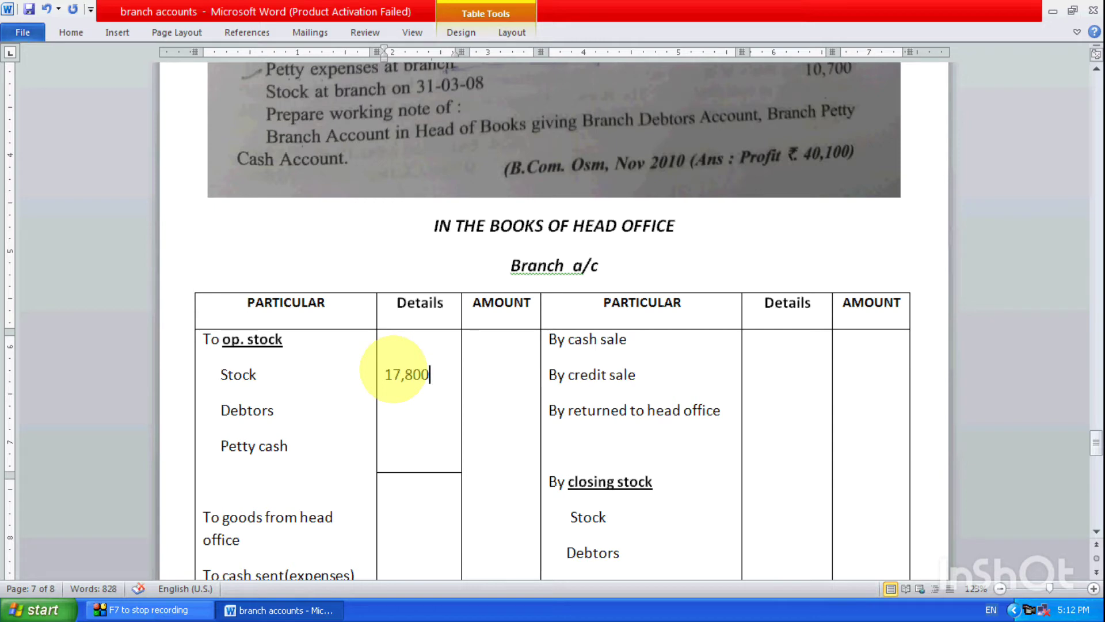
pyautogui.press('Return')
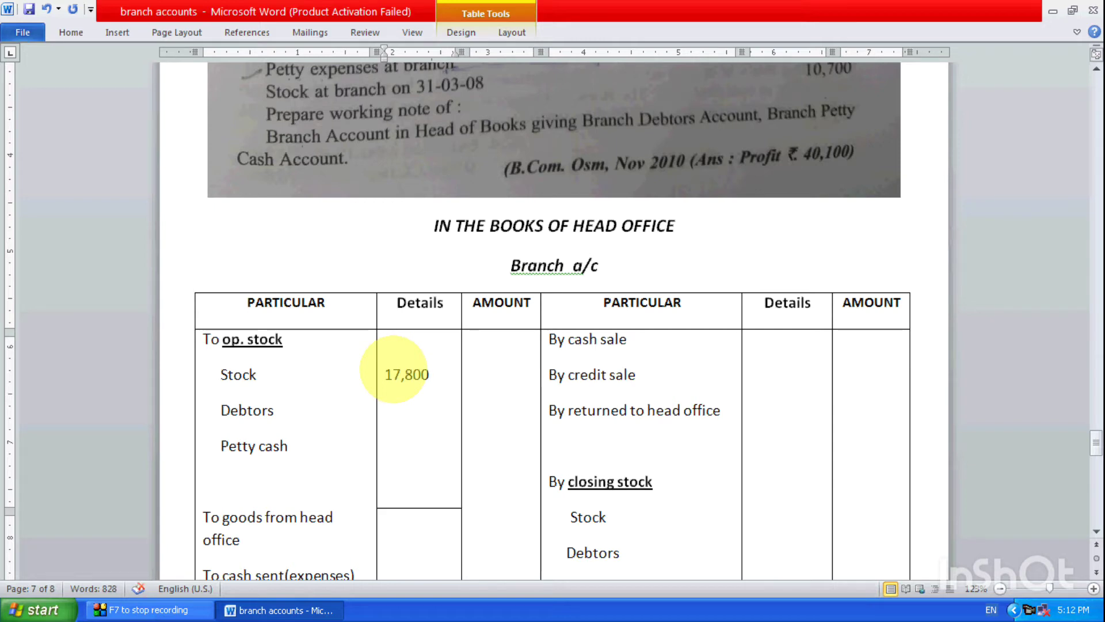
pyautogui.write('9,400')
pyautogui.press('Return')
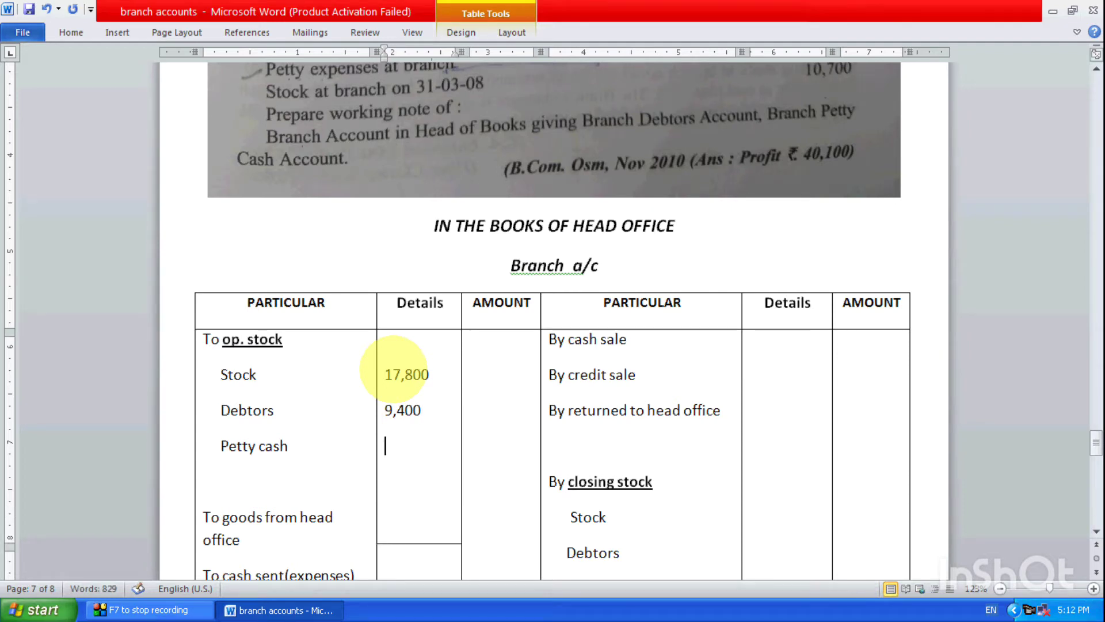
pyautogui.press('Delete')
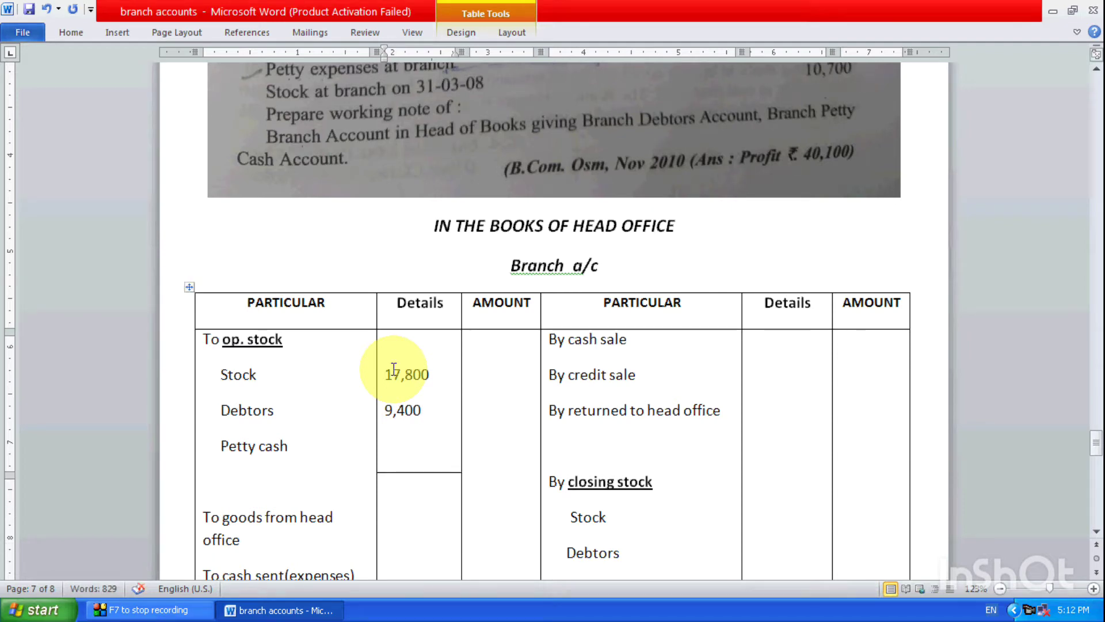
# Enter 400 for opening Petty cash in the debit-side Details column, removing the extra blank line below it
pyautogui.write('400')
pyautogui.press('BackSpace')
pyautogui.press('BackSpace')
pyautogui.press('BackSpace')
pyautogui.press('BackSpace')
pyautogui.press('Return')
pyautogui.write('400')
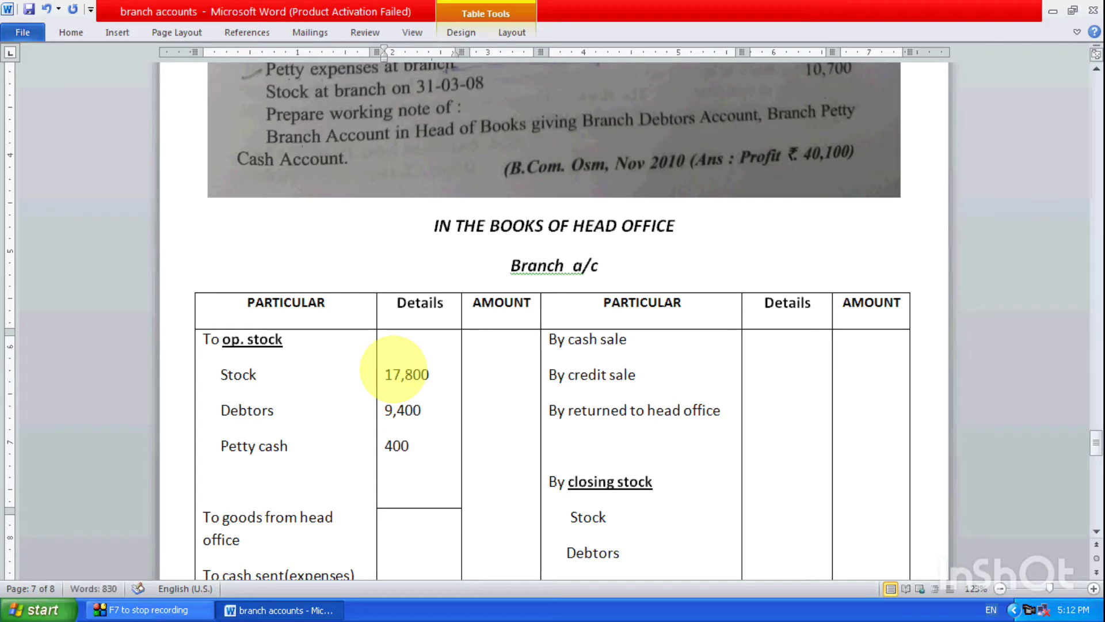
pyautogui.press('Delete')
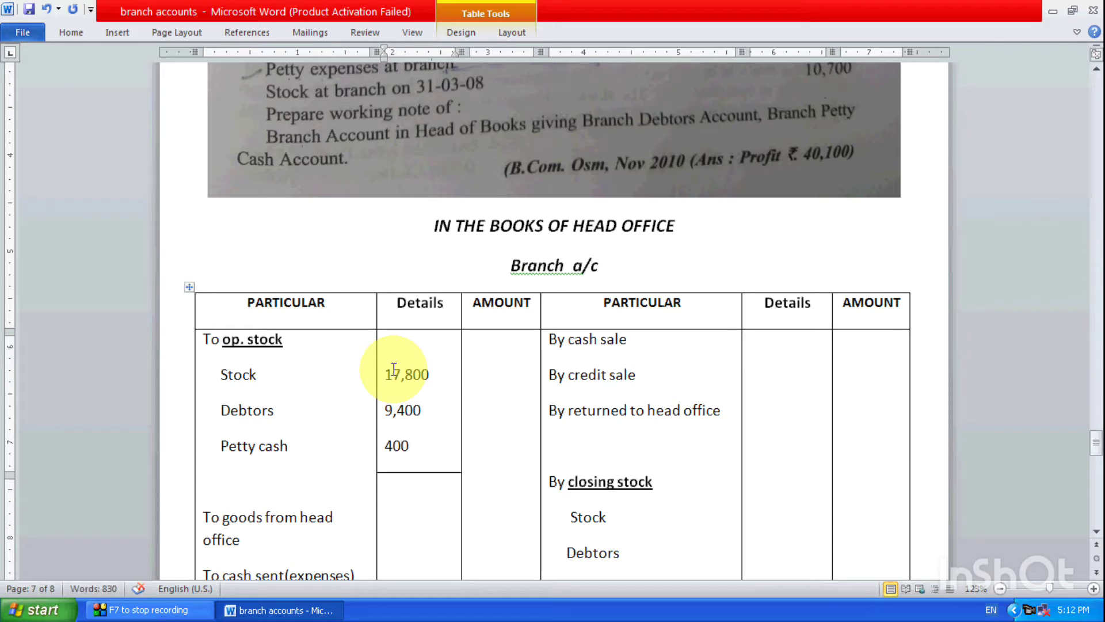
# Add 17800, 9400 and 400 in Calculator and enter 27,600 in the debit-side Amount column of the Branch a/c, level with Petty cash
pyautogui.click(498, 465)
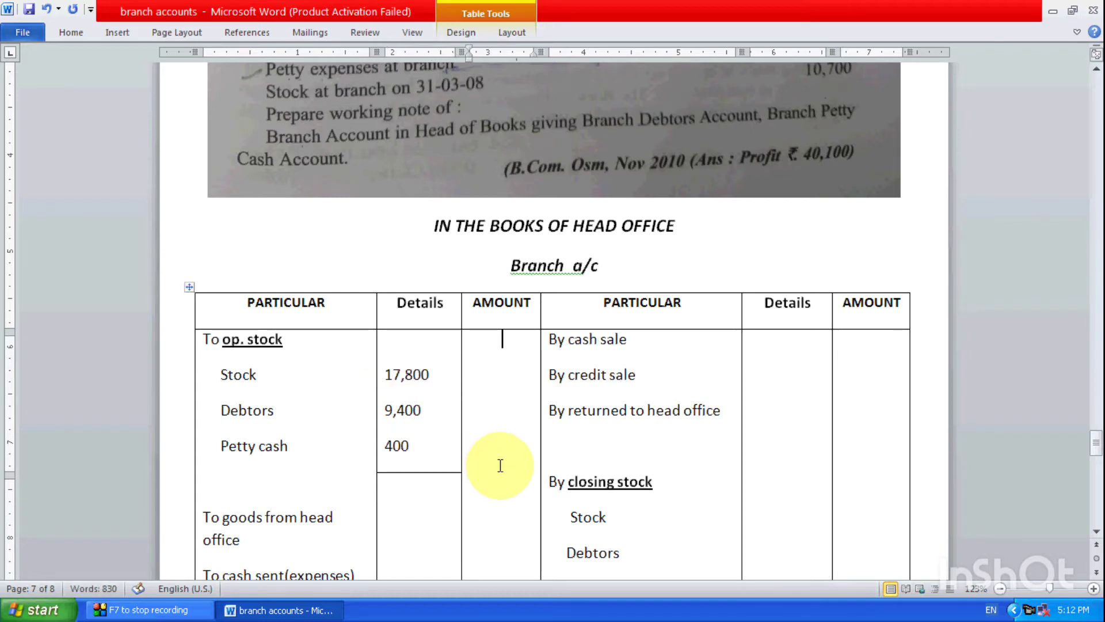
pyautogui.press('Return')
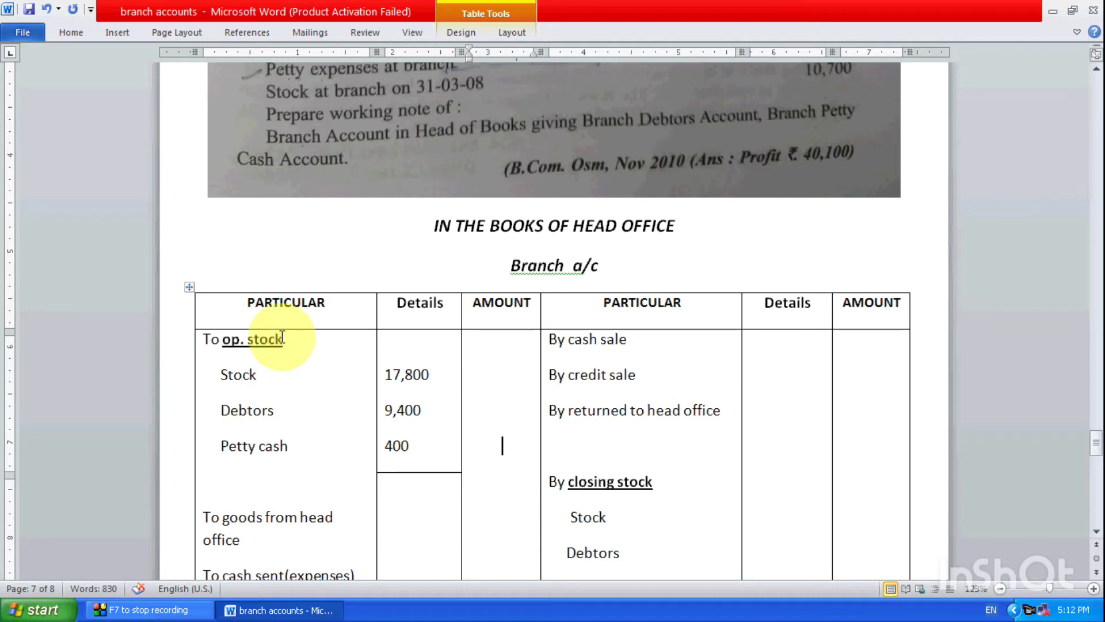
pyautogui.click(39, 610)
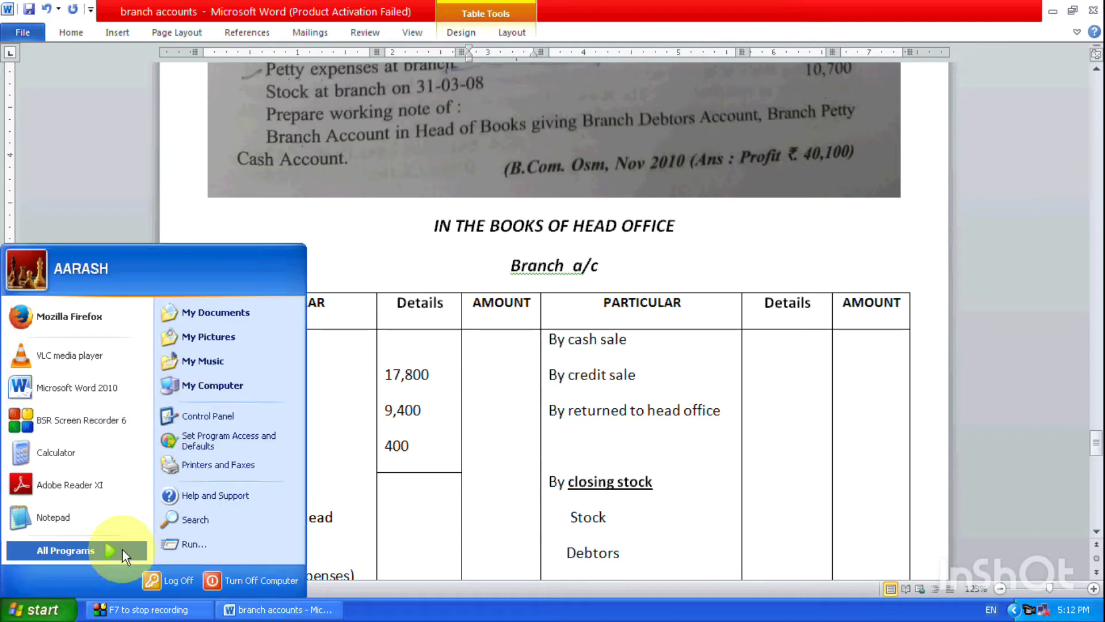
pyautogui.click(123, 551)
pyautogui.moveTo(280, 183)
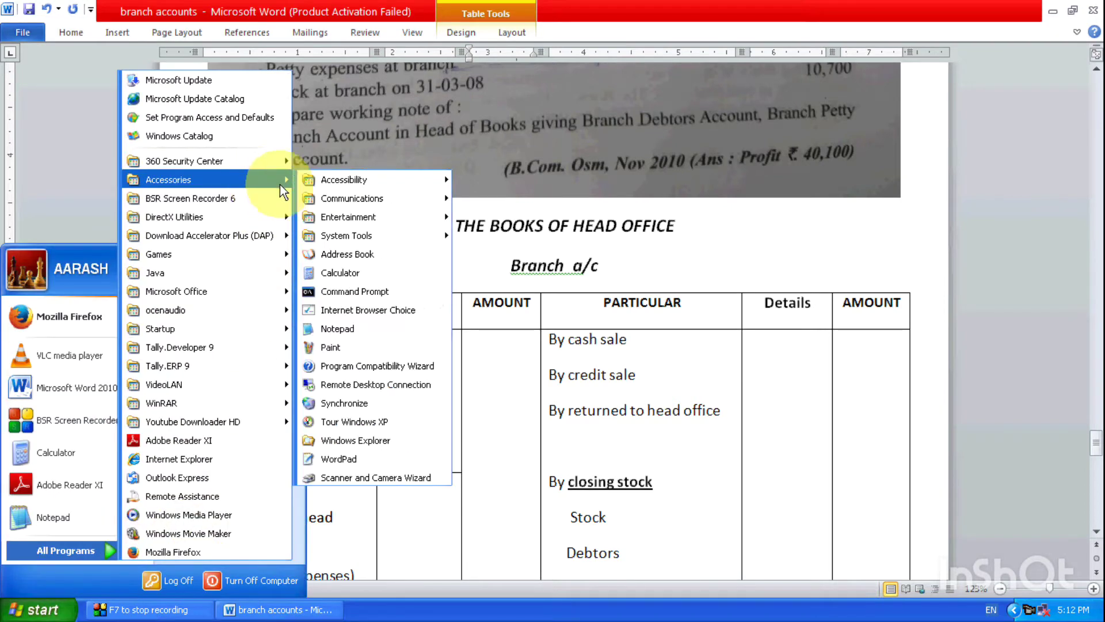
pyautogui.click(377, 279)
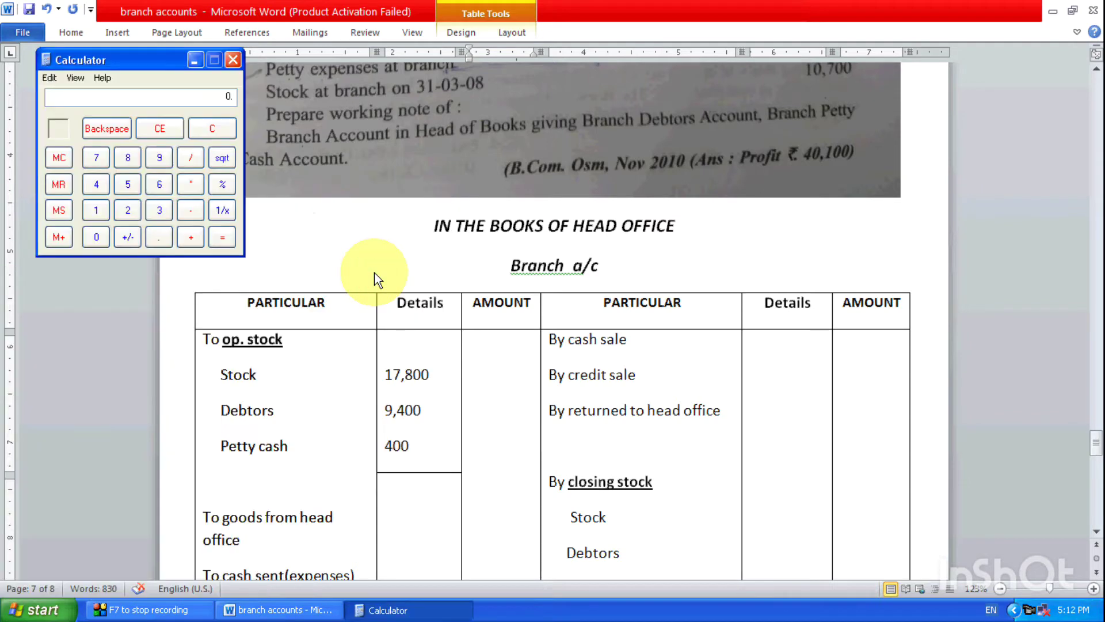
pyautogui.write('17800')
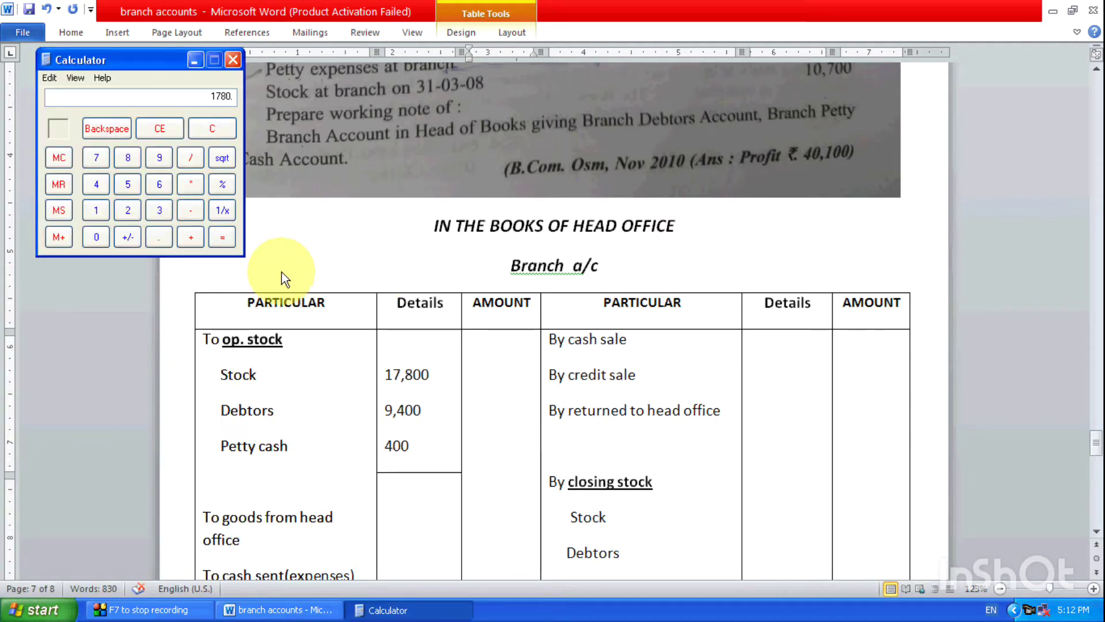
pyautogui.write('+9400+4')
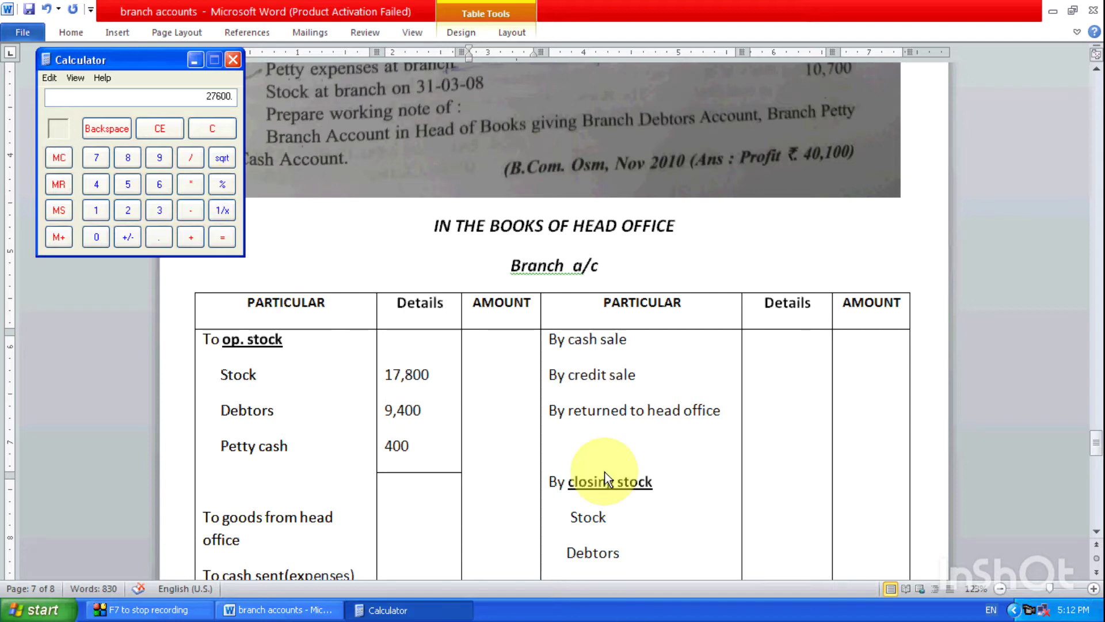
pyautogui.click(503, 460)
pyautogui.write('27,600')
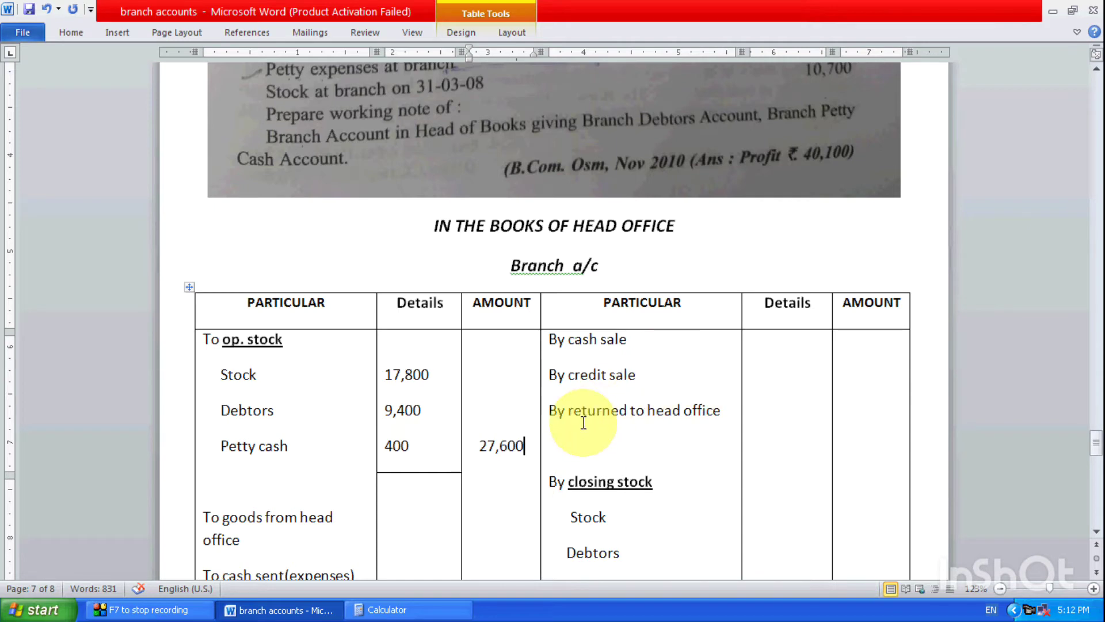
# Enter 56,800 in the debit-side Amount column for goods from head office, taken from the question's goods sent to branch
pyautogui.scroll(3, 564, 426)
pyautogui.scroll(1, 582, 423)
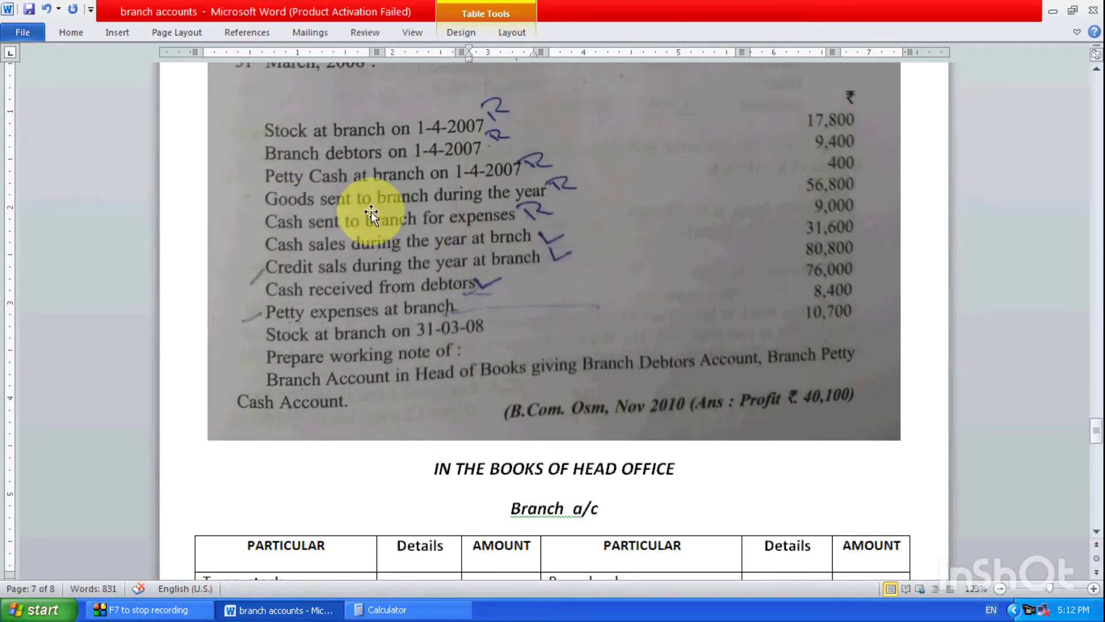
pyautogui.scroll(-7, 607, 311)
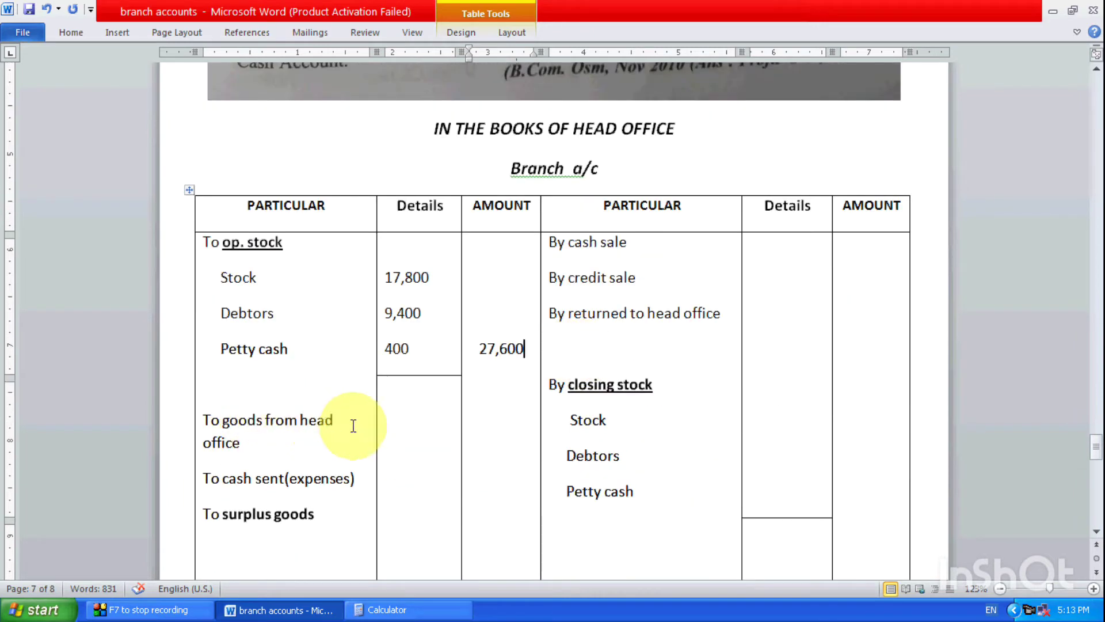
pyautogui.press('Return')
pyautogui.press('Return')
pyautogui.write('56,')
pyautogui.write('00')
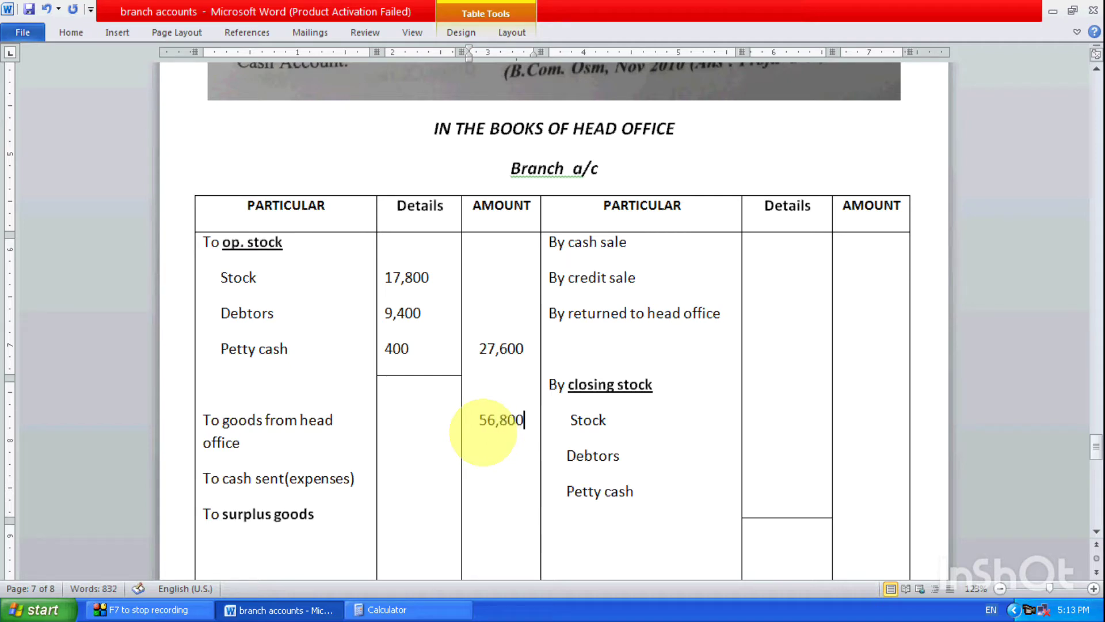
# Enter 9,000 in the debit-side Amount column of the Branch a/c for cash sent (expenses), and delete the "To surplus goods" entry
pyautogui.scroll(3, 560, 242)
pyautogui.scroll(6, 559, 241)
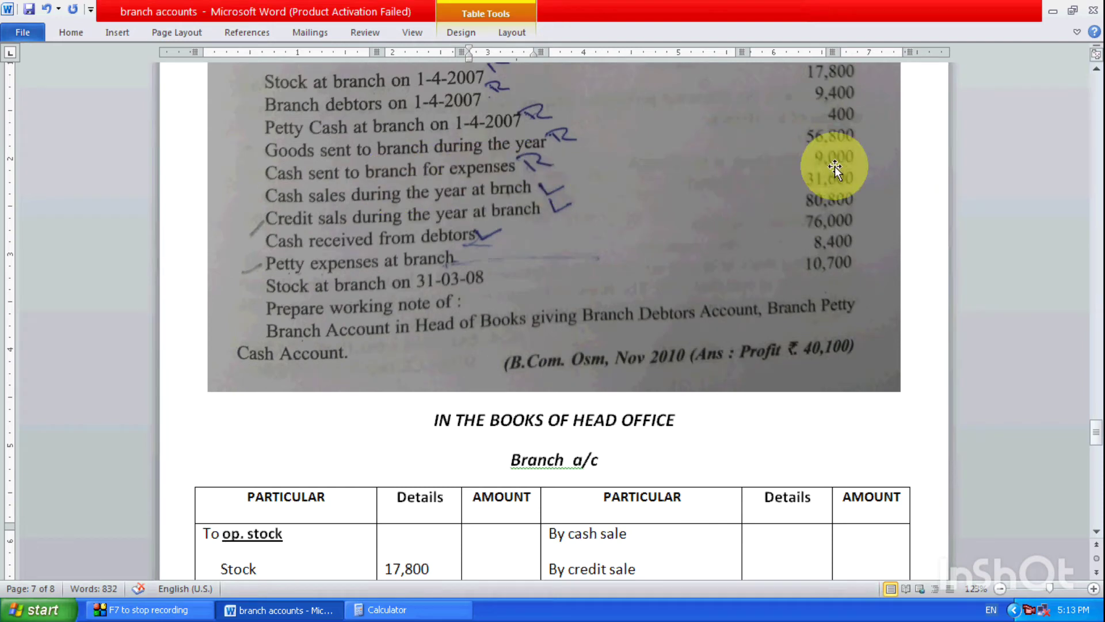
pyautogui.scroll(-13, 730, 229)
pyautogui.click(489, 328)
pyautogui.press('Right')
pyautogui.press('Right')
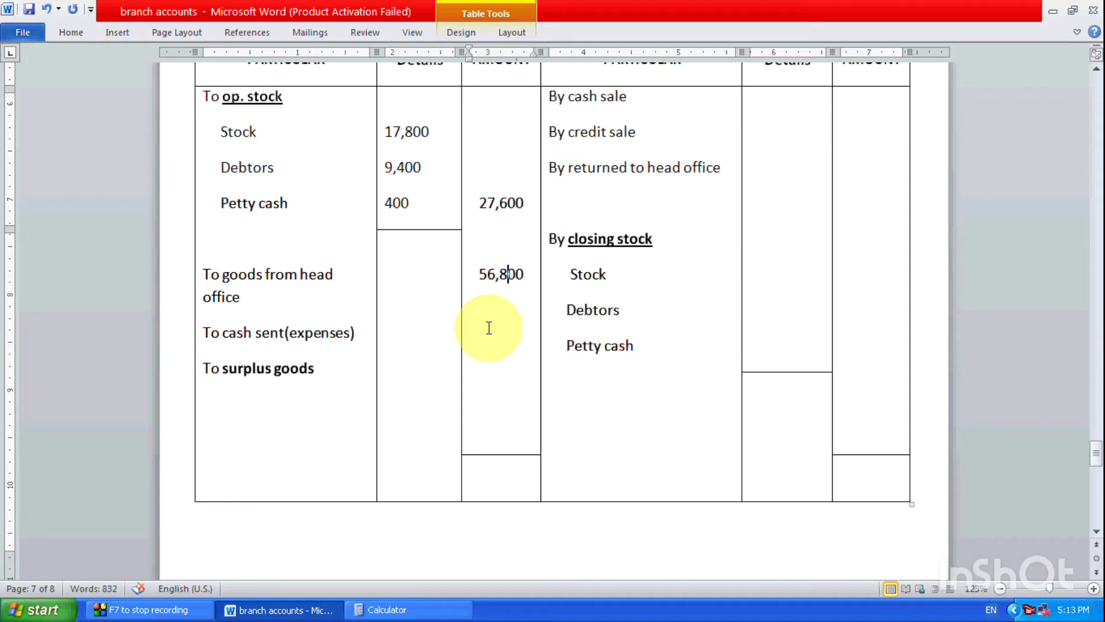
pyautogui.press('Return')
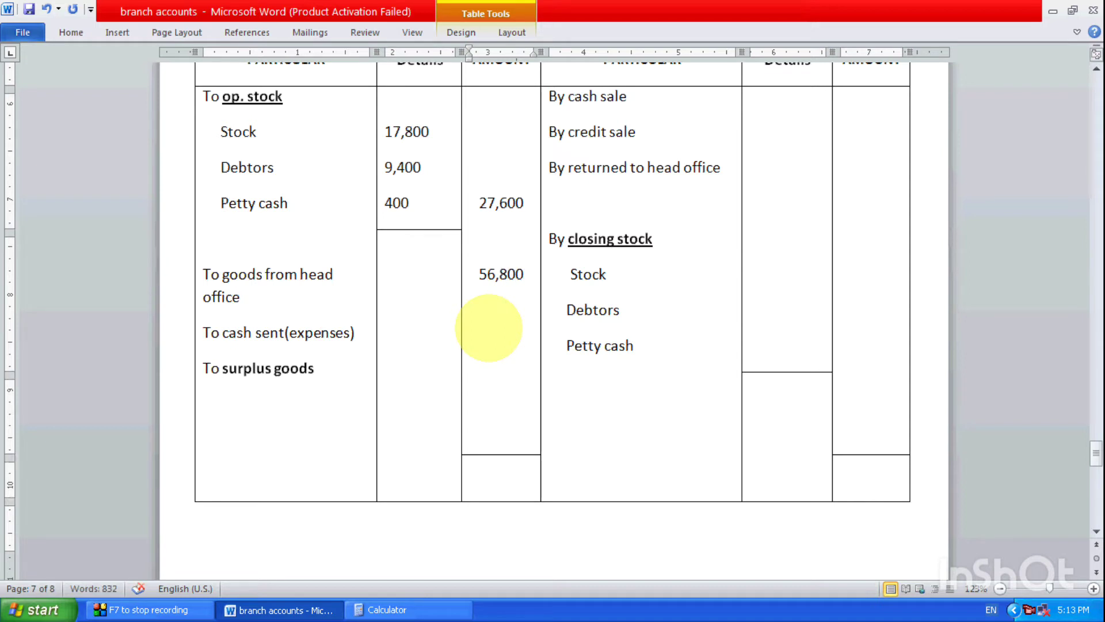
pyautogui.press('Return')
pyautogui.write('9,000')
pyautogui.moveTo(320, 370); pyautogui.dragTo(217, 369)
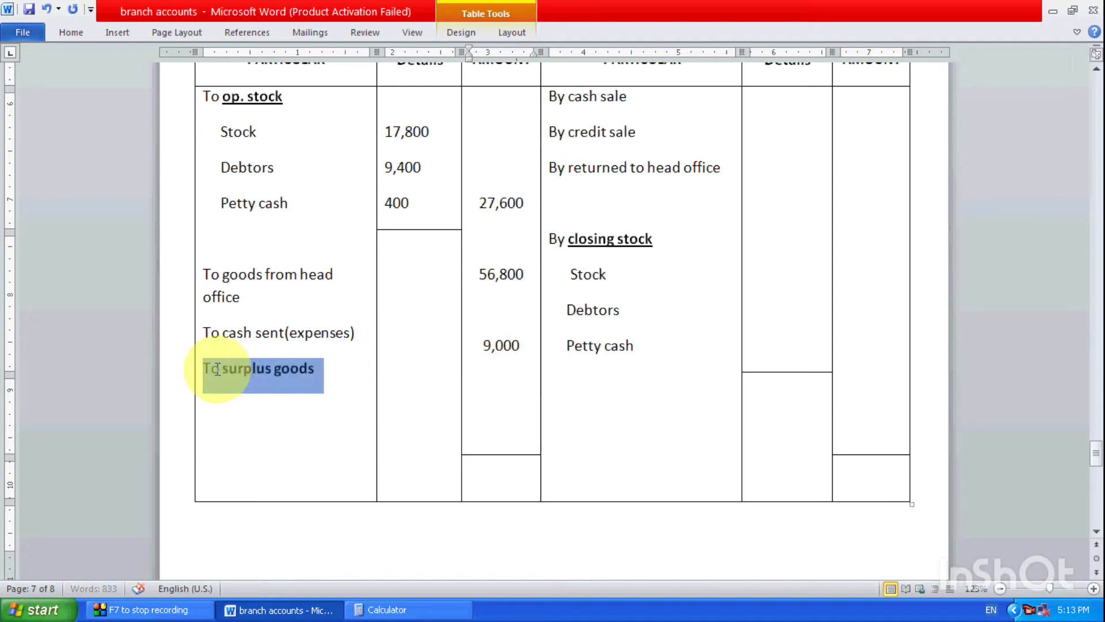
pyautogui.press('Delete')
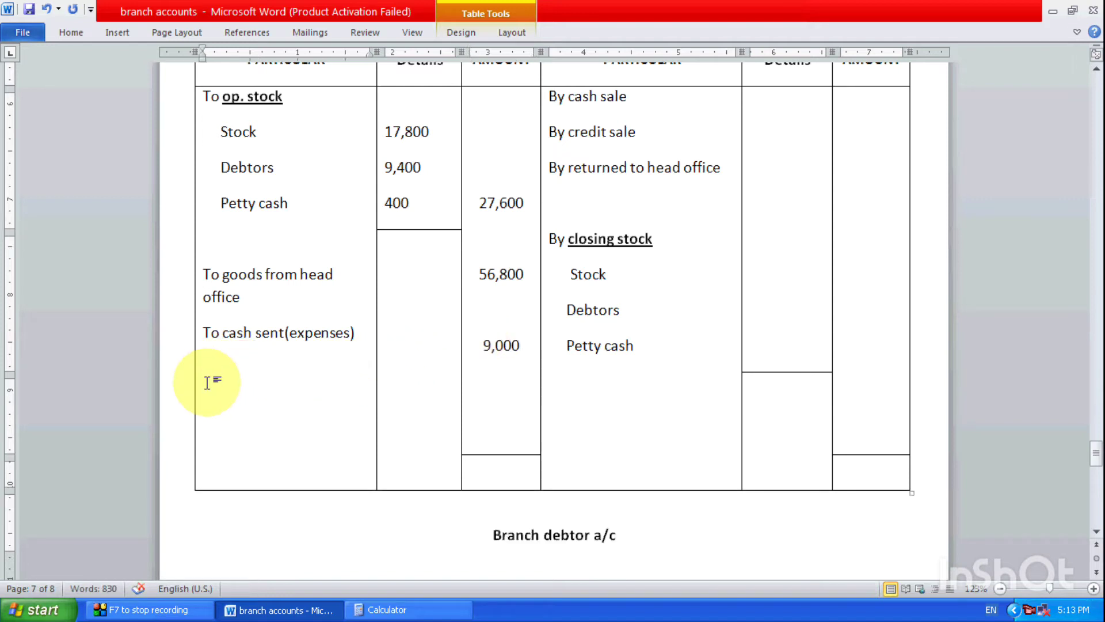
# Enter 31,600 for cash sale and 80,800 for credit sale in the credit-side Amount column of the Branch a/c
pyautogui.scroll(8, 309, 328)
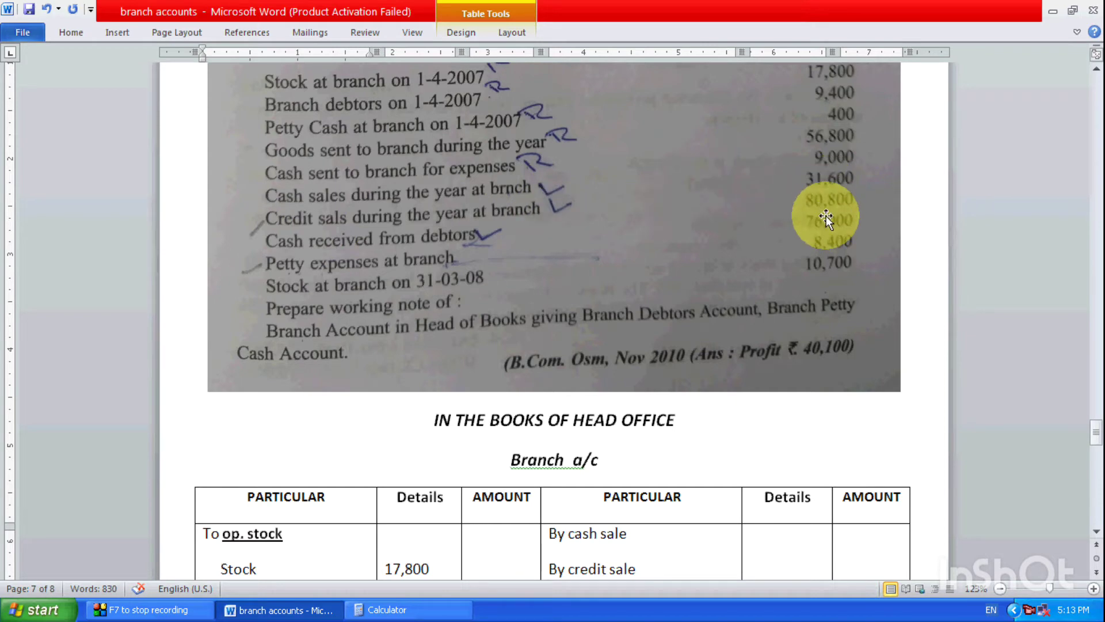
pyautogui.scroll(-3, 829, 552)
pyautogui.click(851, 436)
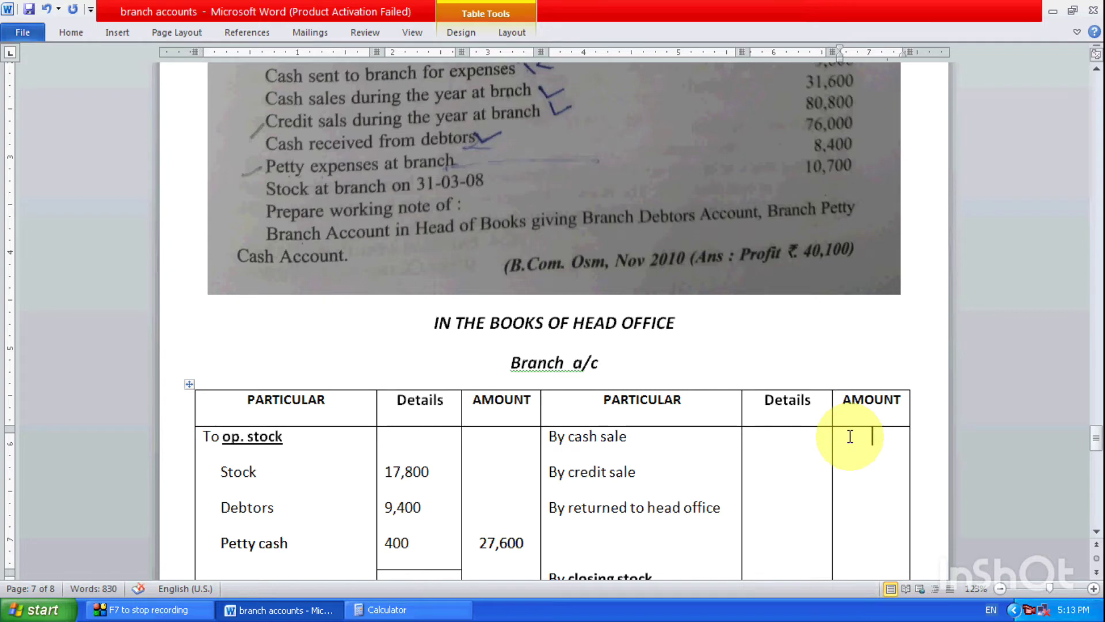
pyautogui.write('31,600')
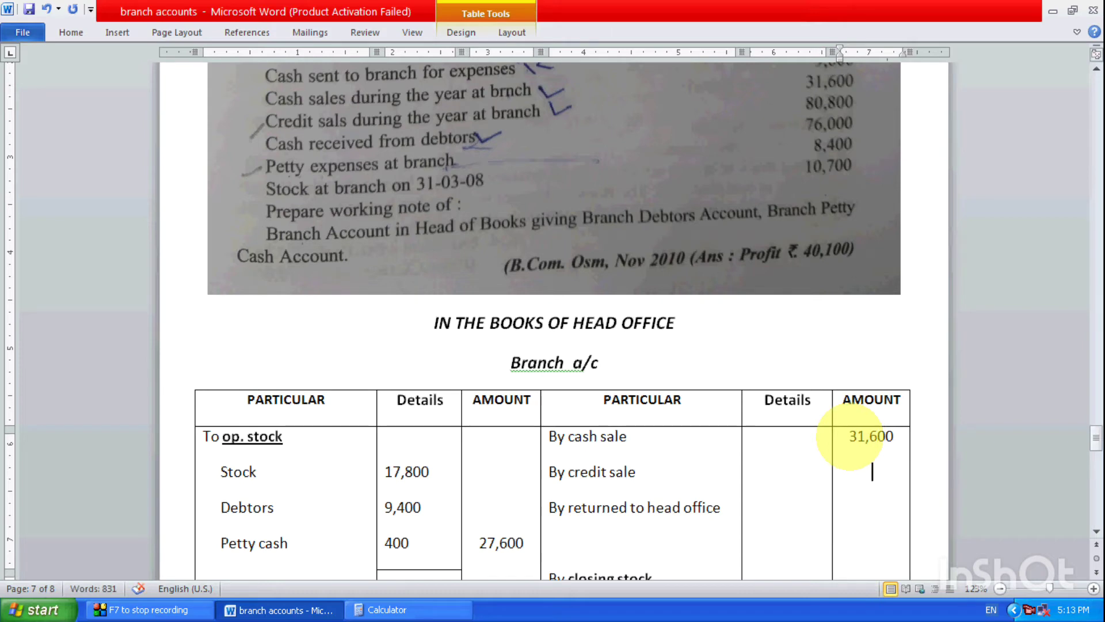
pyautogui.press('Down')
pyautogui.write('80,800')
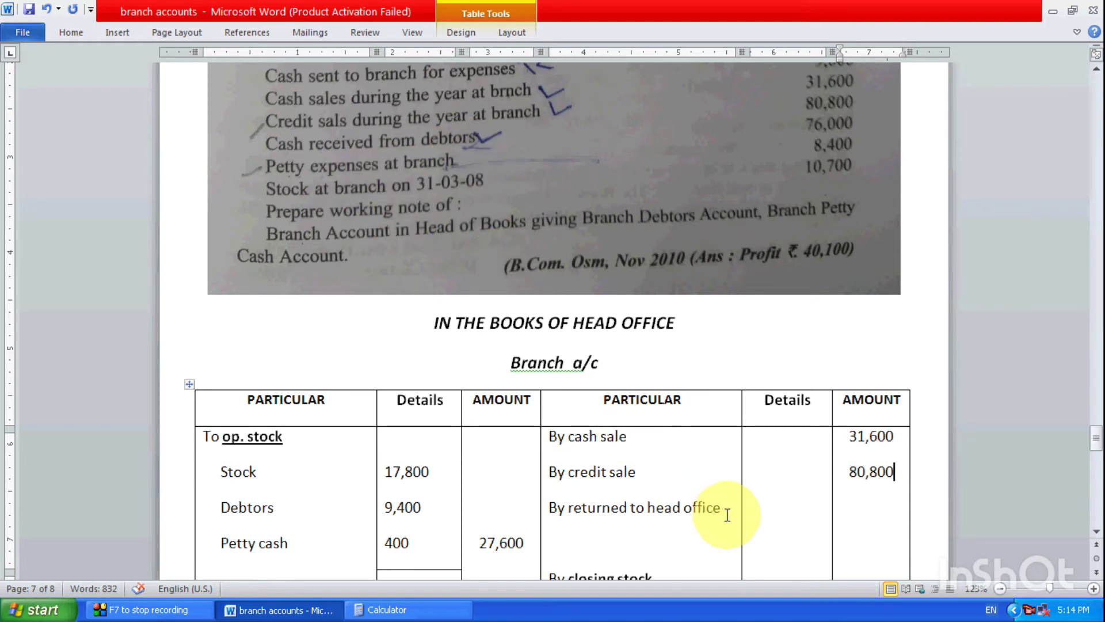
# Delete the "By returned to head office" entry and enter 10,700 for closing Stock in the credit-side Details column
pyautogui.moveTo(722, 511); pyautogui.dragTo(558, 511)
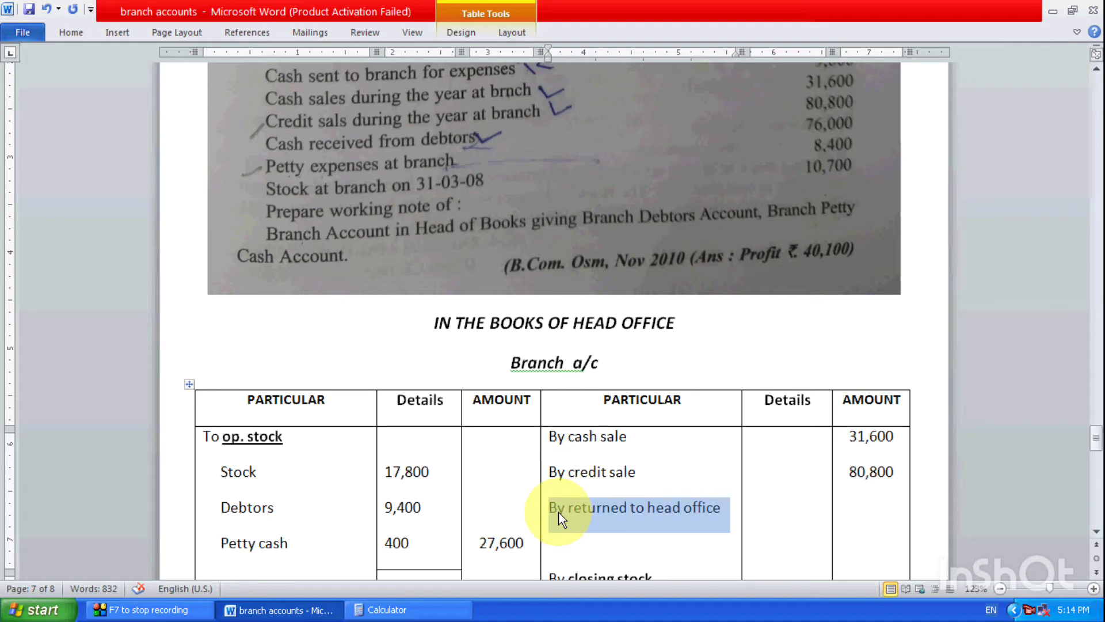
pyautogui.press('Delete')
pyautogui.scroll(-1, 558, 511)
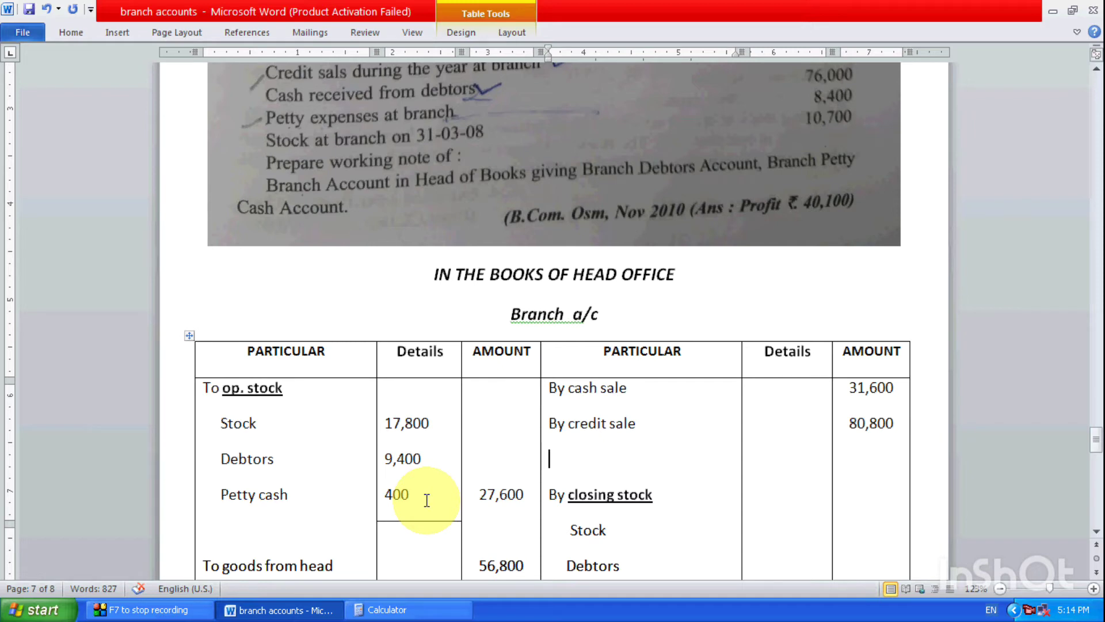
pyautogui.click(753, 531)
pyautogui.write('10,700')
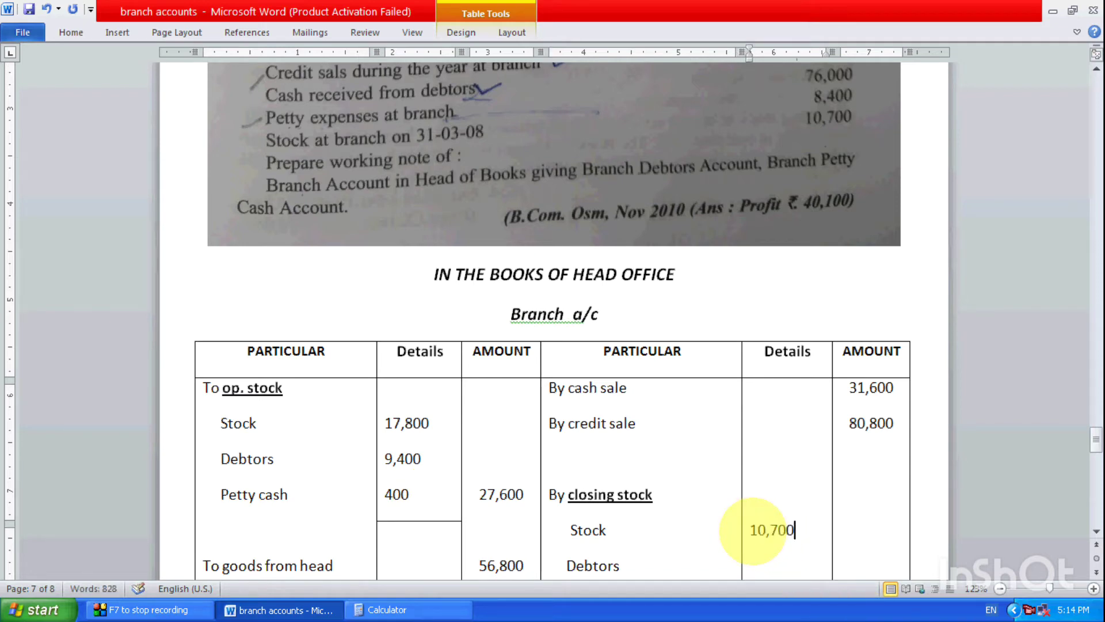
pyautogui.press('Down')
# Enter 9,400 for opening debtors and 80,800 for credit sale in the debit-side Amount column of the Branch debtor a/c
pyautogui.scroll(-3, 742, 537)
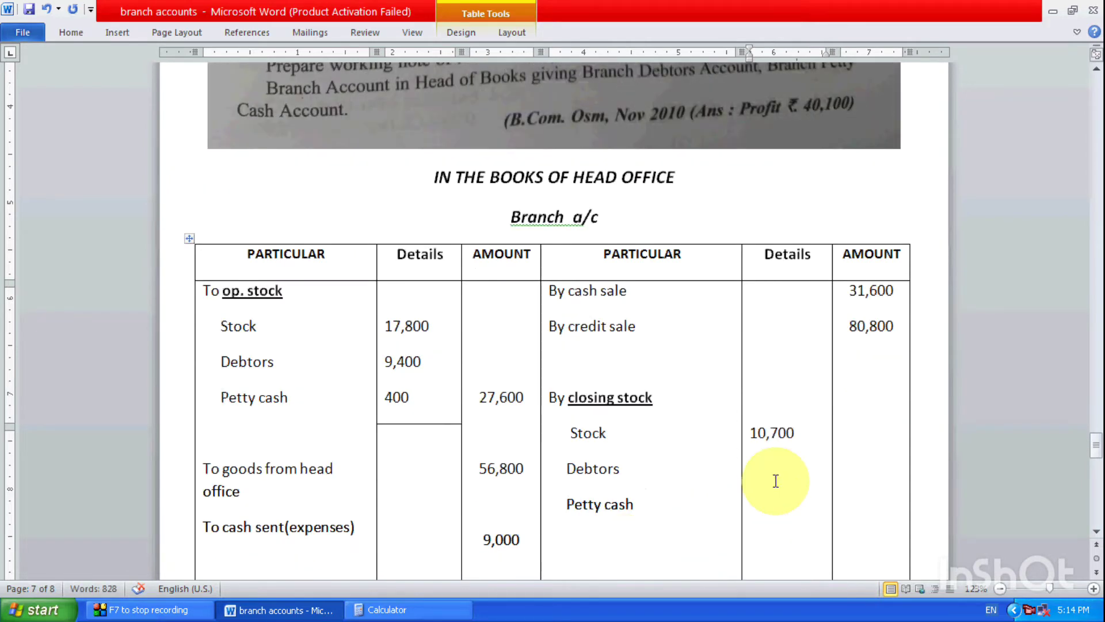
pyautogui.scroll(3, 795, 424)
pyautogui.scroll(-6, 829, 506)
pyautogui.scroll(-3, 828, 506)
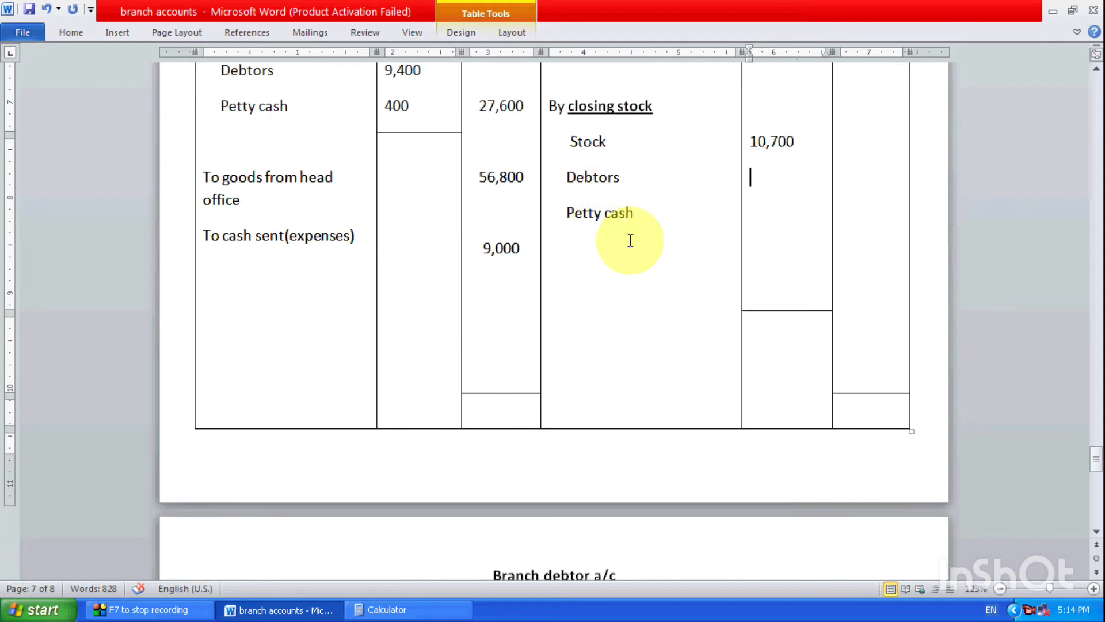
pyautogui.scroll(-4, 630, 240)
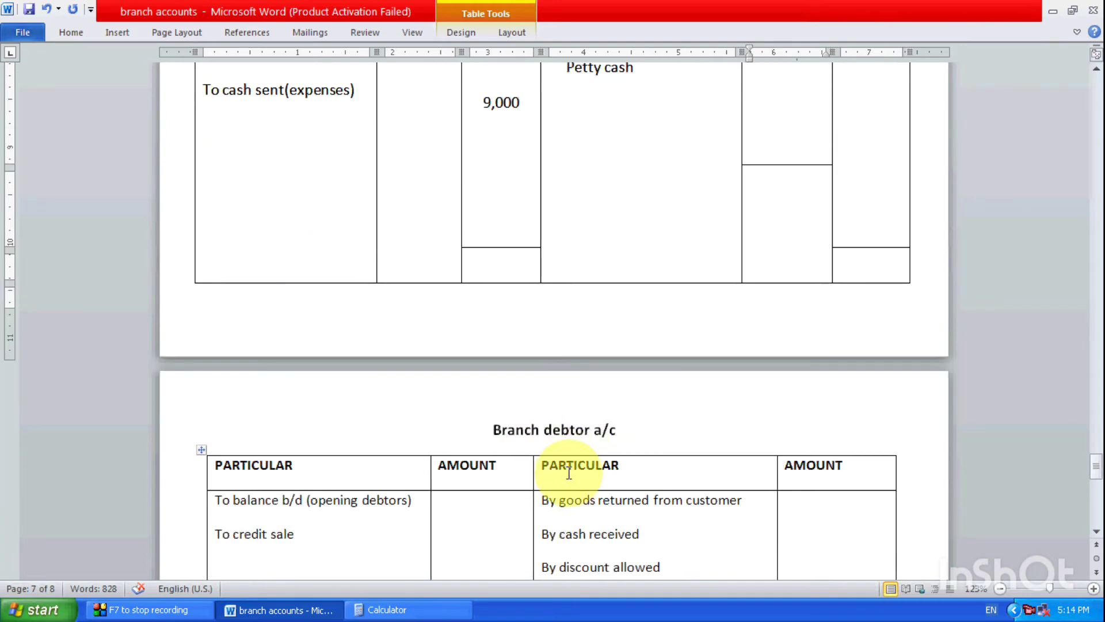
pyautogui.scroll(-3, 552, 446)
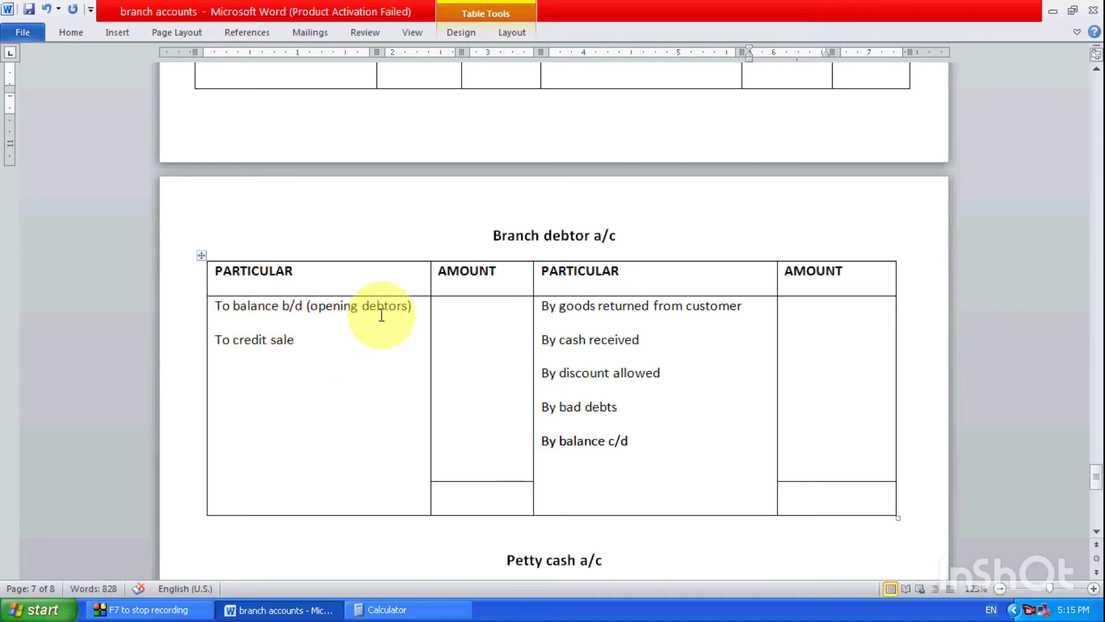
pyautogui.scroll(10, 380, 315)
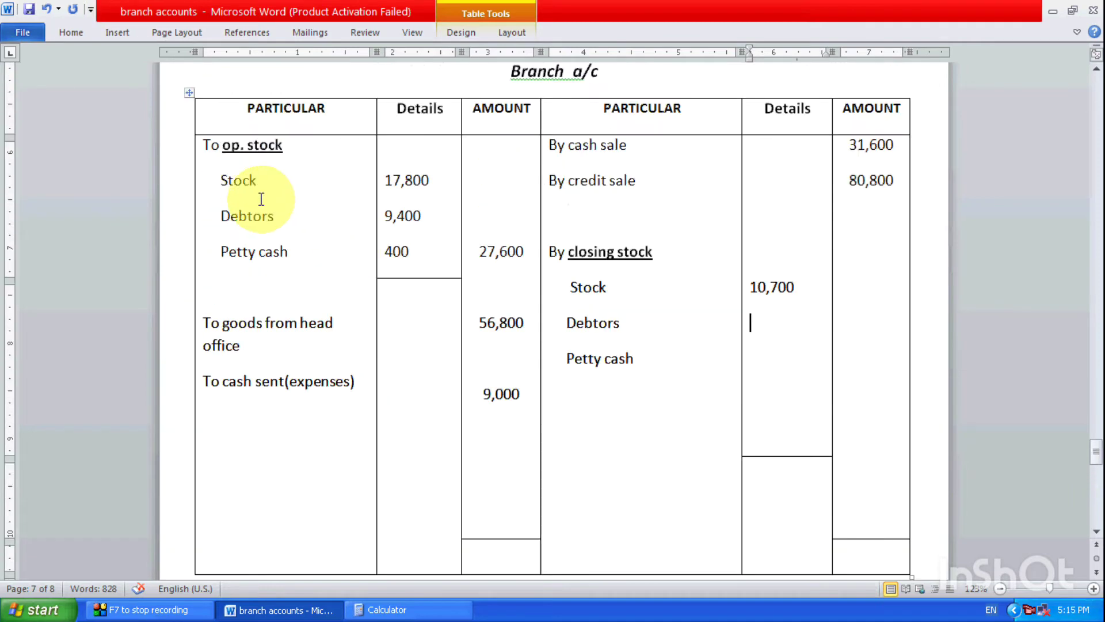
pyautogui.scroll(-9, 411, 224)
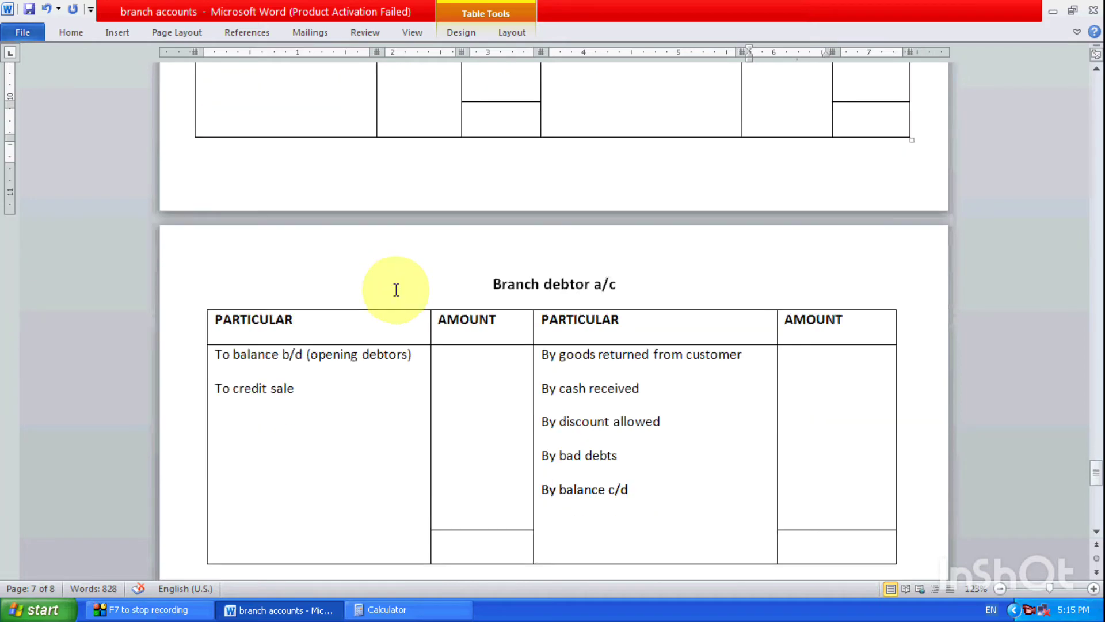
pyautogui.click(492, 354)
pyautogui.write('9')
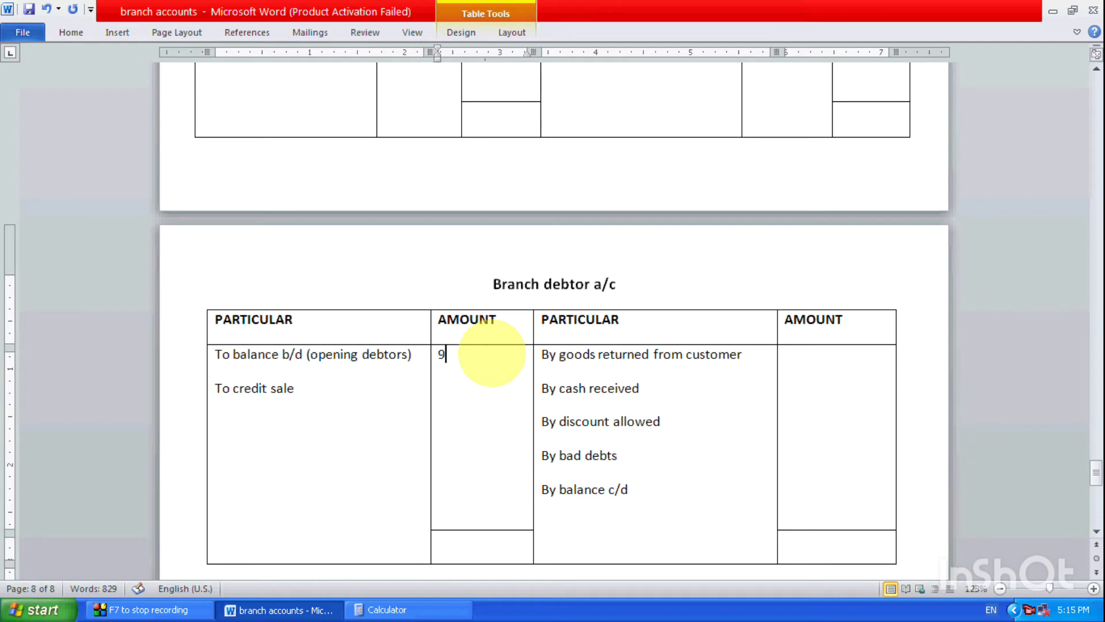
pyautogui.write(',400')
pyautogui.press('Return')
pyautogui.write('80800')
pyautogui.press('Left')
pyautogui.press('Left')
pyautogui.press('Left')
pyautogui.write(',')
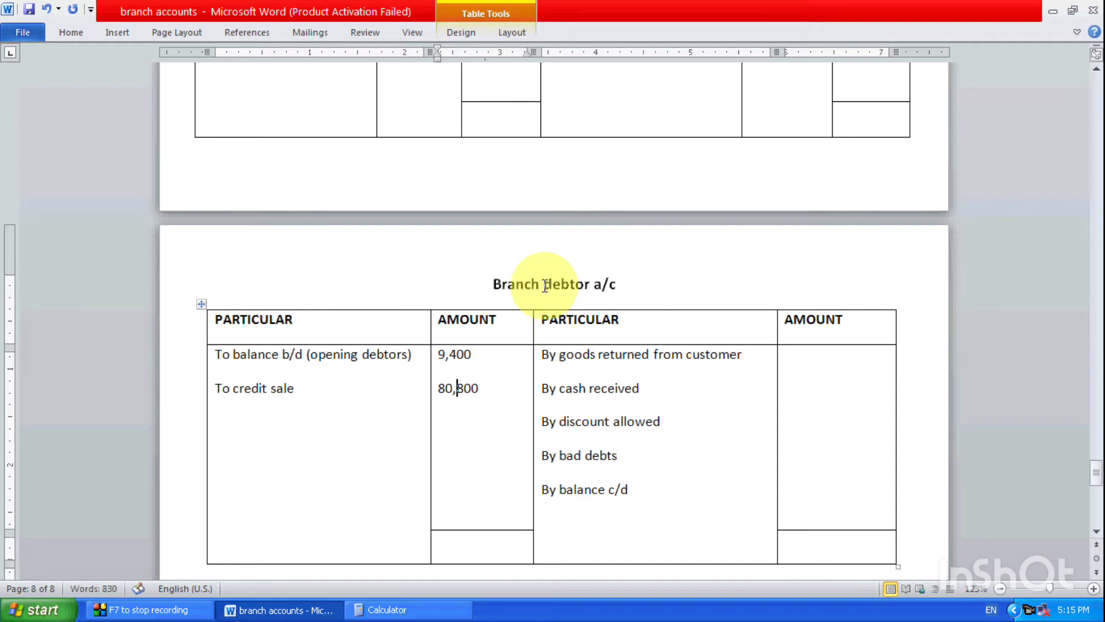
# Check the question's figures and enter Nil for goods returned from customer in the credit-side Amount column of the Branch debtor a/c
pyautogui.scroll(8, 547, 289)
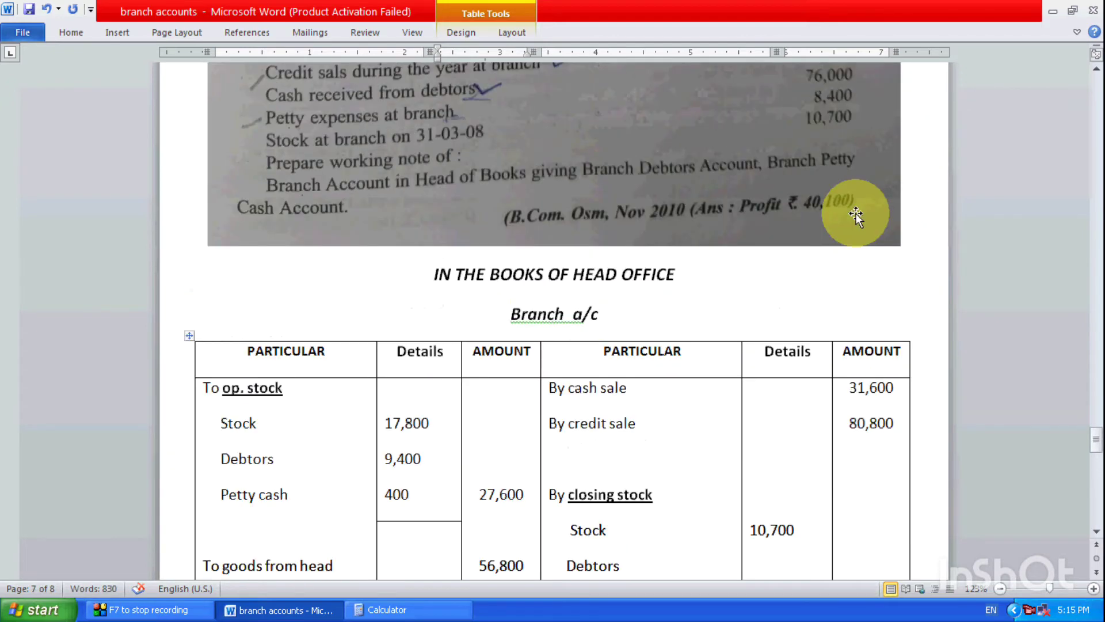
pyautogui.scroll(5, 861, 218)
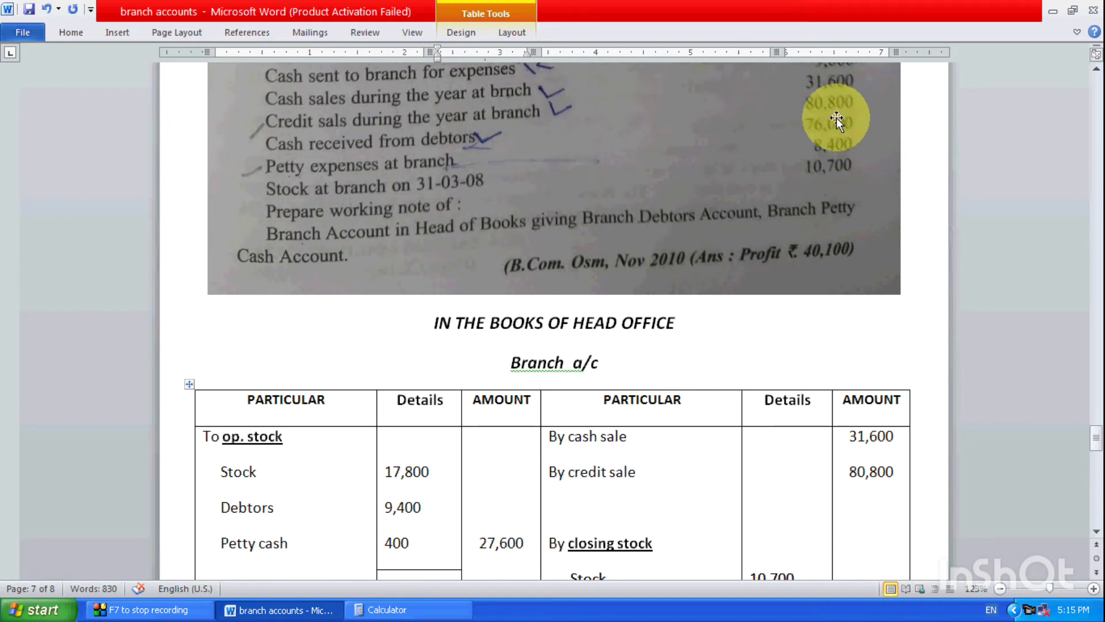
pyautogui.scroll(-14, 671, 342)
pyautogui.scroll(-2, 671, 342)
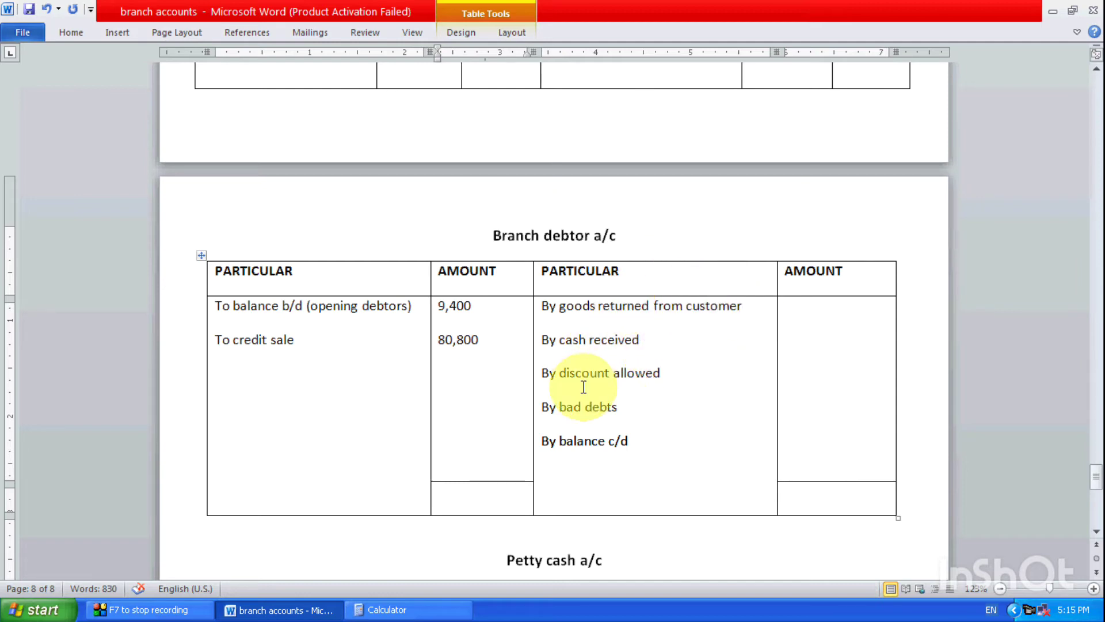
pyautogui.scroll(10, 501, 223)
pyautogui.scroll(6, 501, 225)
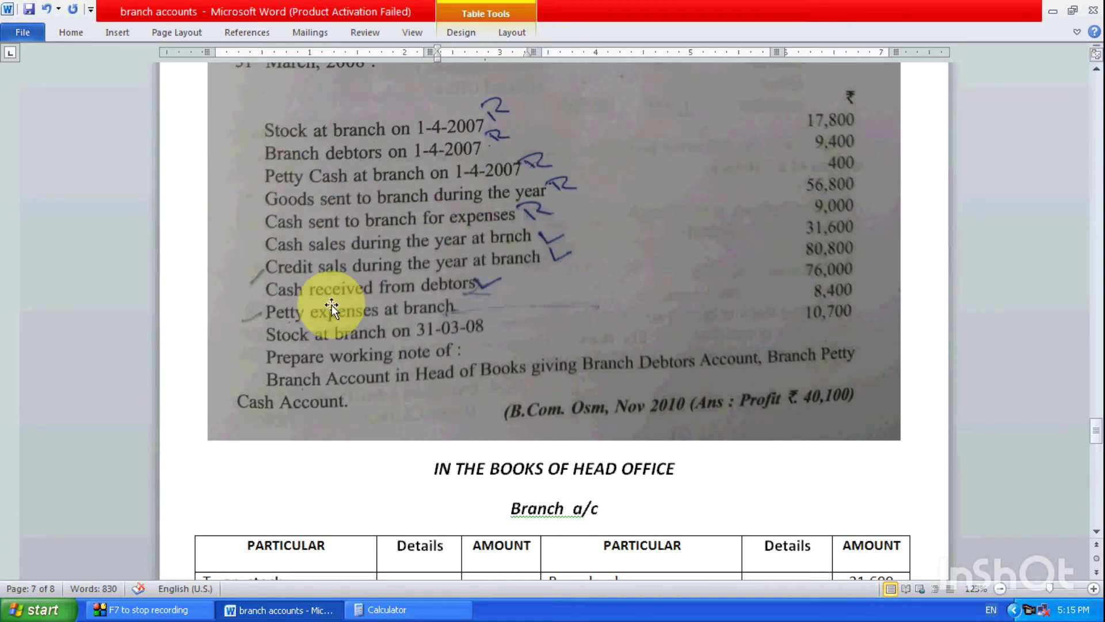
pyautogui.scroll(-15, 716, 288)
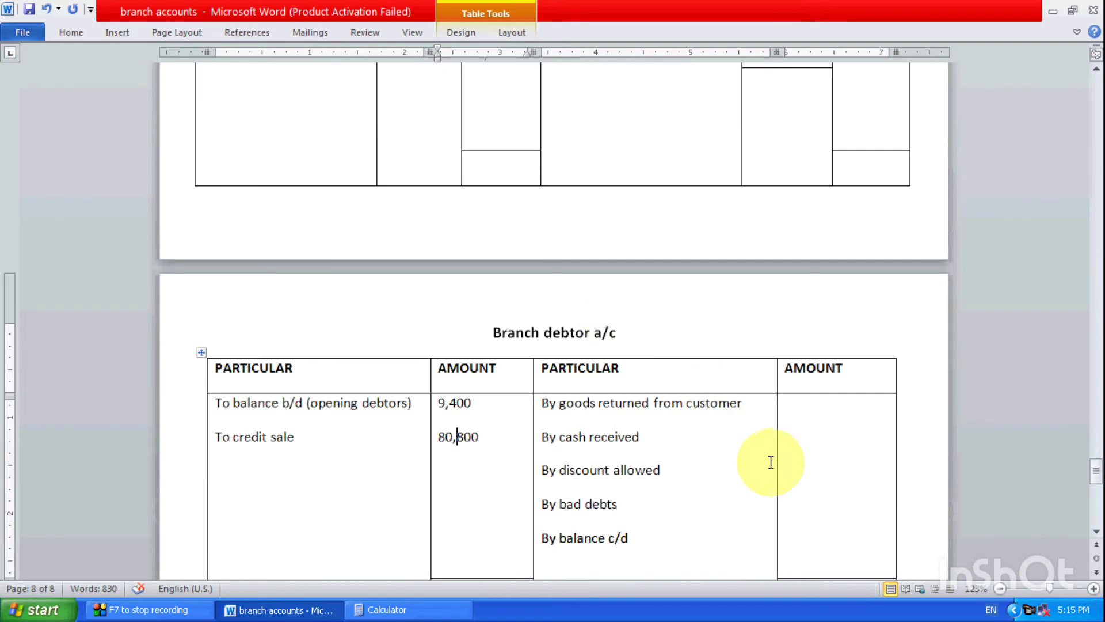
pyautogui.click(791, 440)
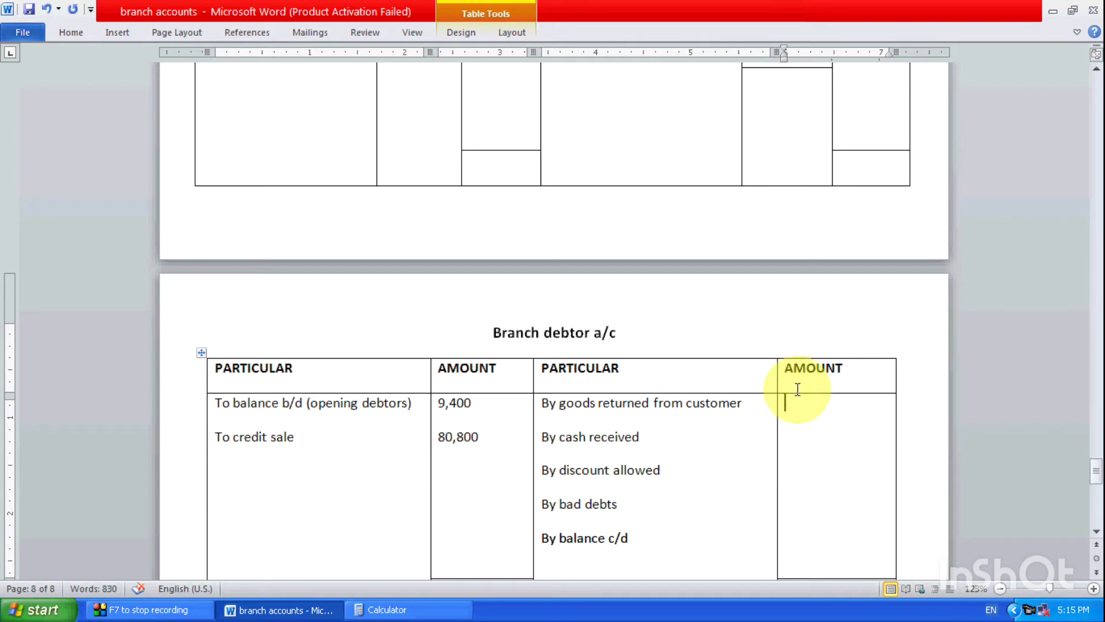
pyautogui.click(754, 405)
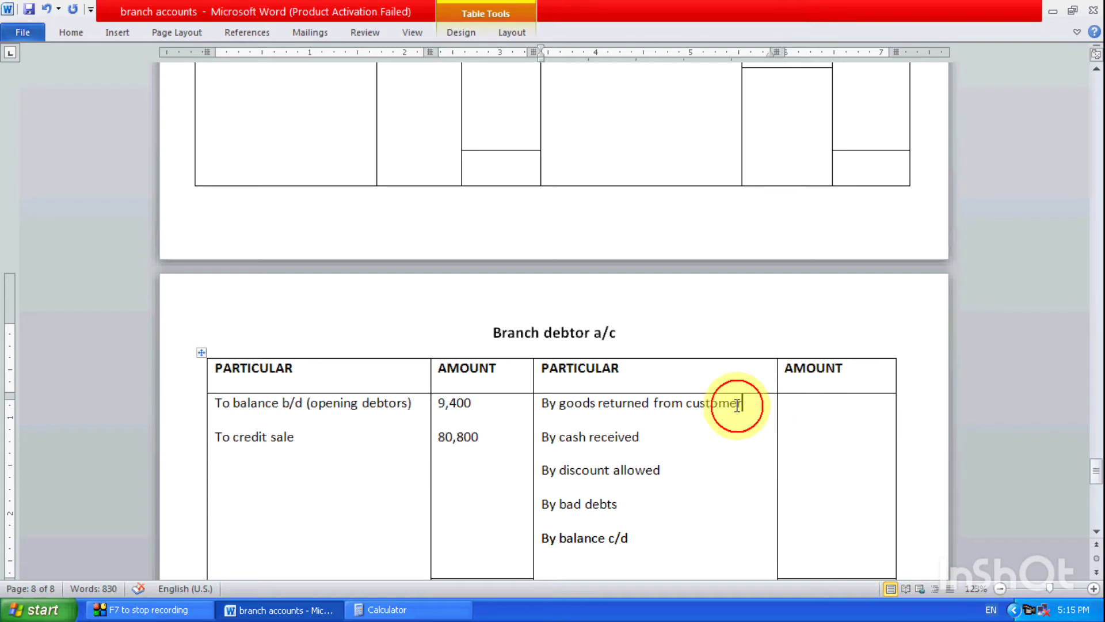
pyautogui.moveTo(751, 404); pyautogui.dragTo(540, 400)
pyautogui.click(789, 400)
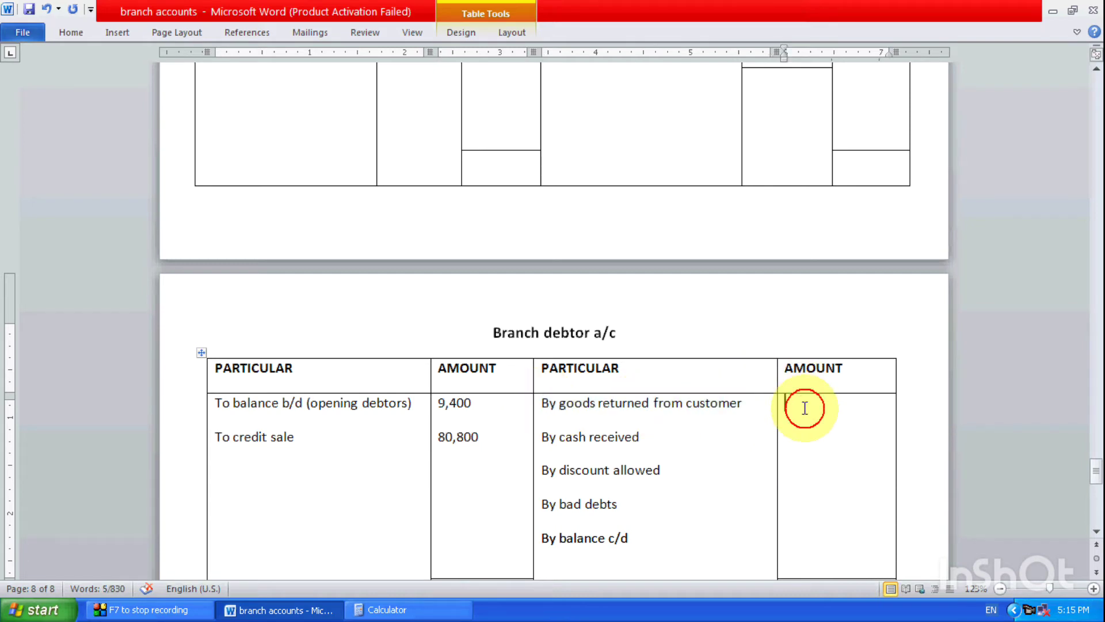
pyautogui.write('nil')
pyautogui.press('Down')
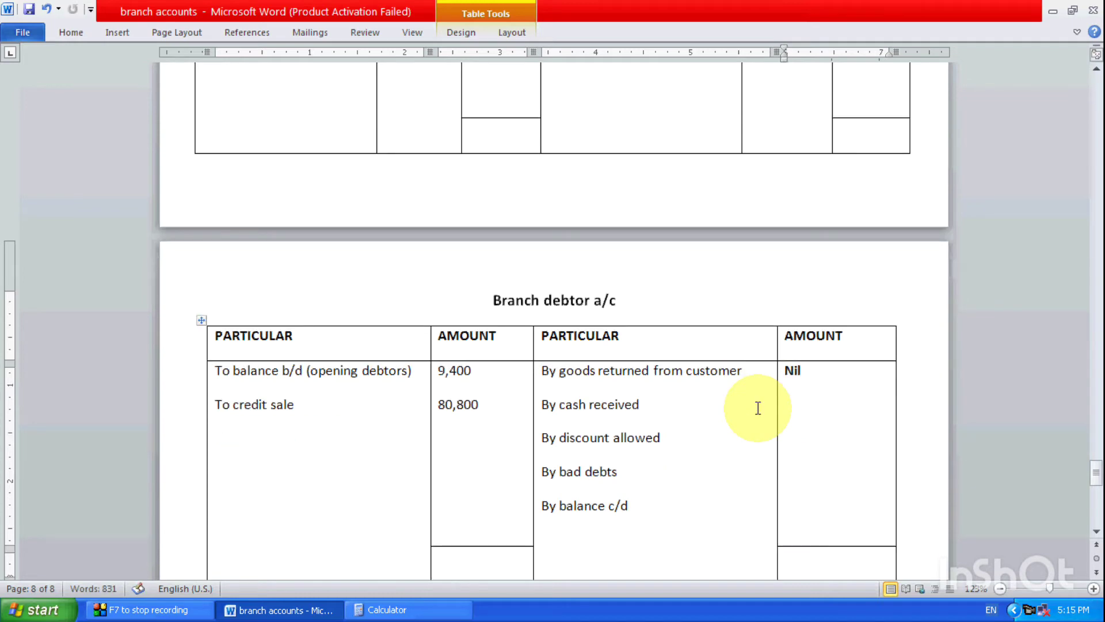
# Enter 76,000 for cash received in the credit-side Amount column of the Branch debtor a/c
pyautogui.press('Up')
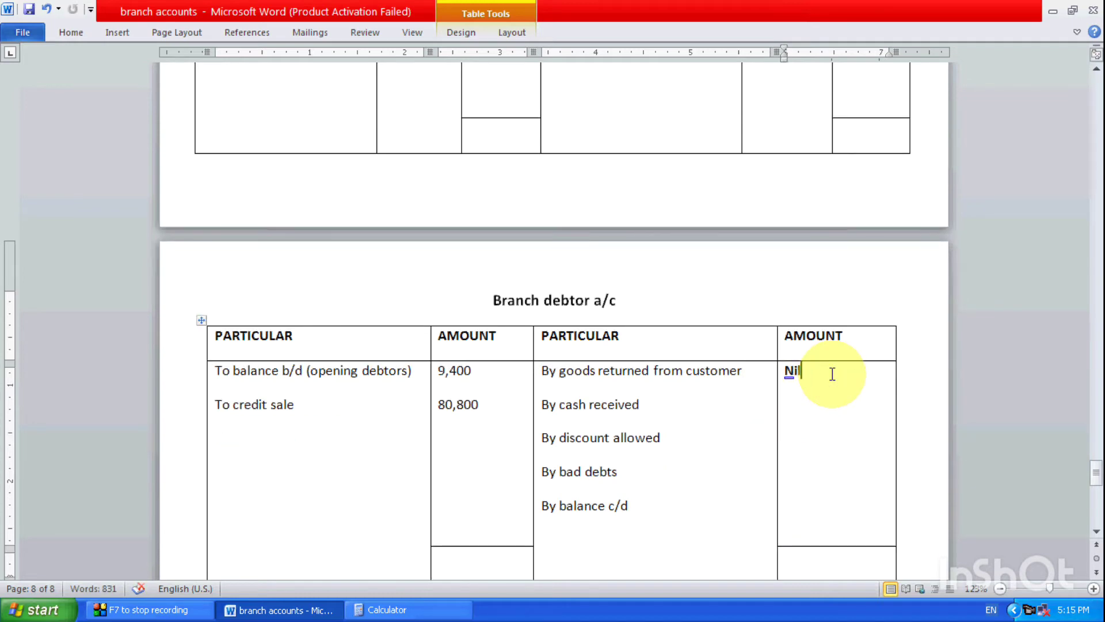
pyautogui.write('76,000')
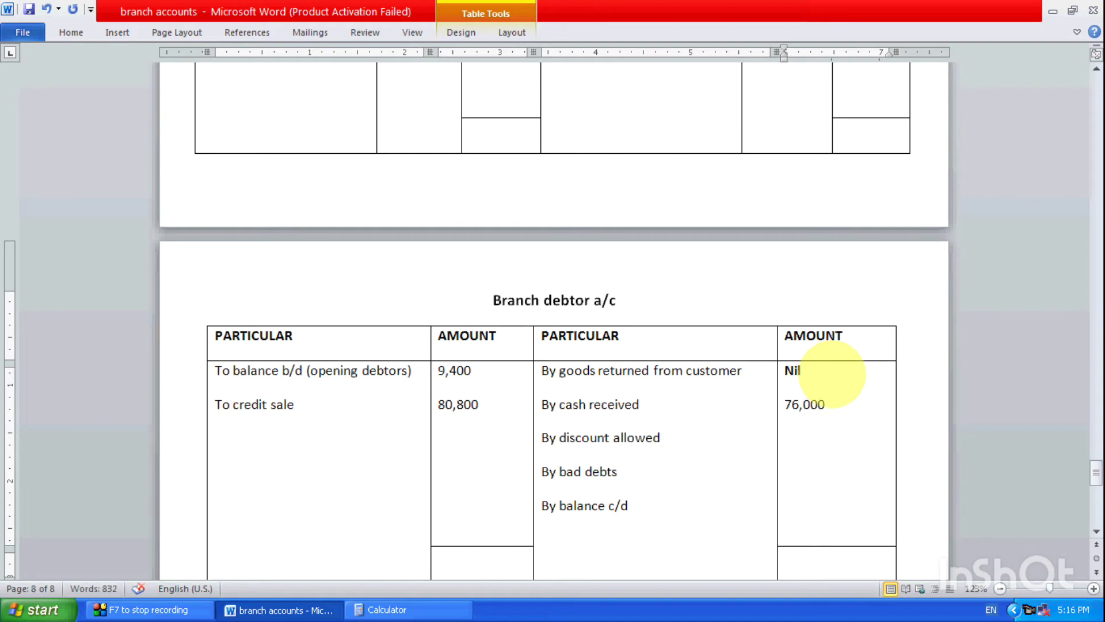
pyautogui.press('Return')
# Check the question for any discount and enter Nil for discount allowed in the Branch debtor a/c
pyautogui.scroll(20, 802, 370)
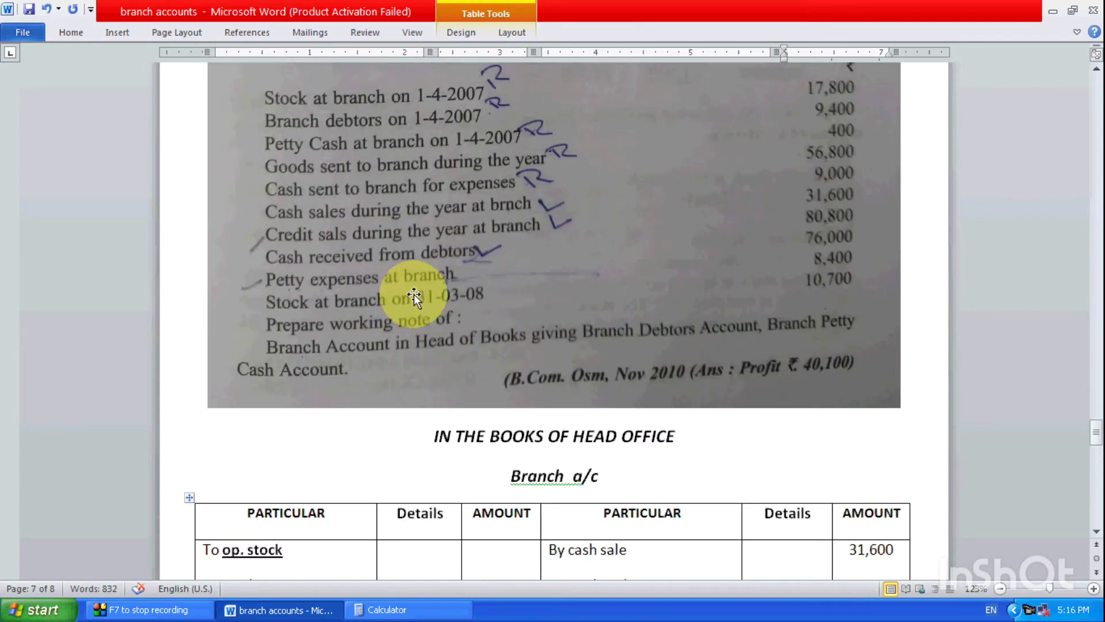
pyautogui.scroll(-15, 458, 309)
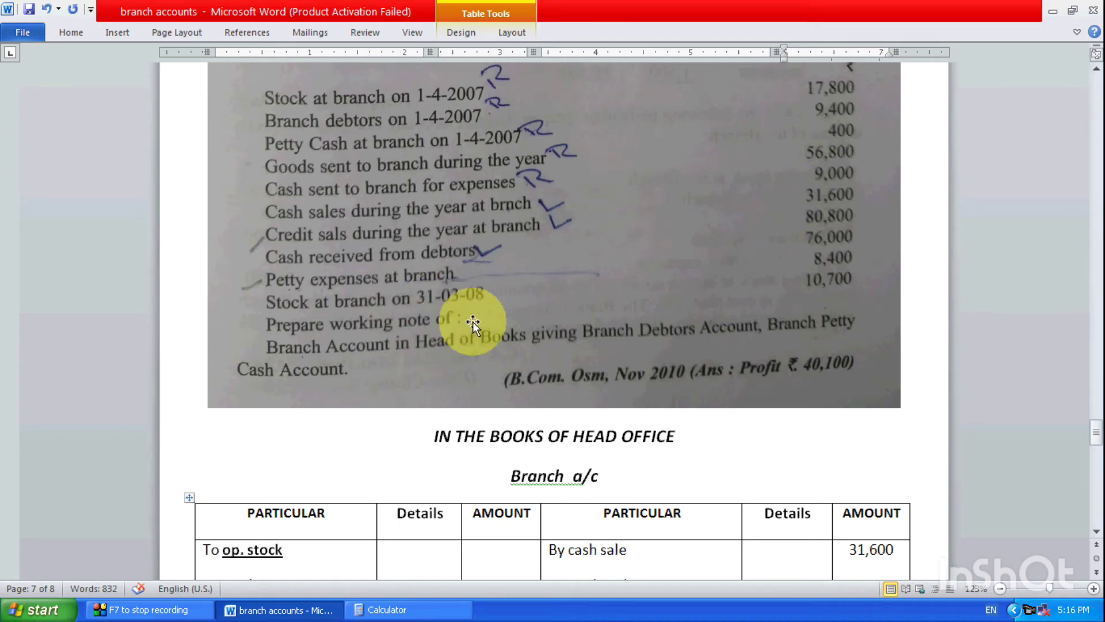
pyautogui.scroll(-3, 469, 324)
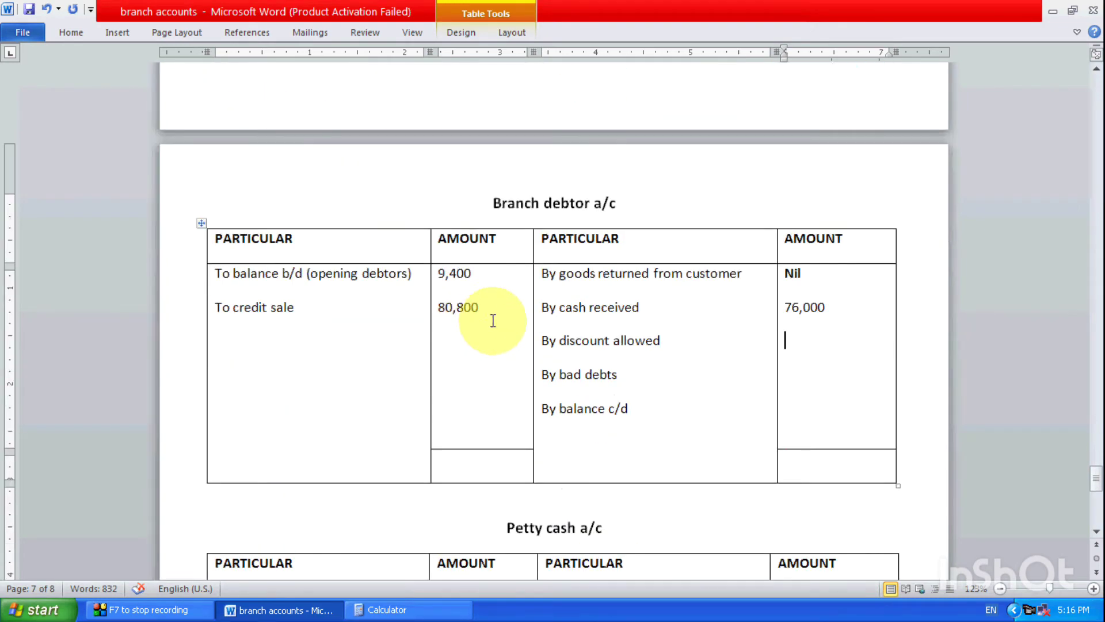
pyautogui.write('no')
pyautogui.press('BackSpace')
pyautogui.write('il')
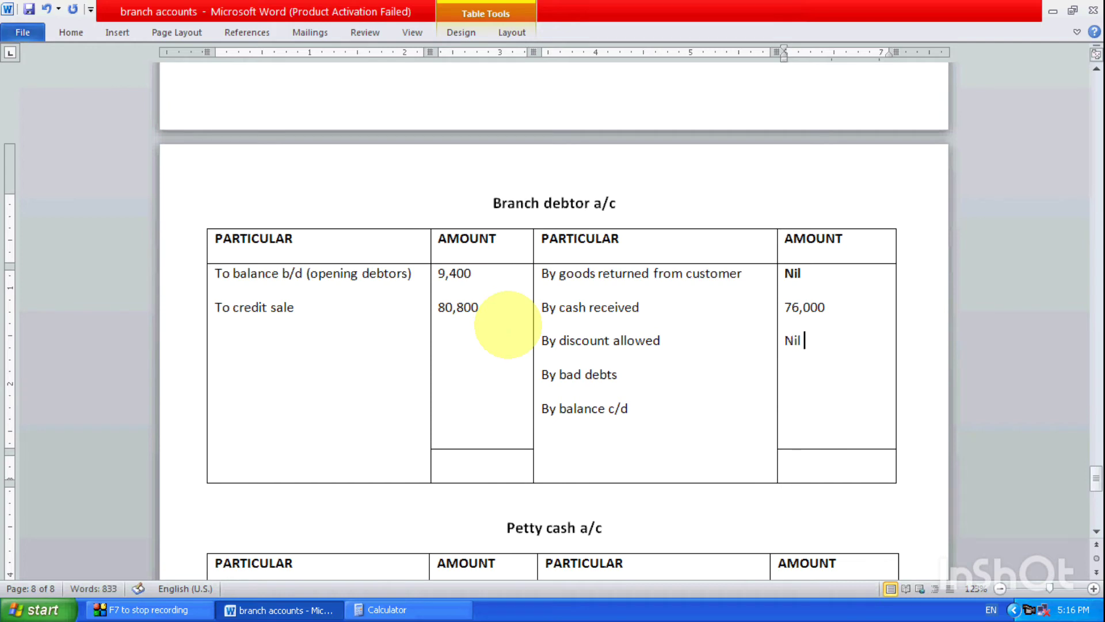
# Enter Nil for bad debts and 90,200 as the debit-side total of the Branch debtor a/c
pyautogui.press('Return')
pyautogui.write('nil')
pyautogui.press('Down')
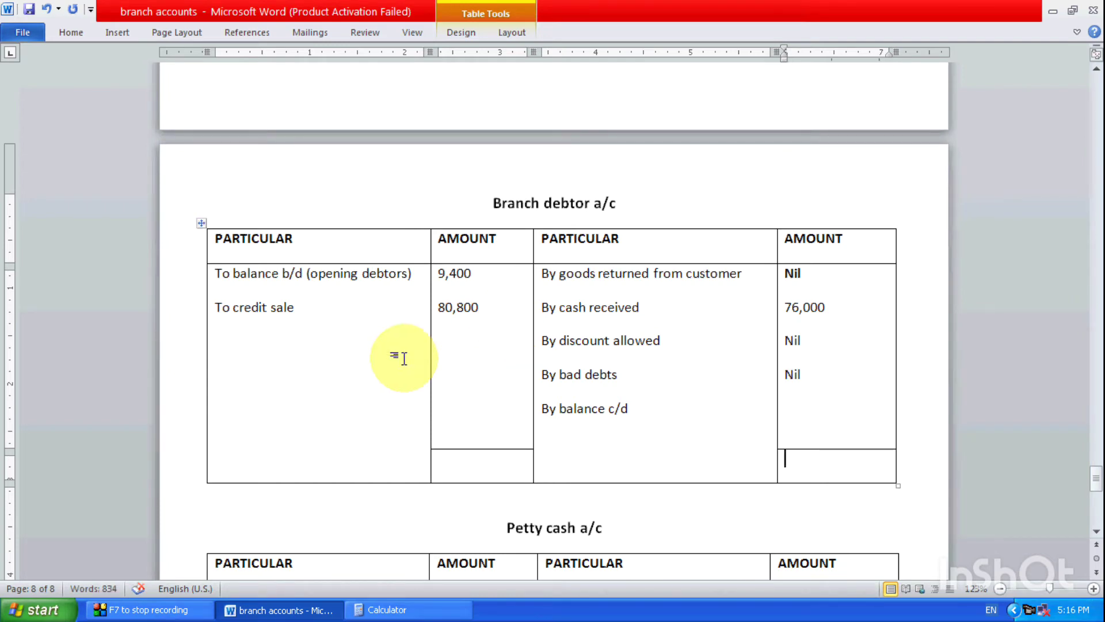
pyautogui.click(817, 424)
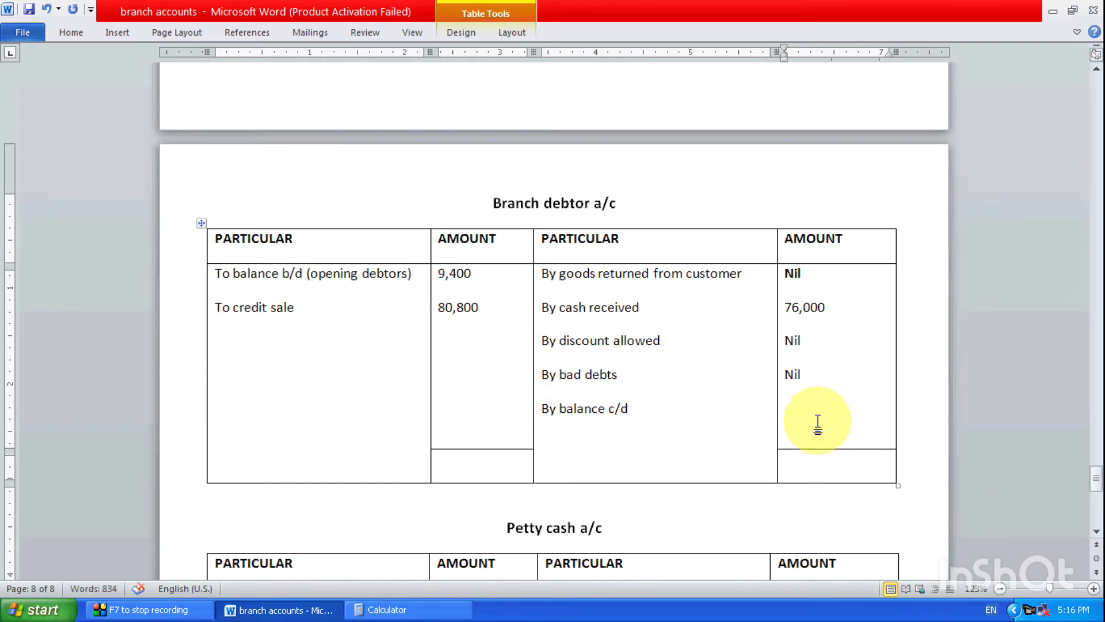
pyautogui.click(476, 465)
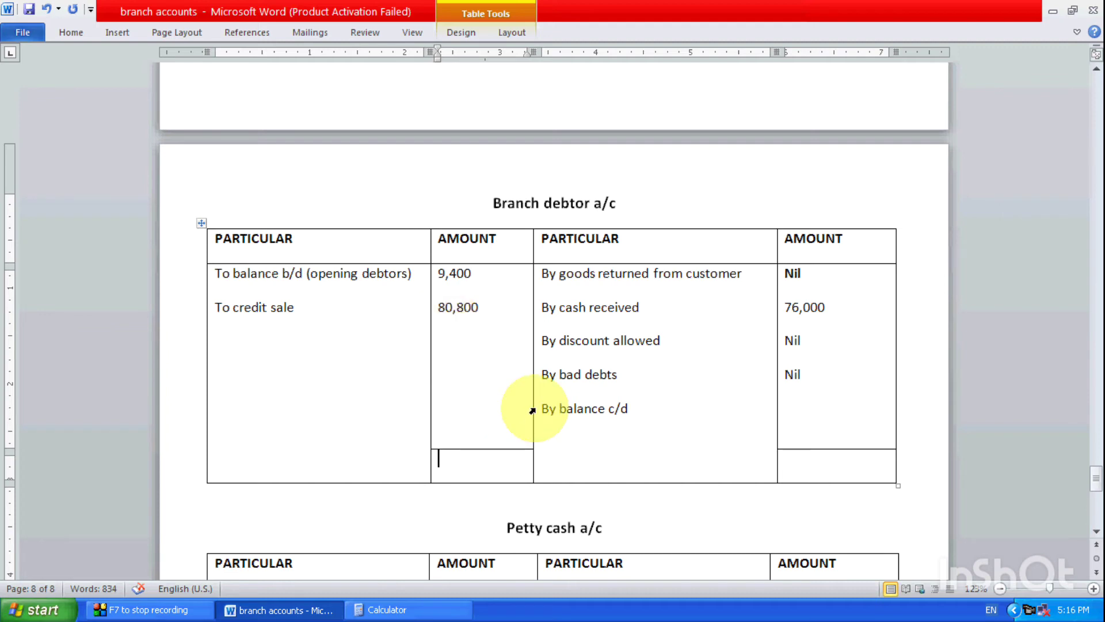
pyautogui.write('90,200')
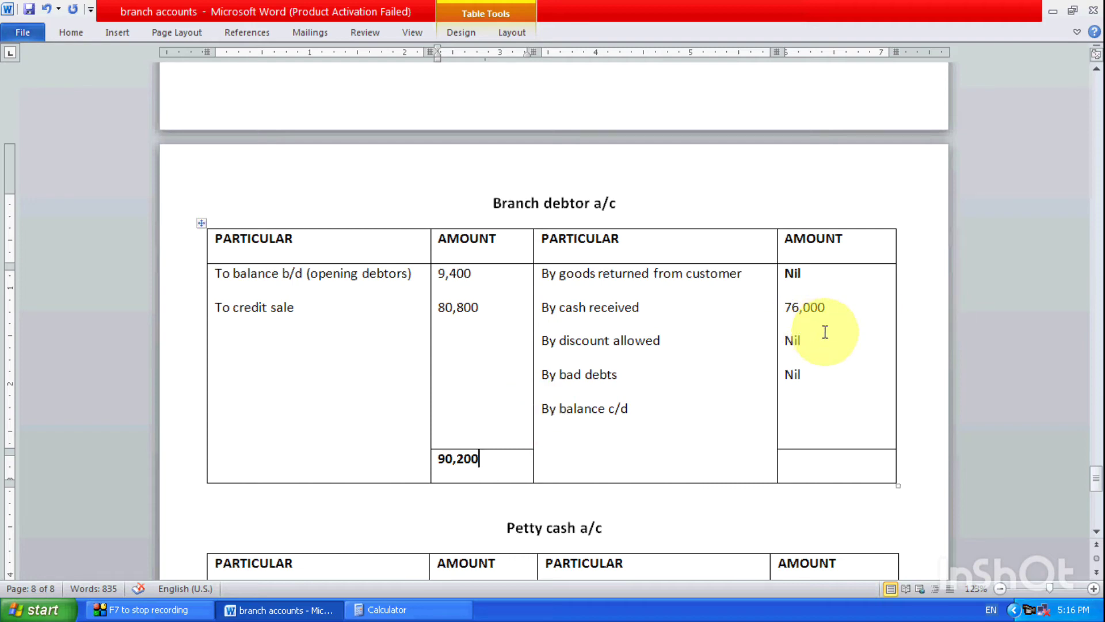
# Switch to Calculator and subtract the 76,000 cash received from the 90,200 total
pyautogui.click(446, 610)
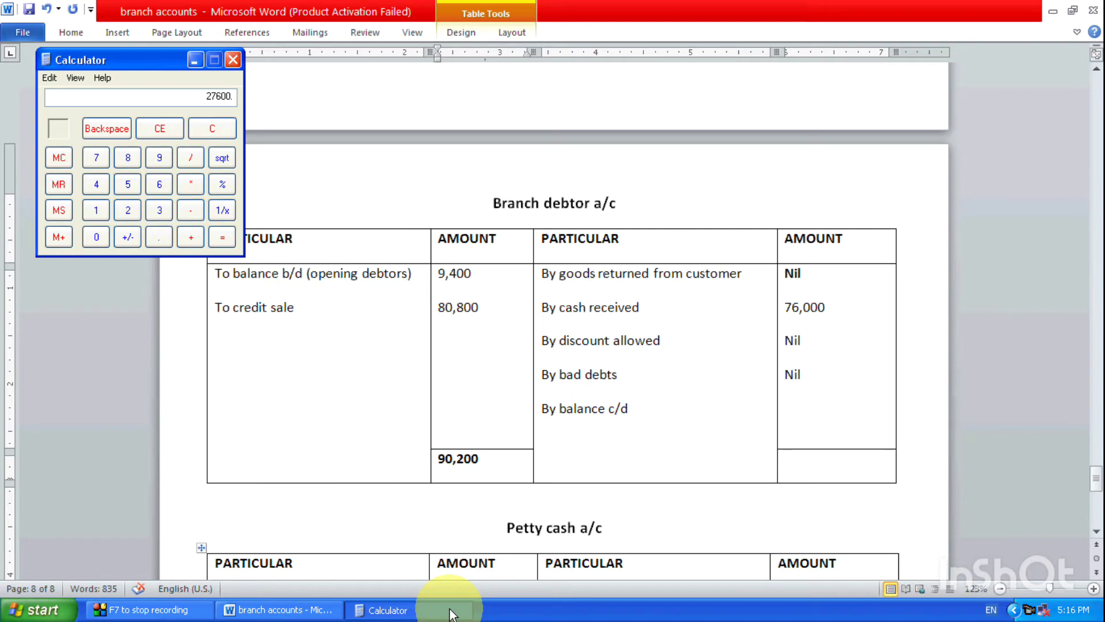
pyautogui.click(213, 128)
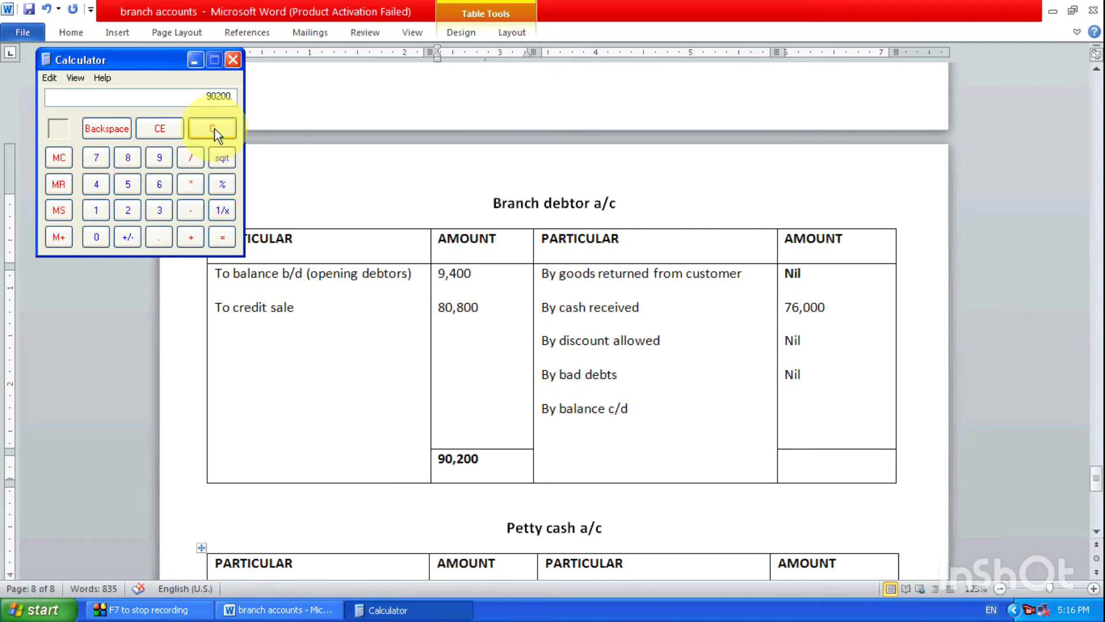
pyautogui.write('76000')
# Enter 41,200 for balance c/d and 90,200 as the credit-side total of the Branch debtor a/c in Word, and save the document
pyautogui.click(817, 394)
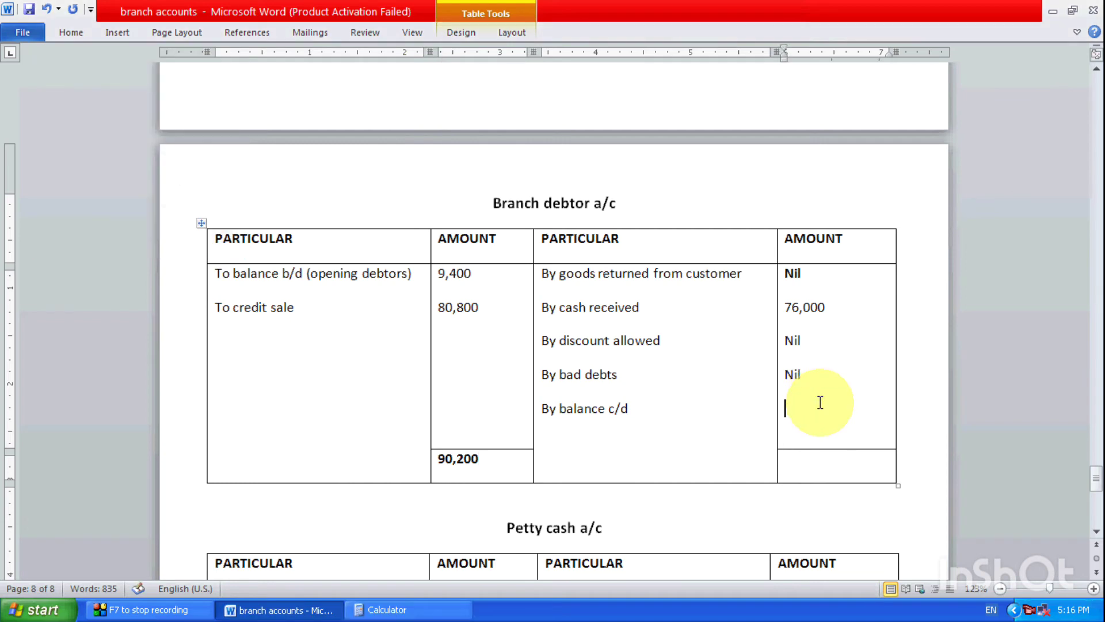
pyautogui.write('41,200')
pyautogui.press('Down')
pyautogui.write('90,')
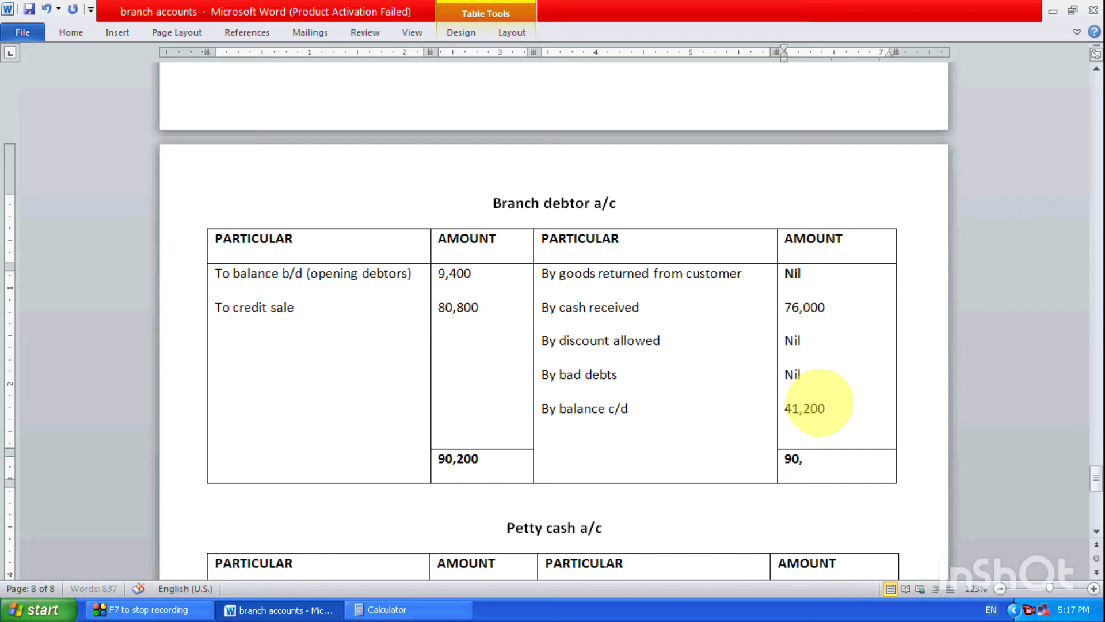
pyautogui.write('200')
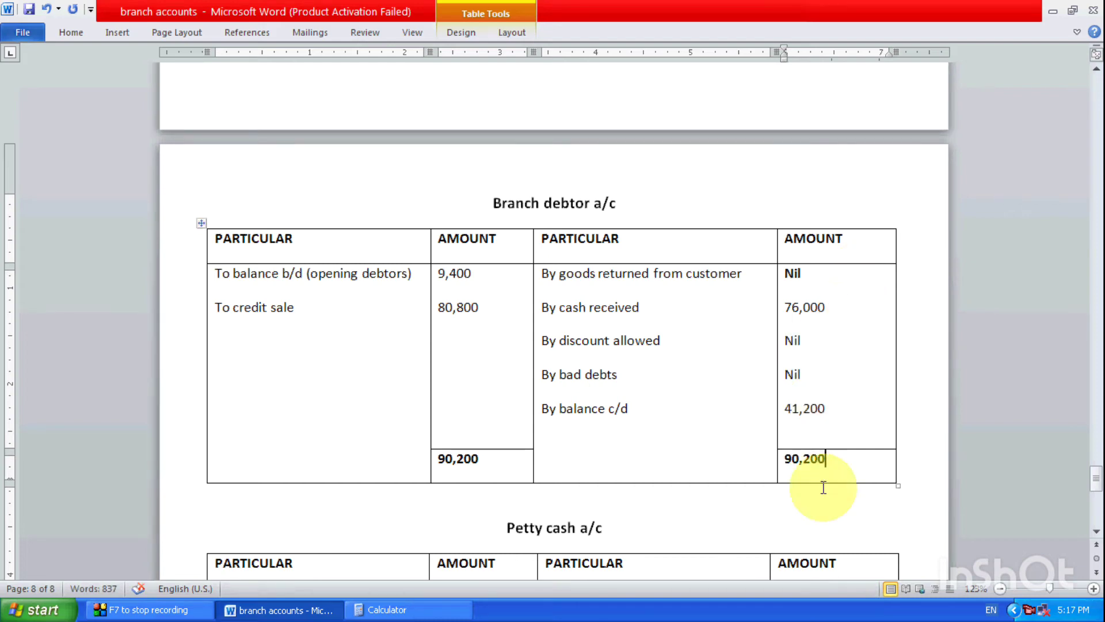
pyautogui.hotkey('ctrl', 's')
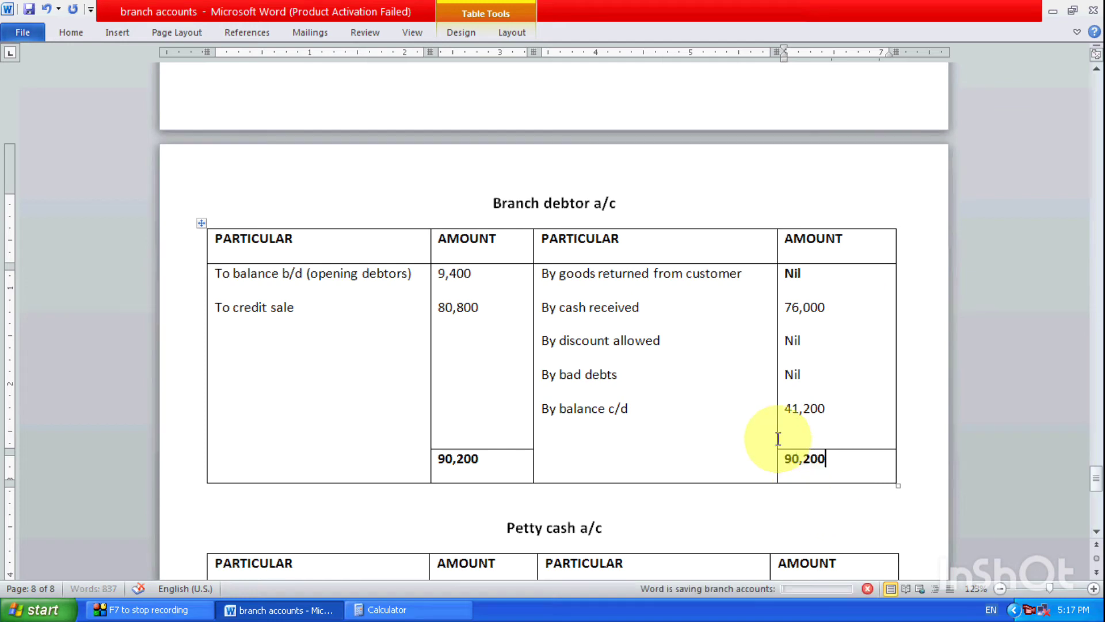
# Correct the balance c/d amount in the Branch debtor a/c to 14,200
pyautogui.click(793, 404)
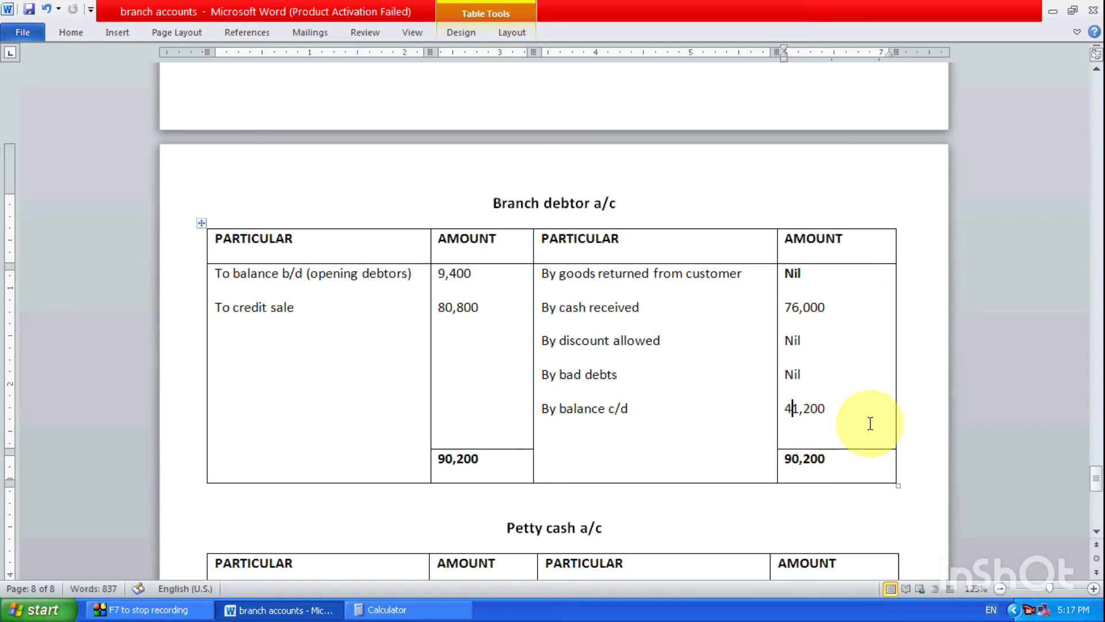
pyautogui.press('Right')
pyautogui.press('BackSpace')
pyautogui.press('BackSpace')
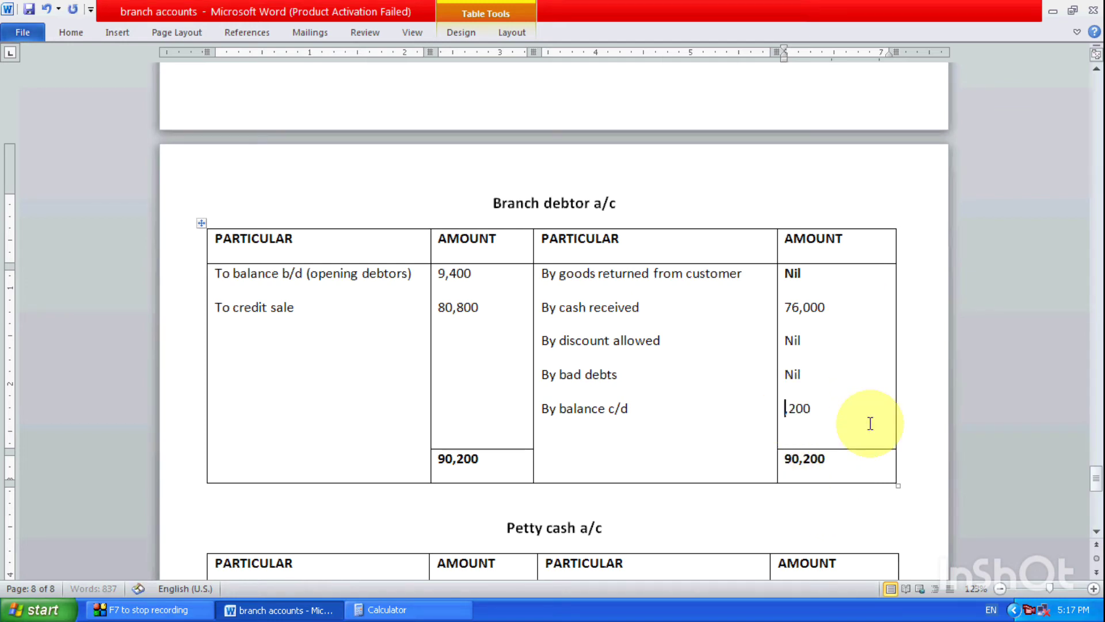
pyautogui.write('14,')
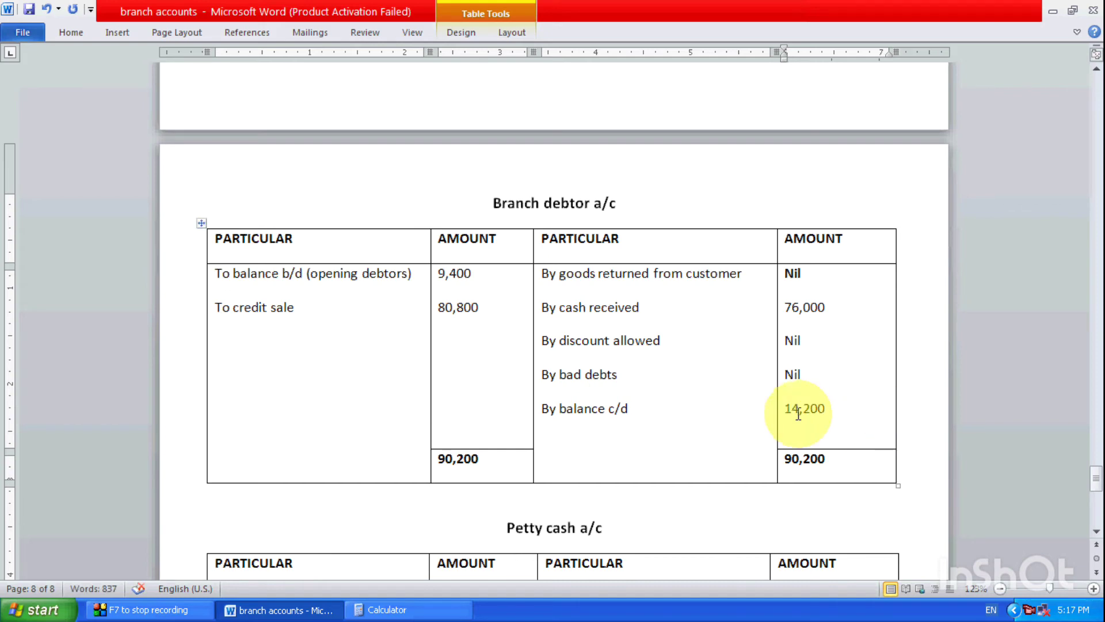
# Enter 14,200 for Debtors under closing stock in the Details column of the Branch a/c
pyautogui.scroll(-1, 794, 415)
pyautogui.scroll(10, 792, 415)
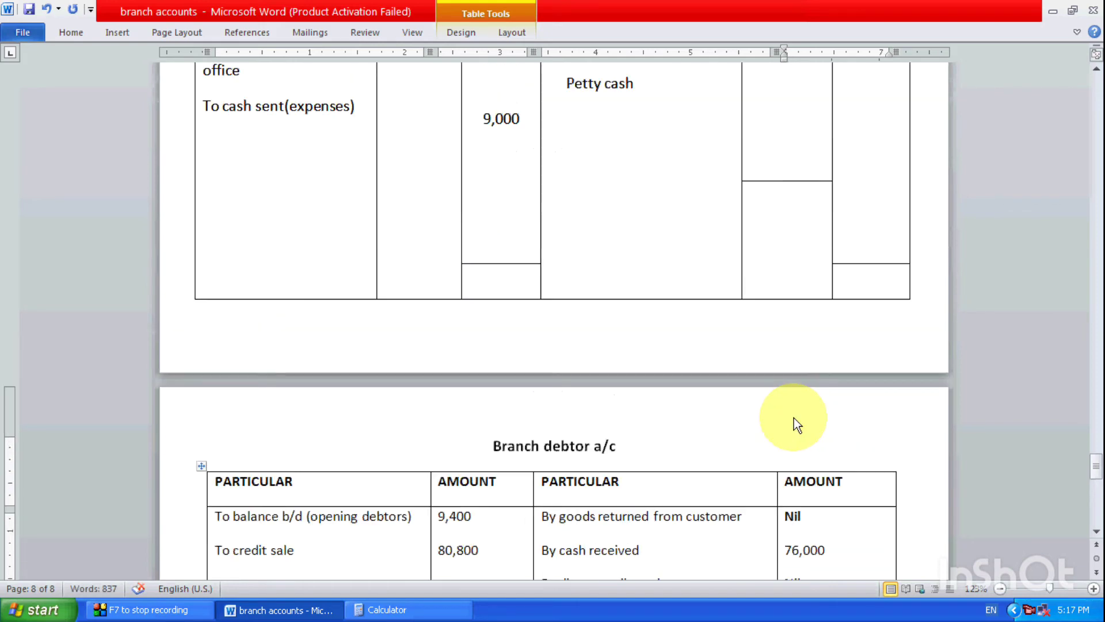
pyautogui.scroll(2, 776, 412)
pyautogui.click(772, 343)
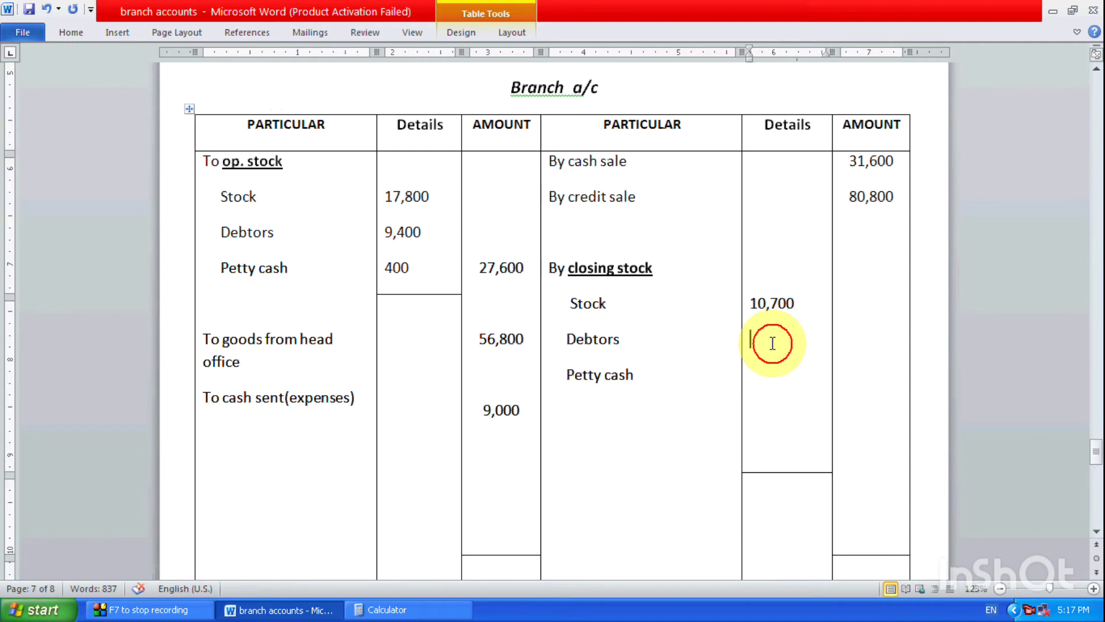
pyautogui.write('14,200')
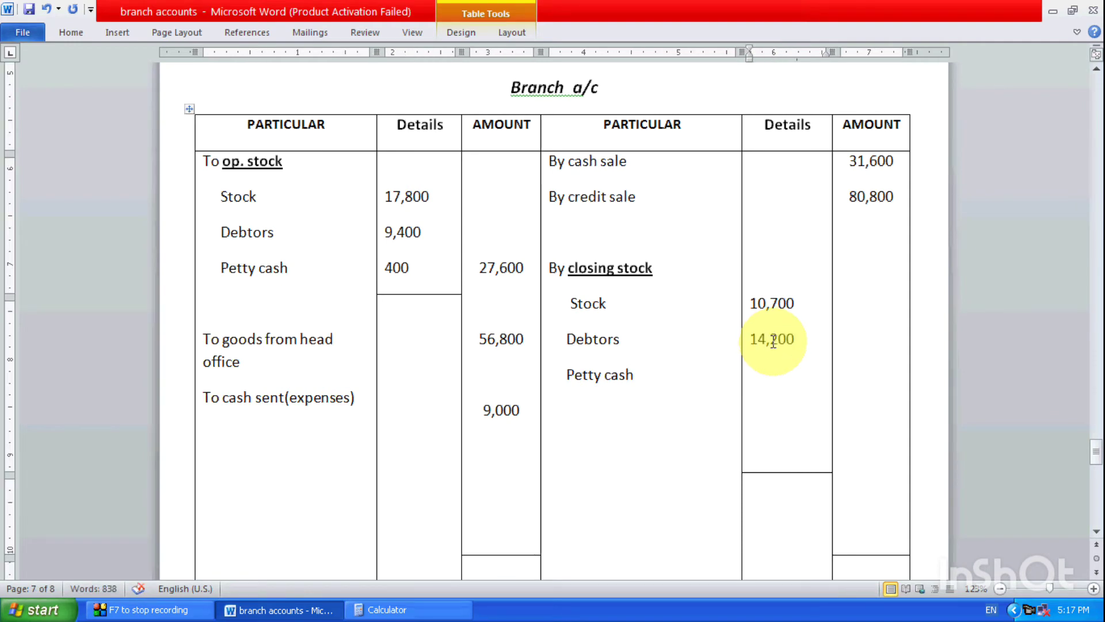
# Check the opening petty cash in the Branch a/c and enter 400 for balance b/d in the Petty cash a/c
pyautogui.scroll(-12, 758, 407)
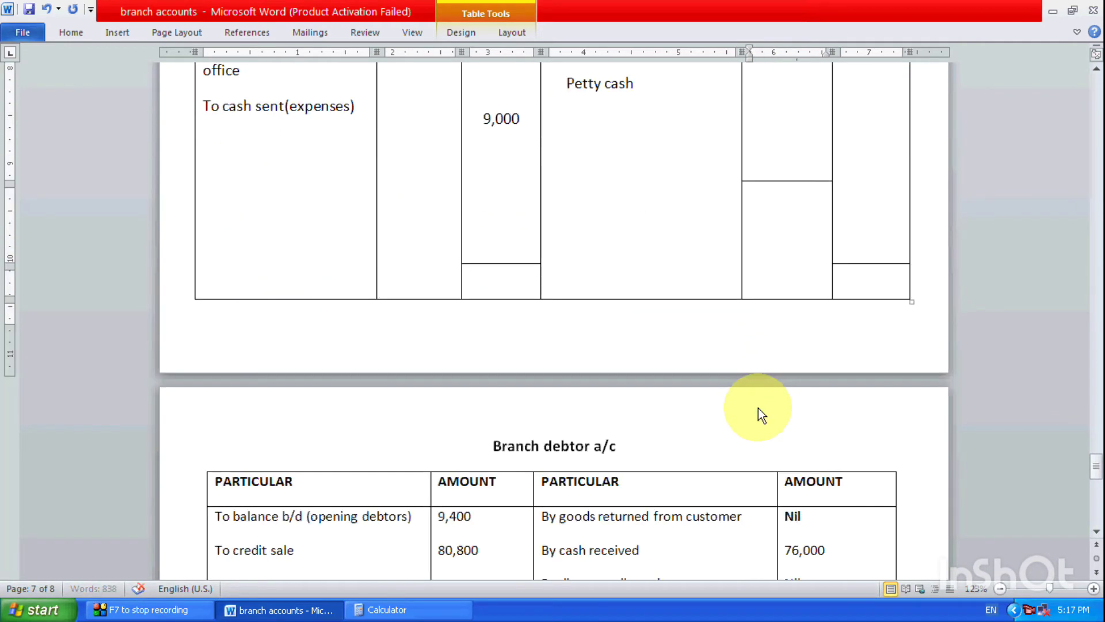
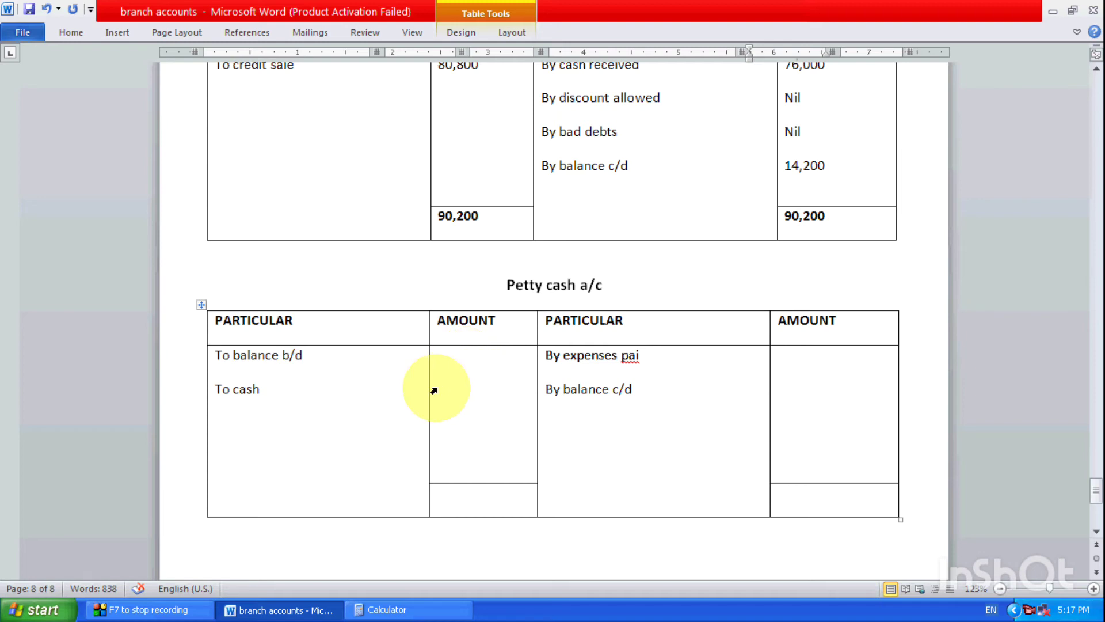
pyautogui.scroll(10, 447, 383)
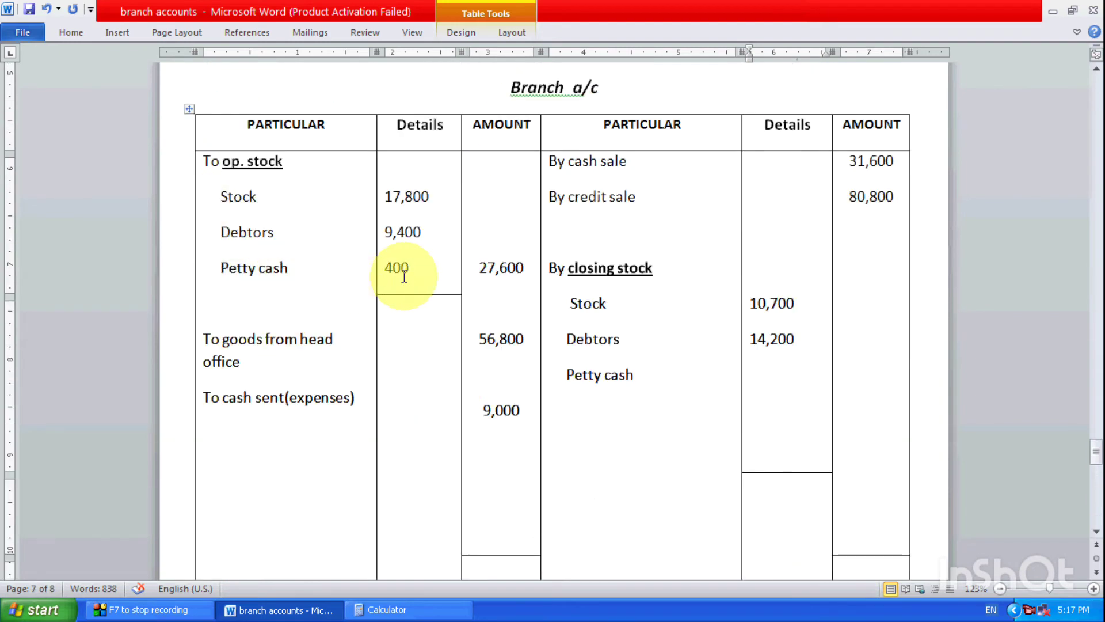
pyautogui.scroll(-10, 397, 276)
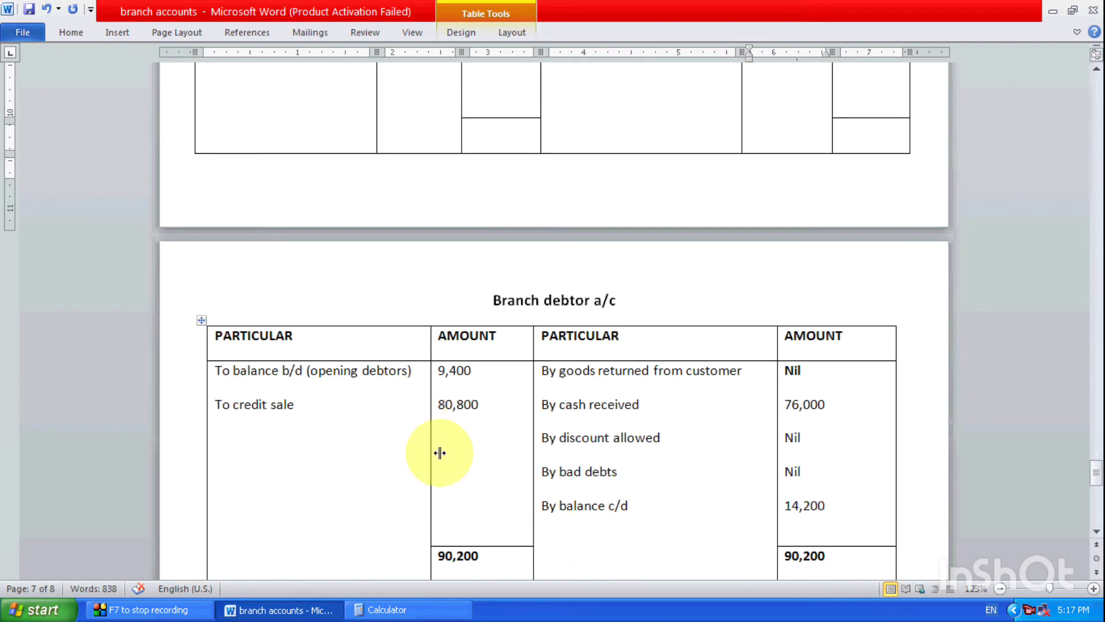
pyautogui.scroll(-3, 434, 465)
pyautogui.click(489, 264)
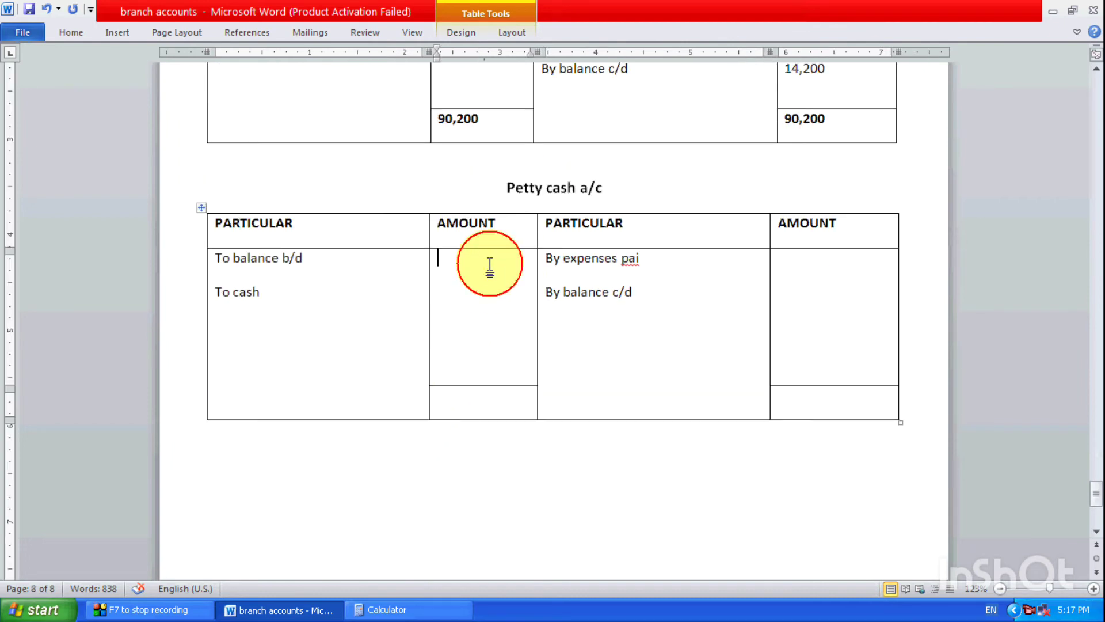
pyautogui.write('400')
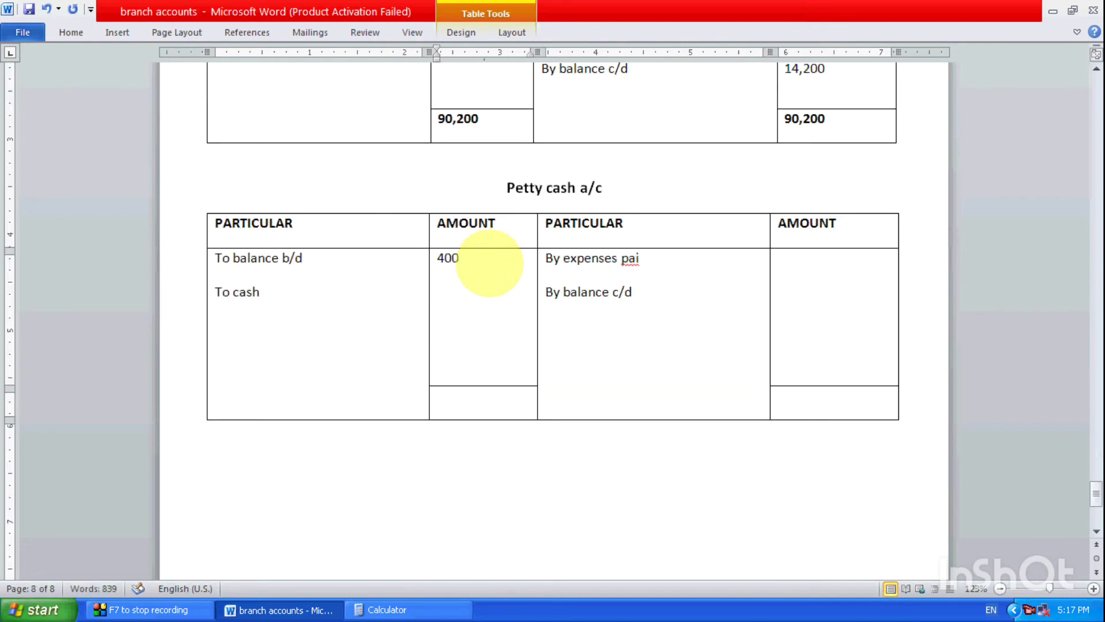
pyautogui.press('Return')
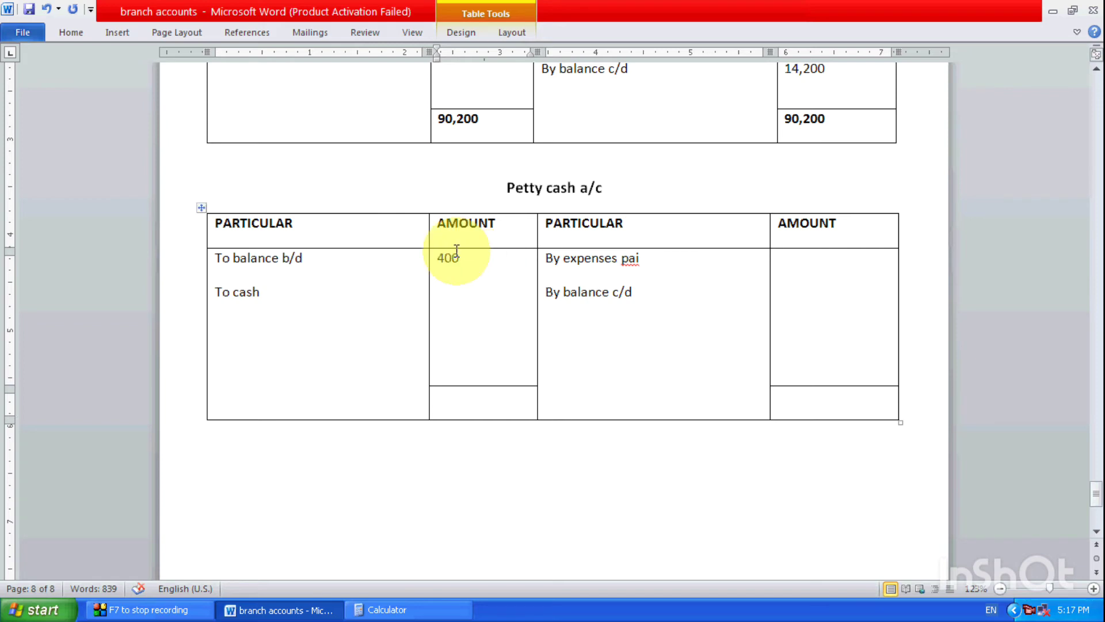
# Check the cash sent for expenses in the Branch a/c and enter 9,000 for To cash in the Petty cash a/c
pyautogui.scroll(3, 403, 288)
pyautogui.scroll(12, 329, 355)
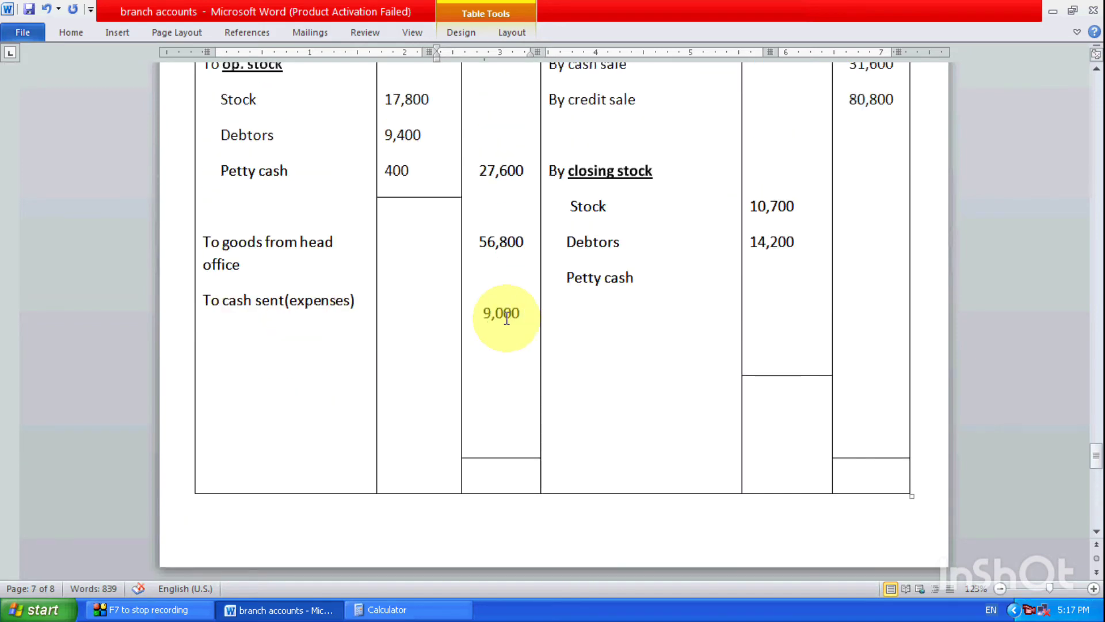
pyautogui.scroll(-3, 449, 395)
pyautogui.scroll(-10, 449, 395)
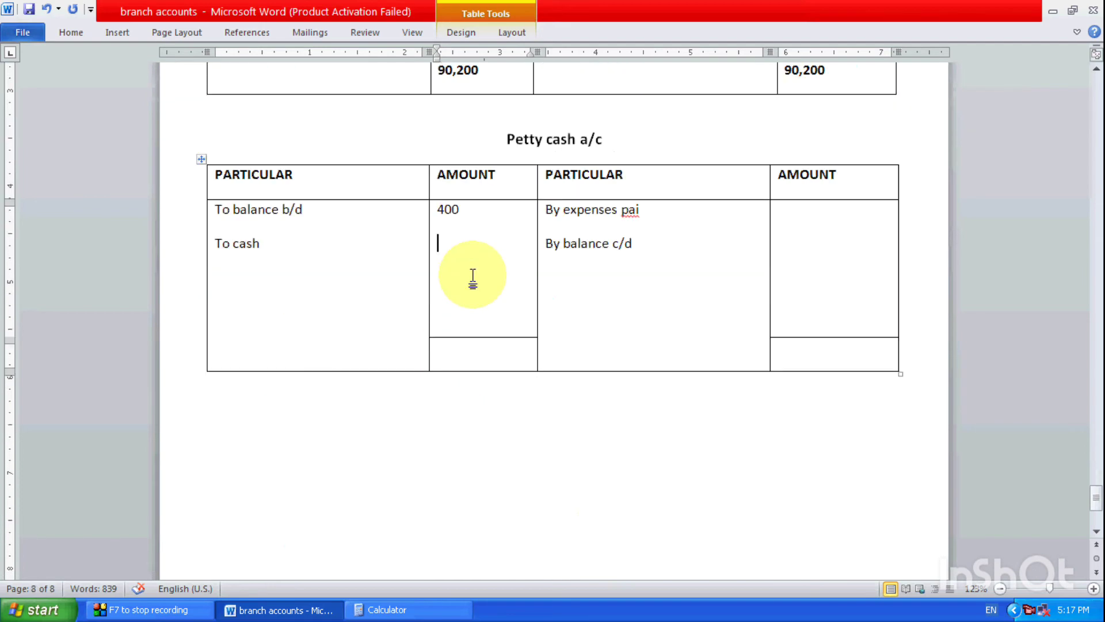
pyautogui.click(473, 276)
pyautogui.write('9,000')
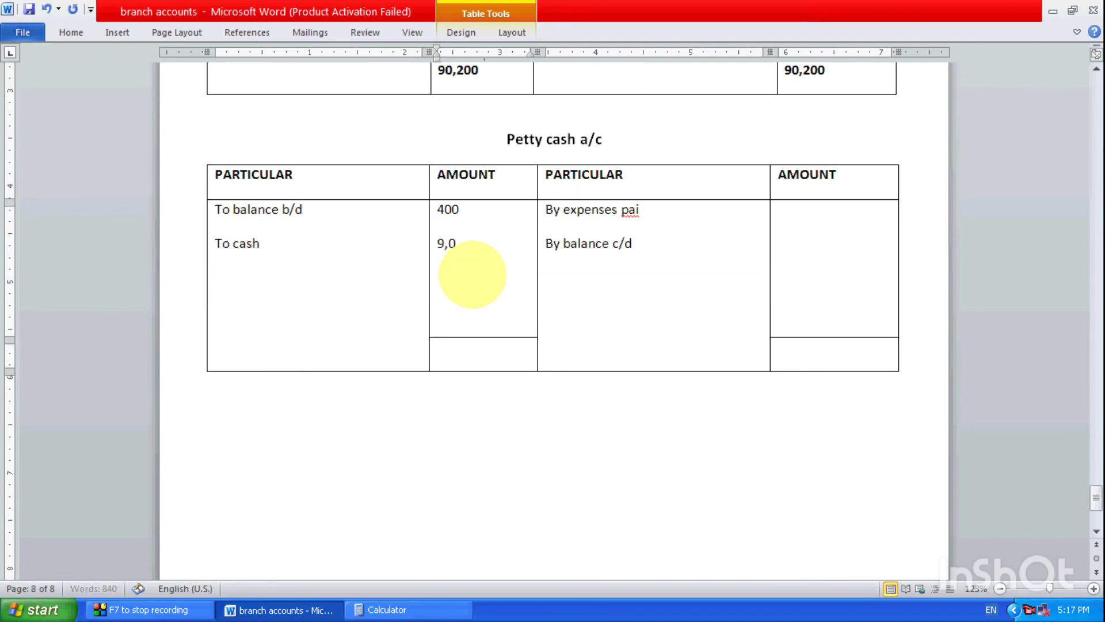
# Complete the Petty cash a/c label to read "By expenses paid" and enter 8,400 for it from the question's petty expenses
pyautogui.click(672, 206)
pyautogui.write('d')
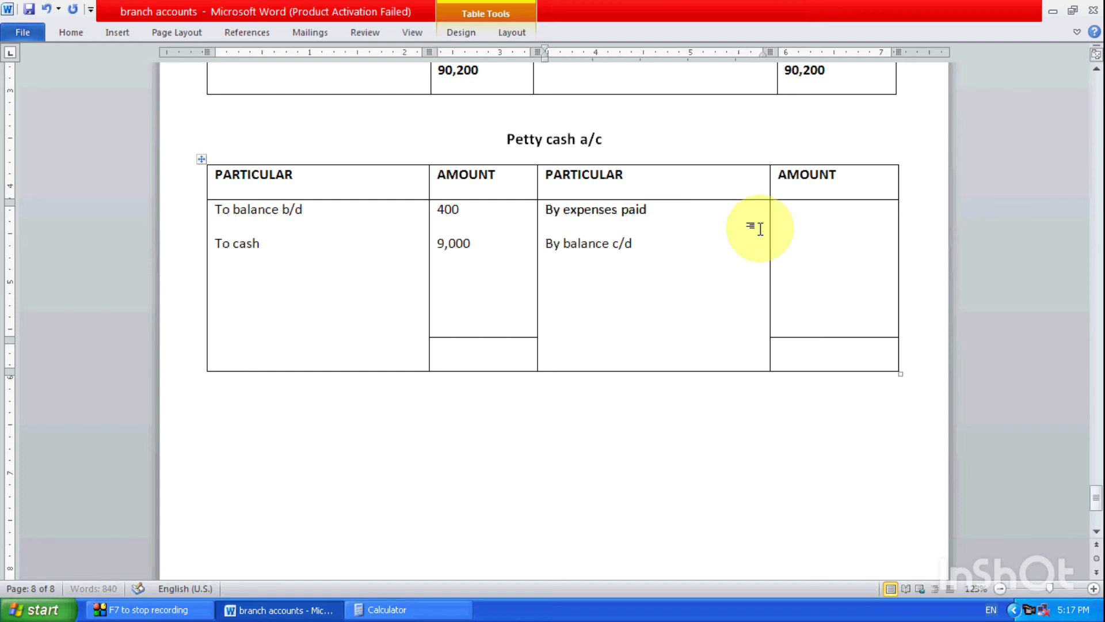
pyautogui.click(802, 213)
pyautogui.scroll(15, 306, 544)
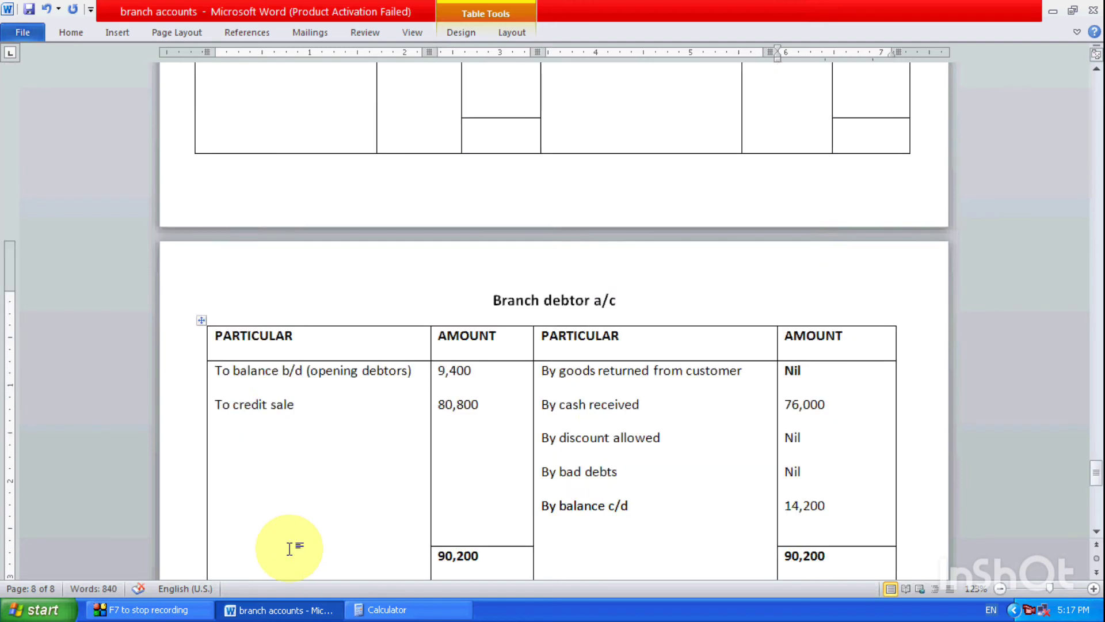
pyautogui.scroll(15, 289, 547)
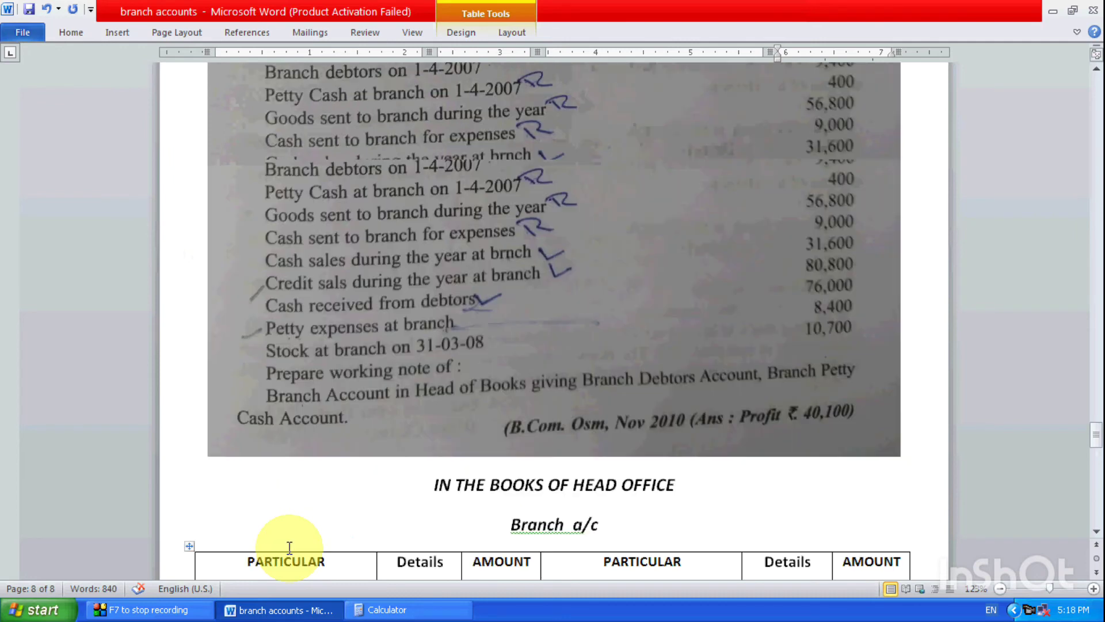
pyautogui.scroll(-2, 346, 518)
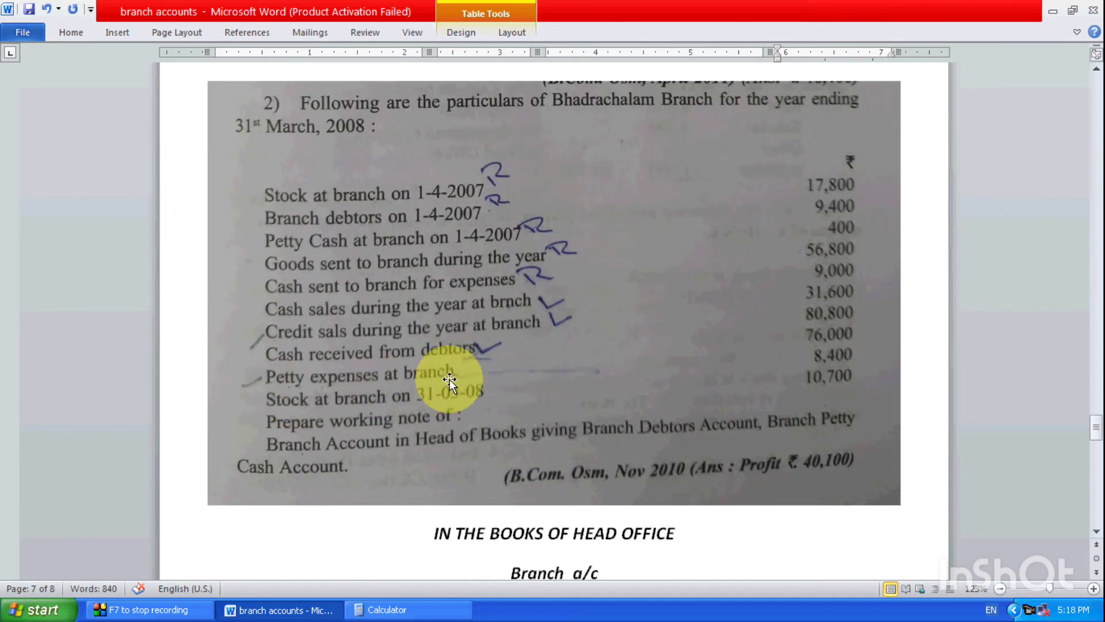
pyautogui.click(1095, 495)
pyautogui.scroll(-12, 800, 518)
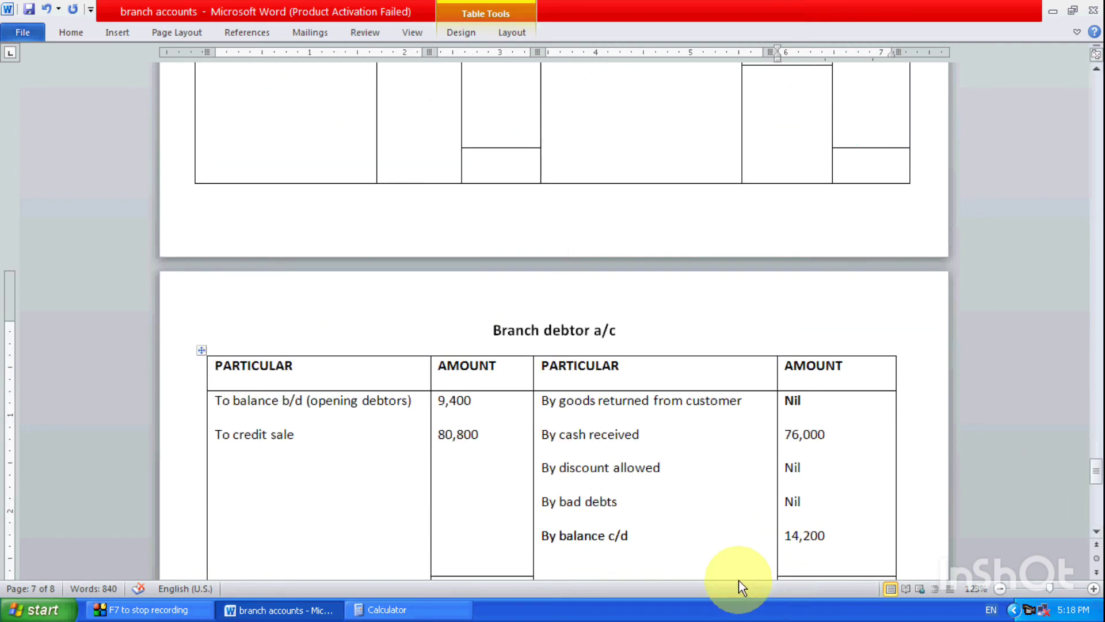
pyautogui.click(812, 344)
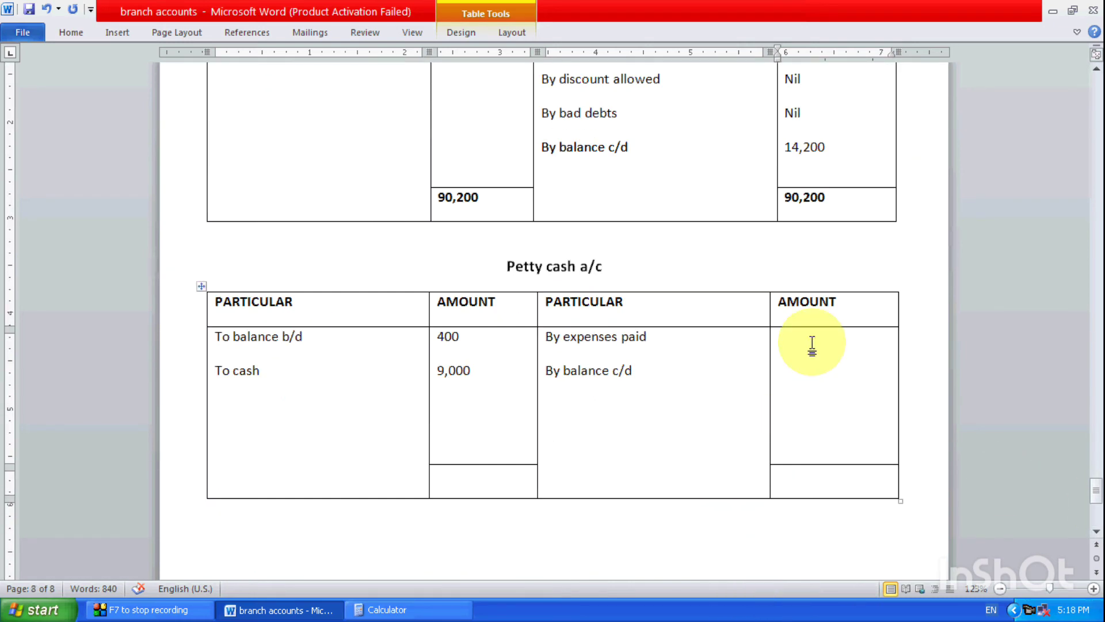
pyautogui.write('8,4')
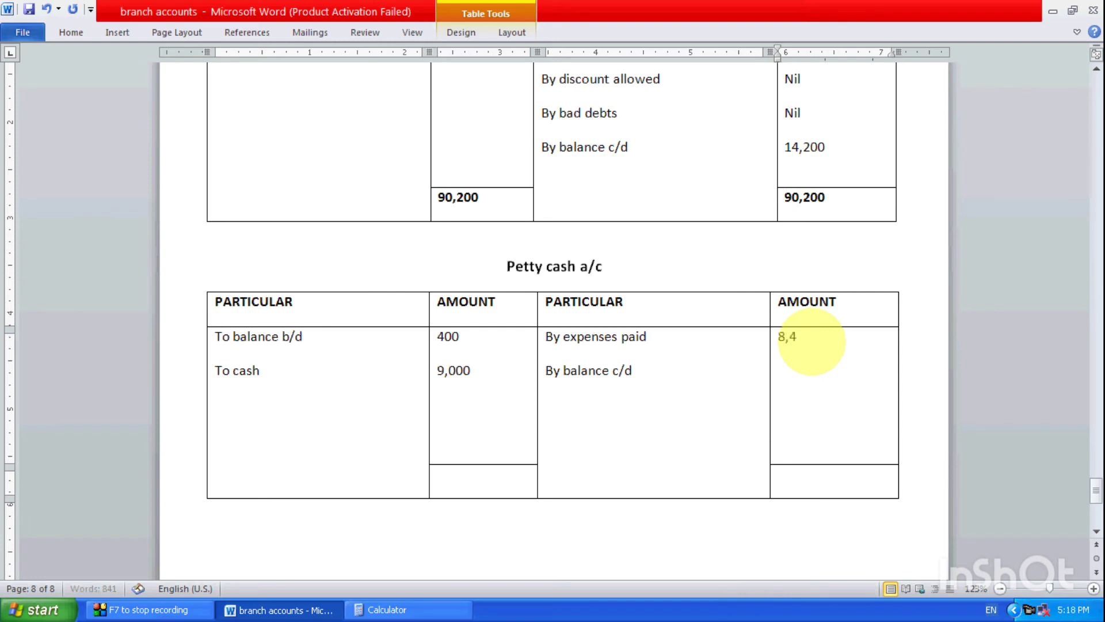
pyautogui.write('00')
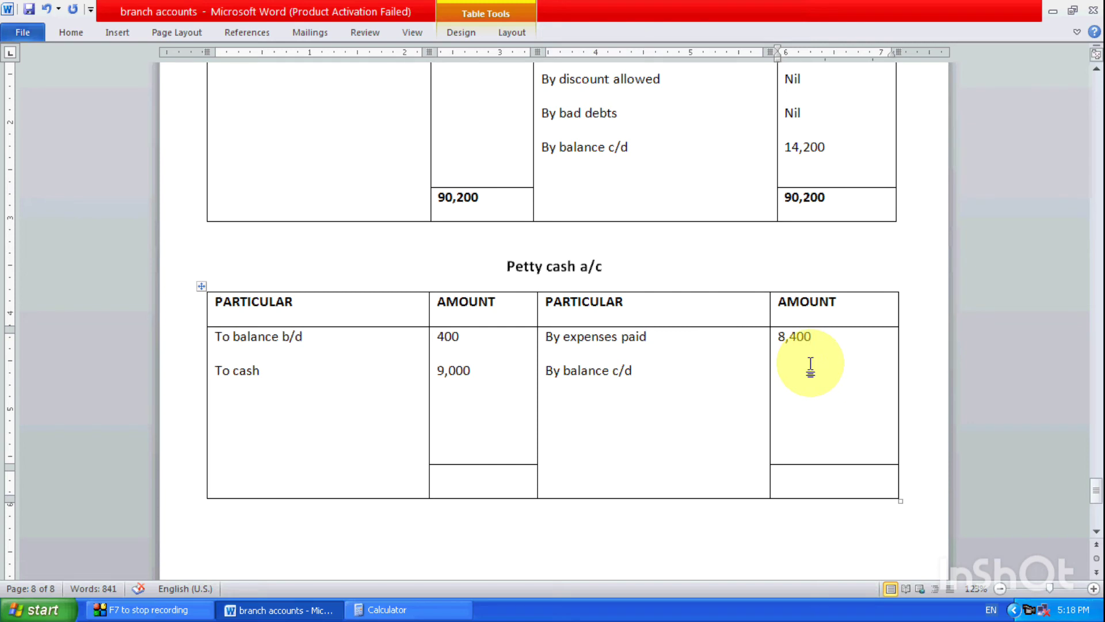
# Enter 1,000 for balance c/d and 9,400 as the credit-side total of the Petty cash a/c
pyautogui.press('Return')
pyautogui.write('1000')
pyautogui.press('Left')
pyautogui.press('Left')
pyautogui.press('Left')
pyautogui.write(',')
pyautogui.press('Down')
pyautogui.write('9,4')
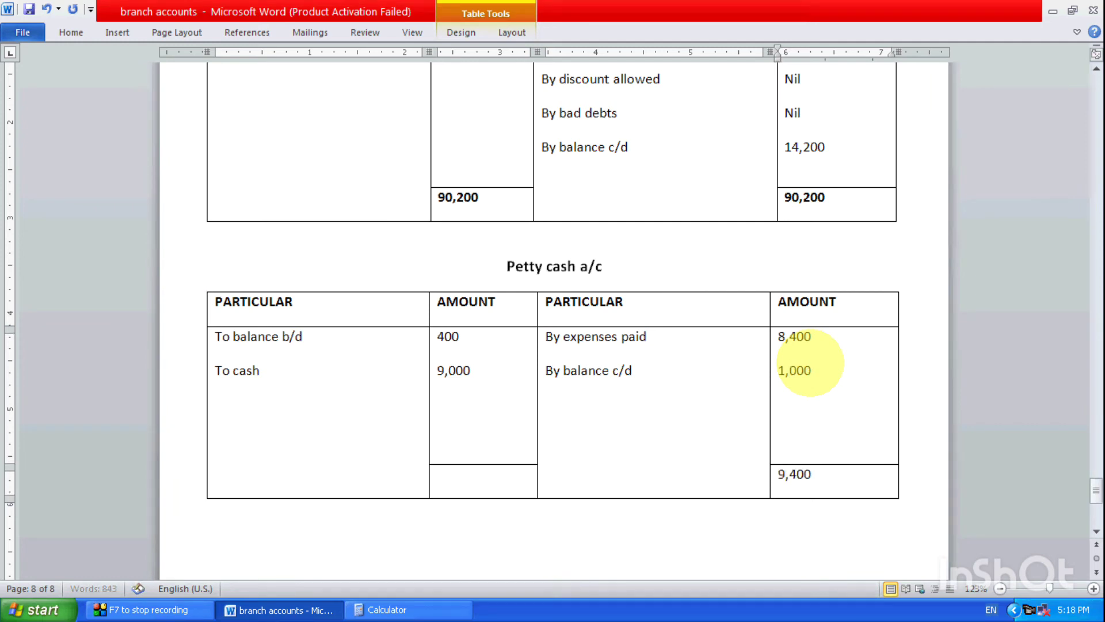
# Enter 9,400 as the debit-side total of the Petty cash a/c
pyautogui.click(487, 487)
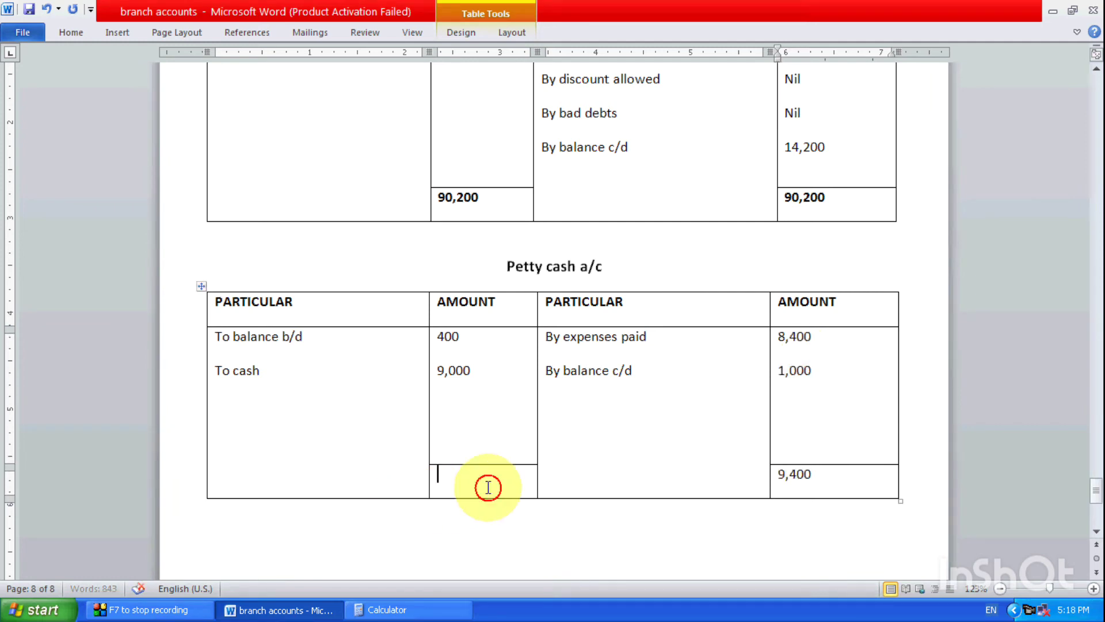
pyautogui.write('9,4')
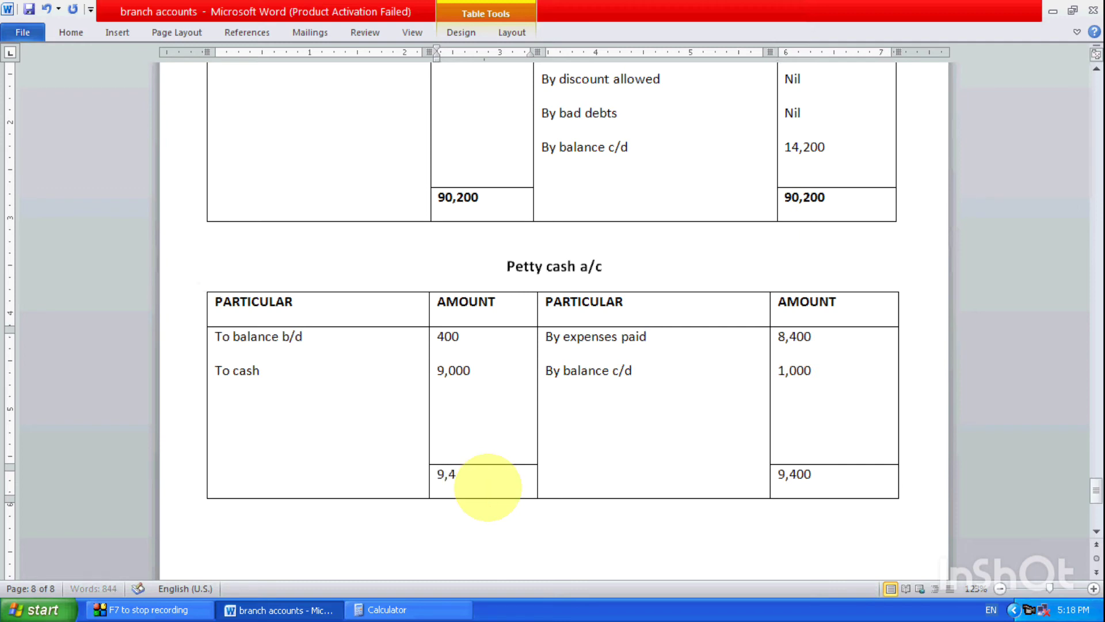
pyautogui.write('00')
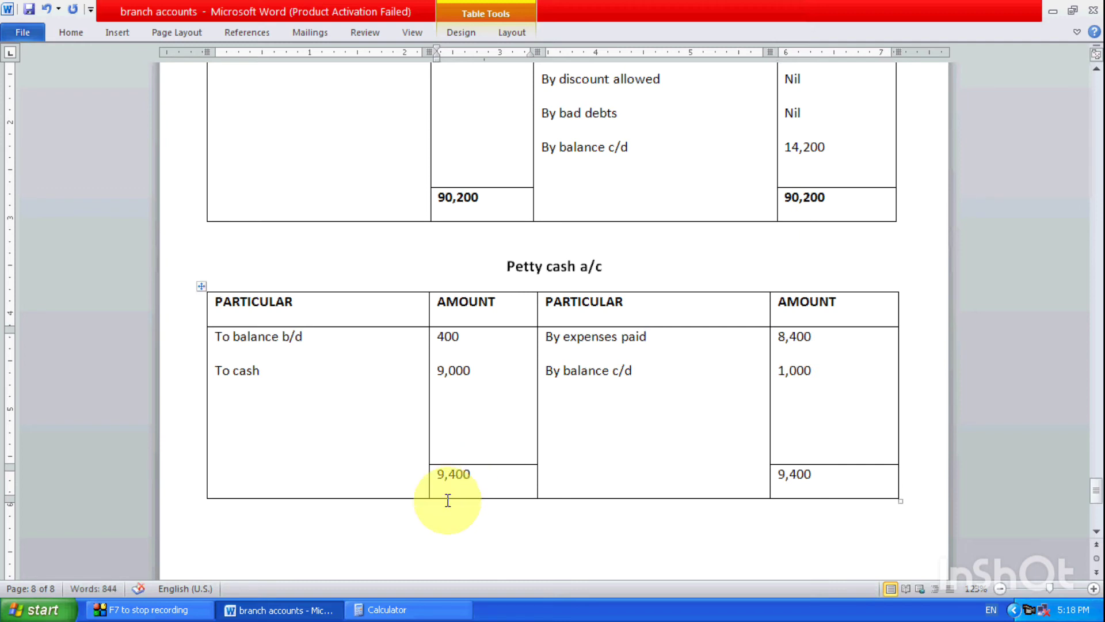
# Enter 1,000 as the petty cash amount under closing stock in the Branch a/c
pyautogui.scroll(10, 743, 593)
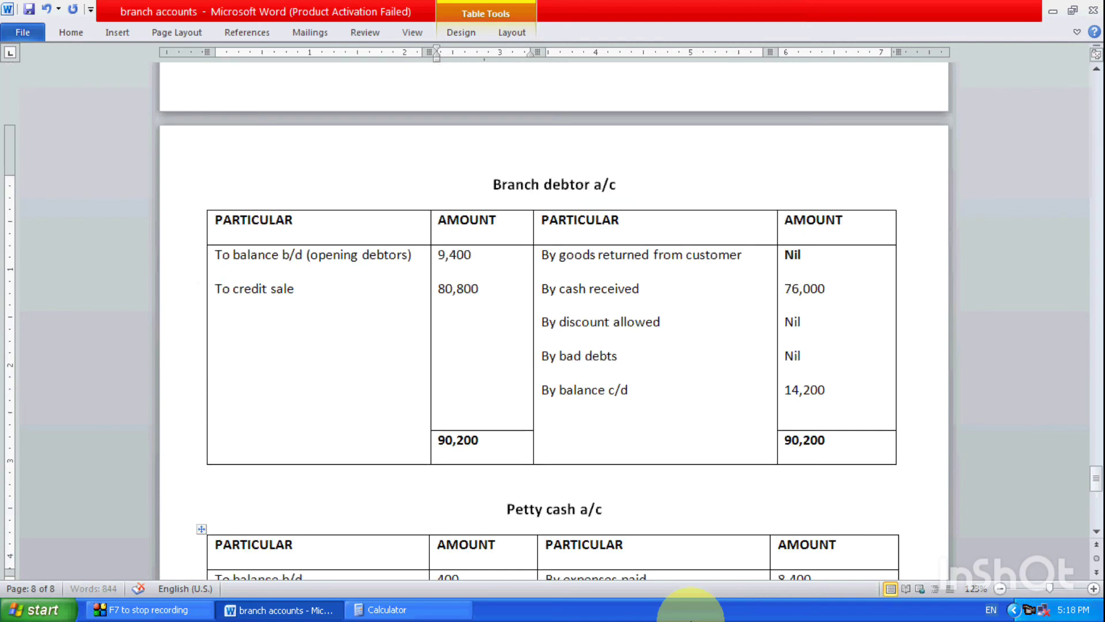
pyautogui.scroll(4, 535, 427)
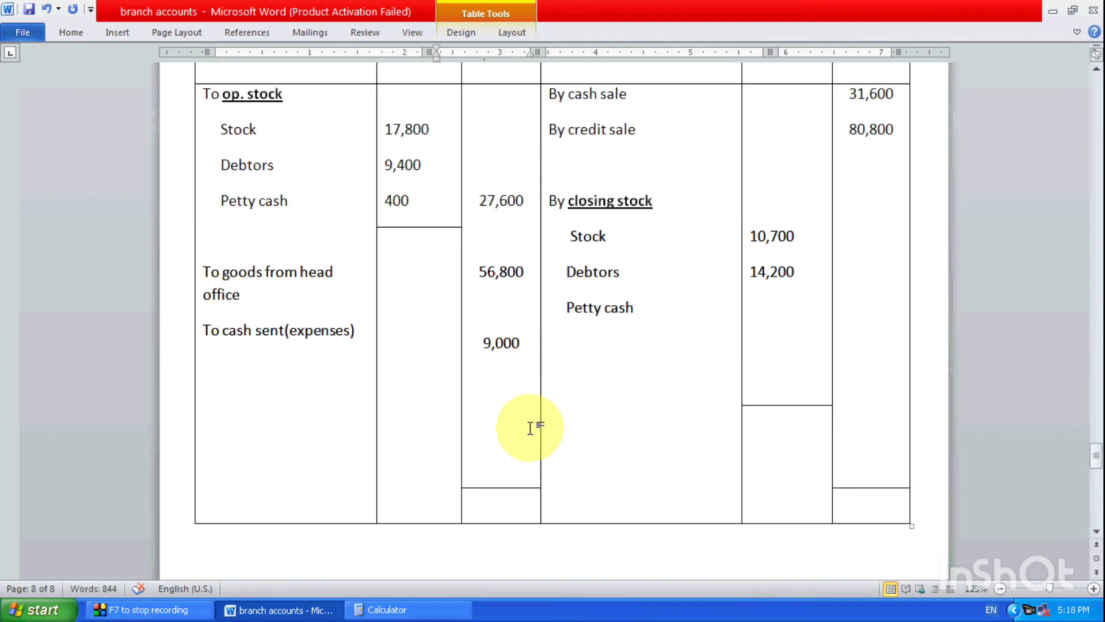
pyautogui.click(781, 320)
pyautogui.write('1,000')
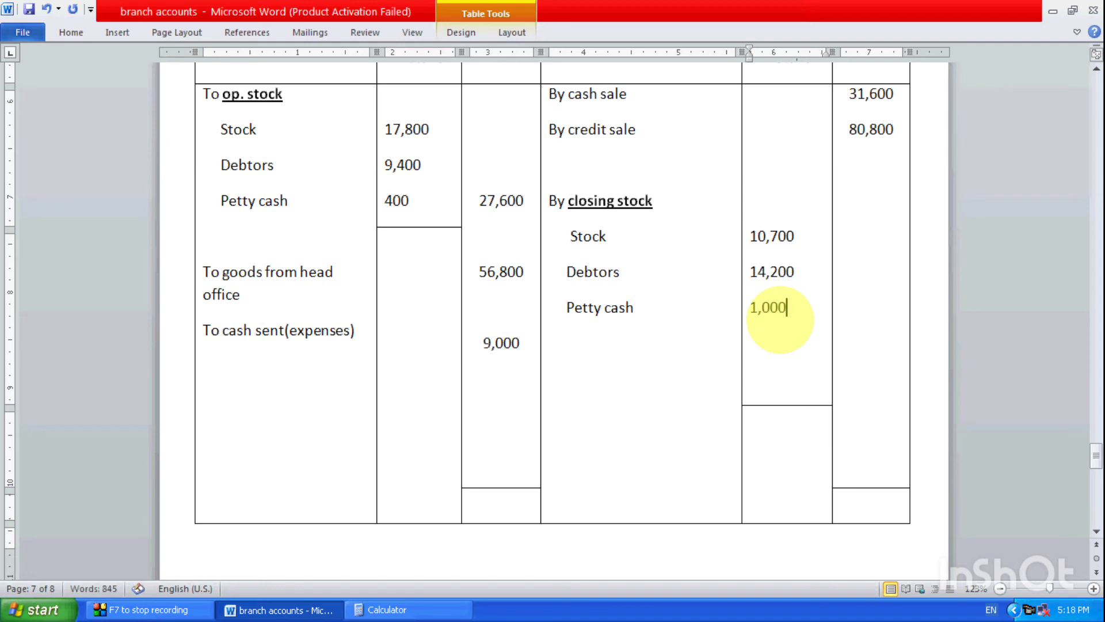
# Remove the spare blank lines below the closing petty cash amount and enter 25,900 as the closing stock total in the credit-side amount column
pyautogui.click(850, 392)
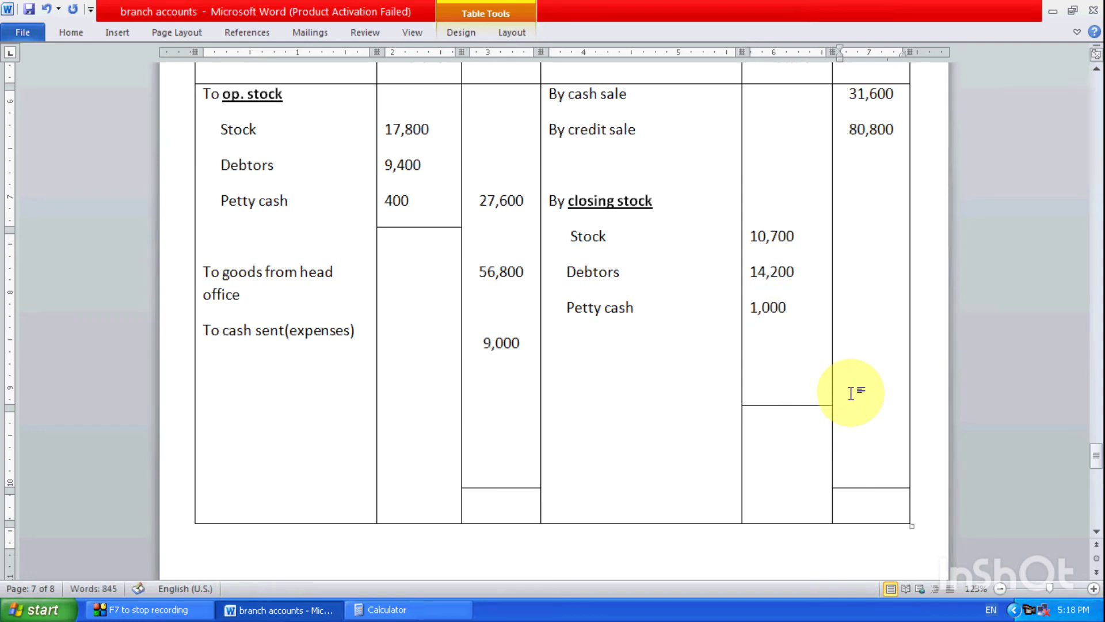
pyautogui.press('Right')
pyautogui.press('Right')
pyautogui.press('Return')
pyautogui.press('Return')
pyautogui.press('Return')
pyautogui.press('Return')
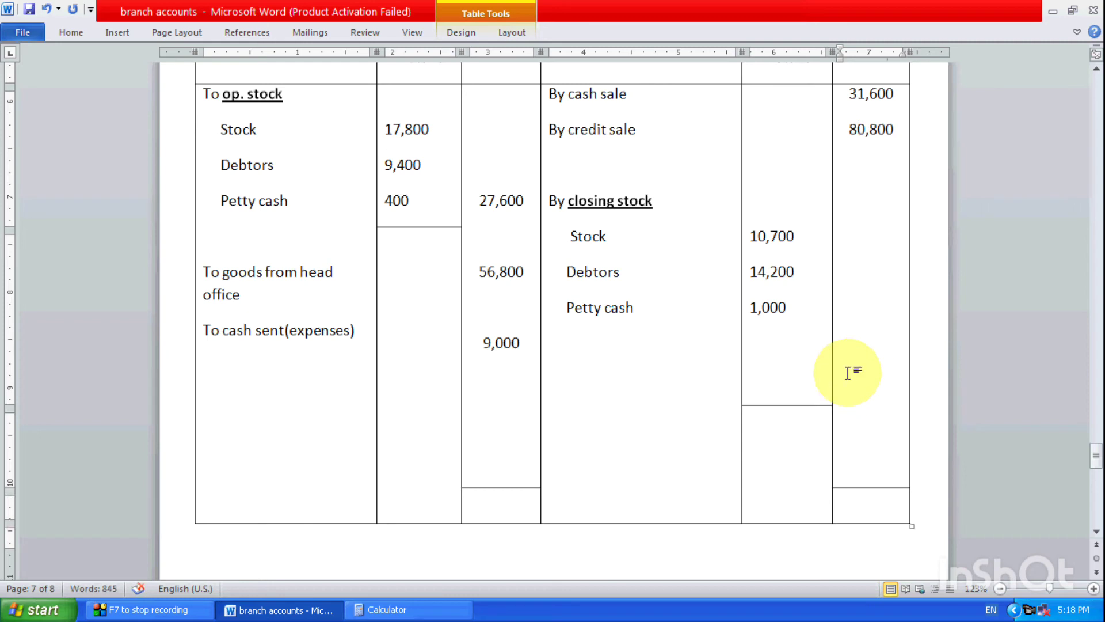
pyautogui.click(761, 367)
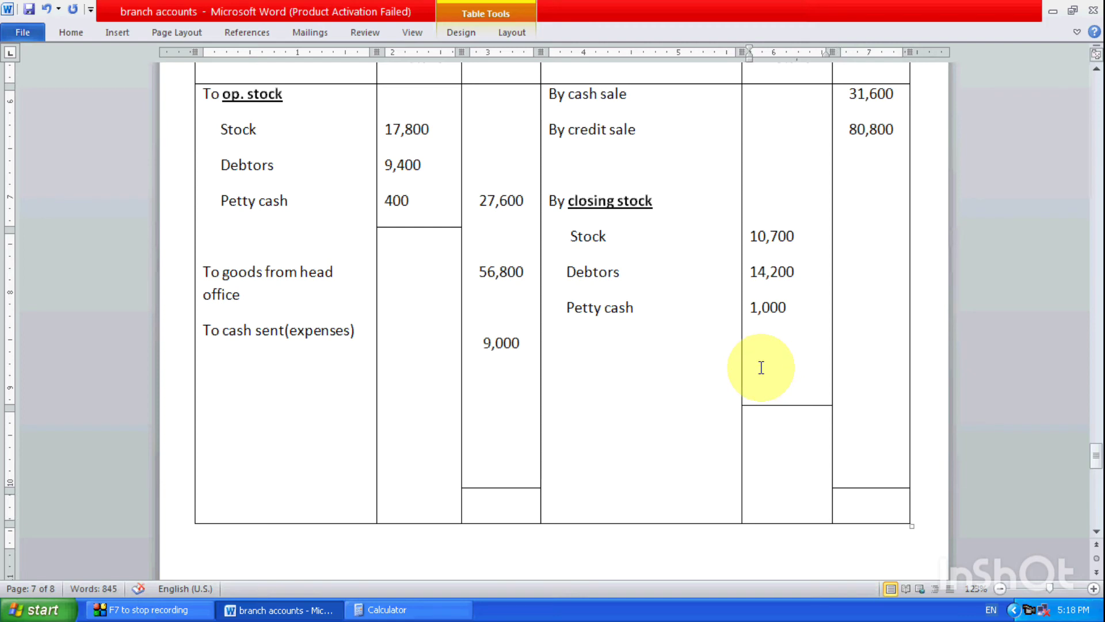
pyautogui.press('Delete')
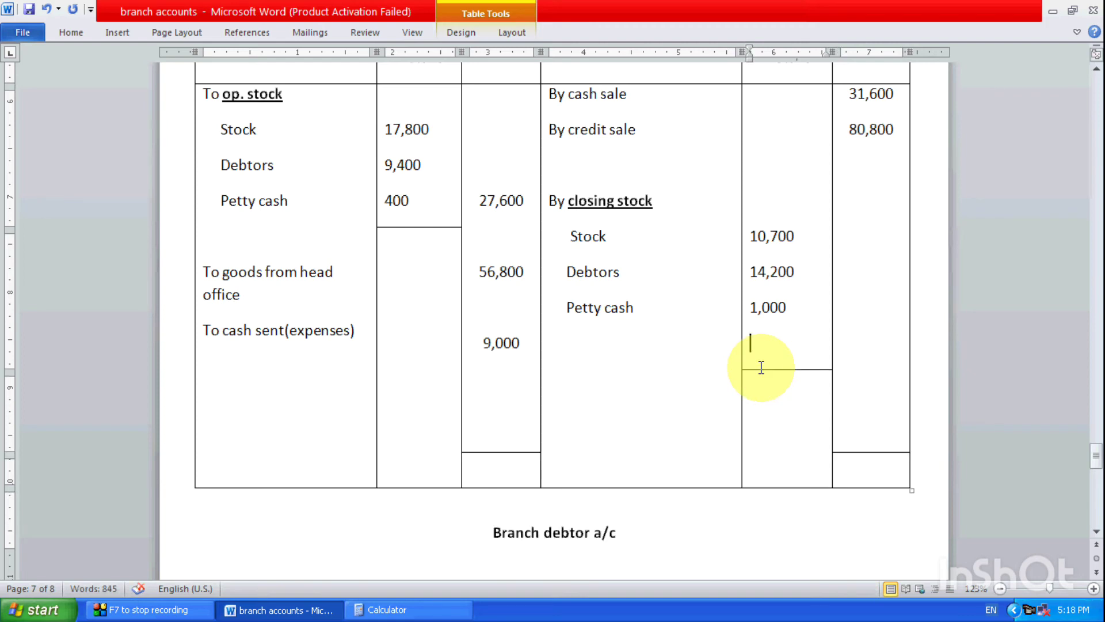
pyautogui.press('BackSpace')
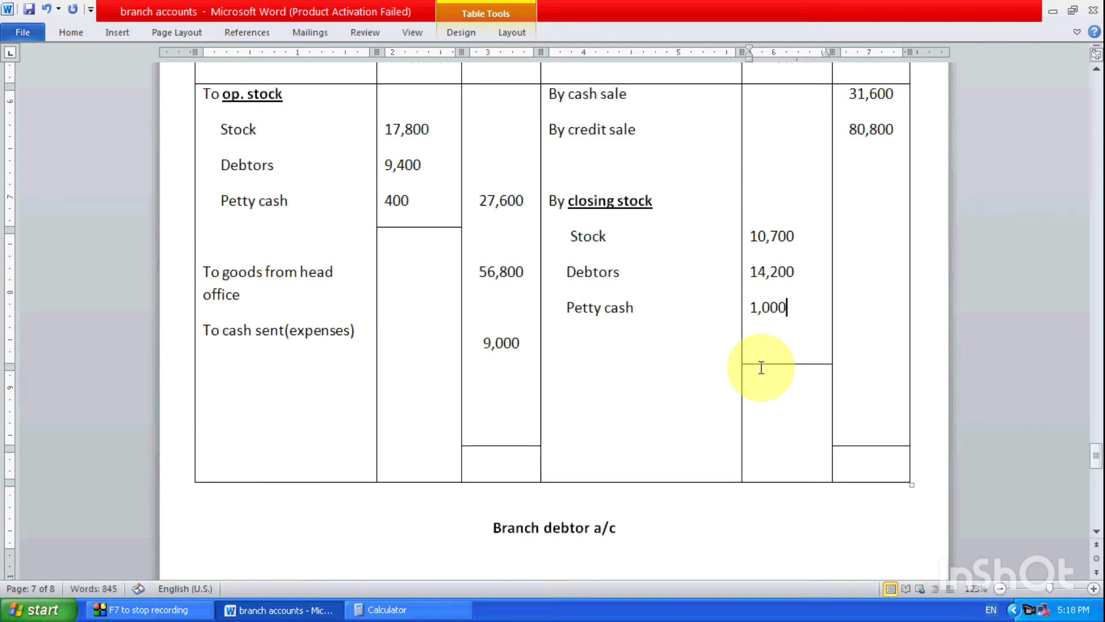
pyautogui.click(857, 352)
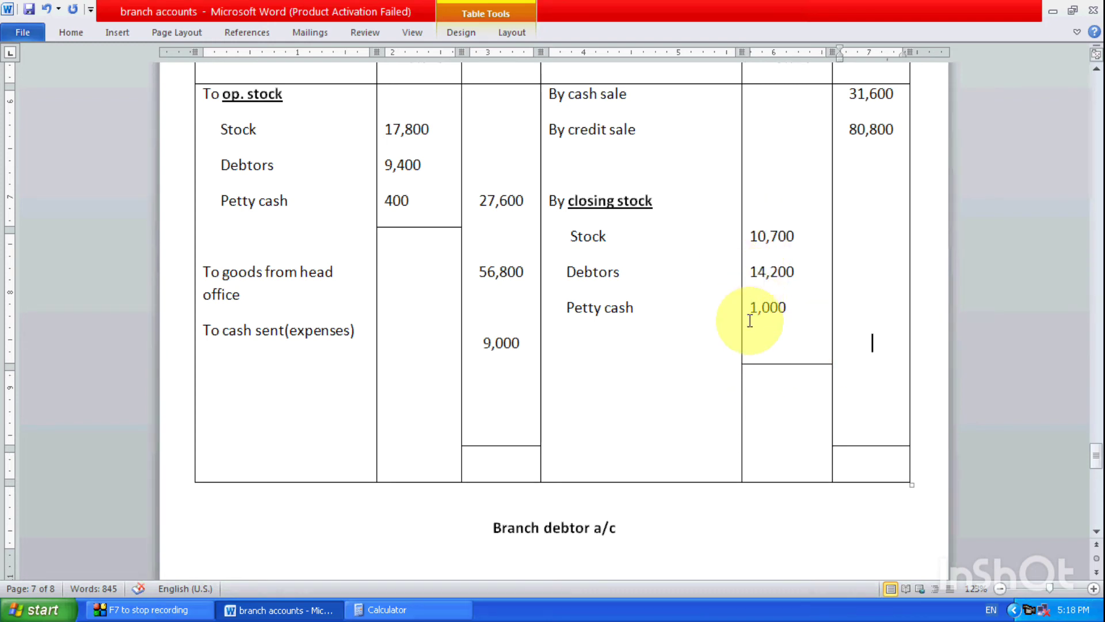
pyautogui.write('25,900')
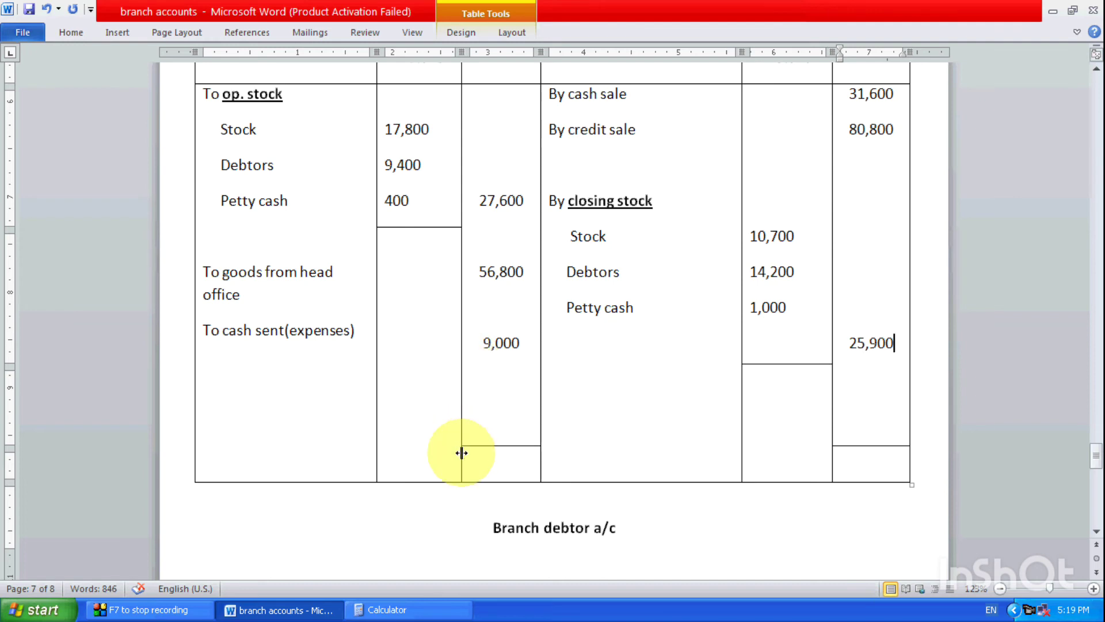
# Add 31,600, 80,800 and 25,900 in Calculator for the credit-side total of the Branch a/c
pyautogui.scroll(1, 461, 453)
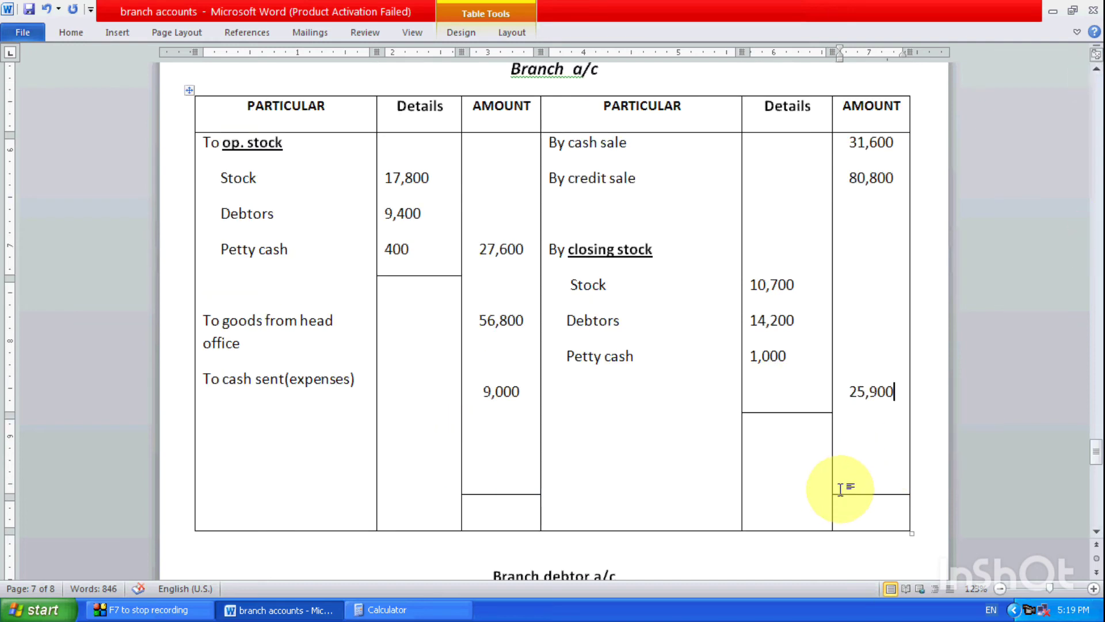
pyautogui.click(855, 517)
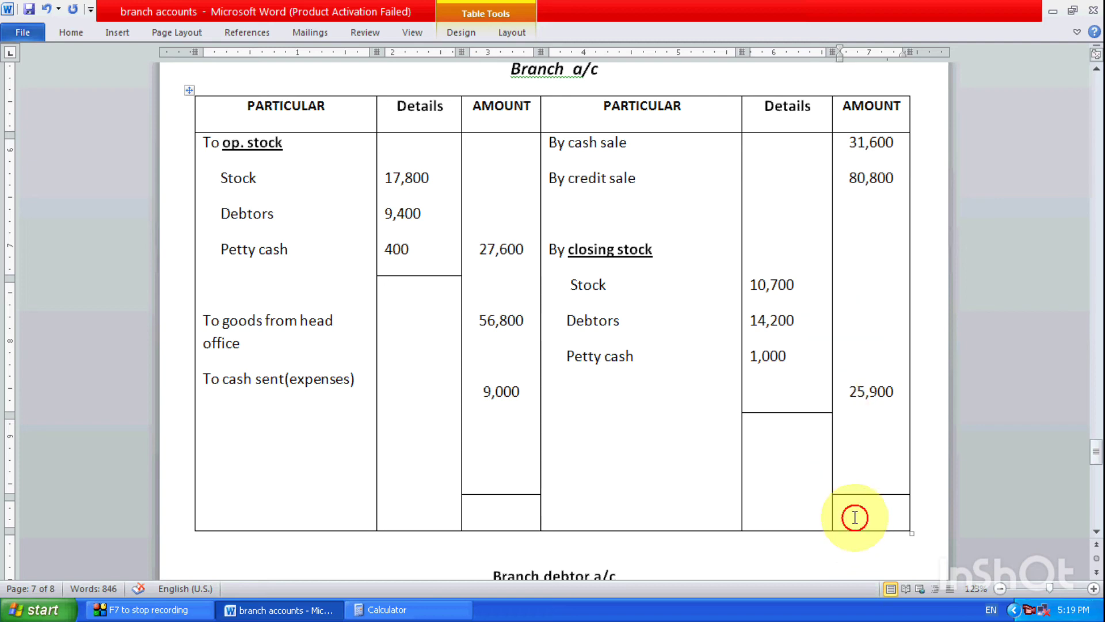
pyautogui.click(380, 609)
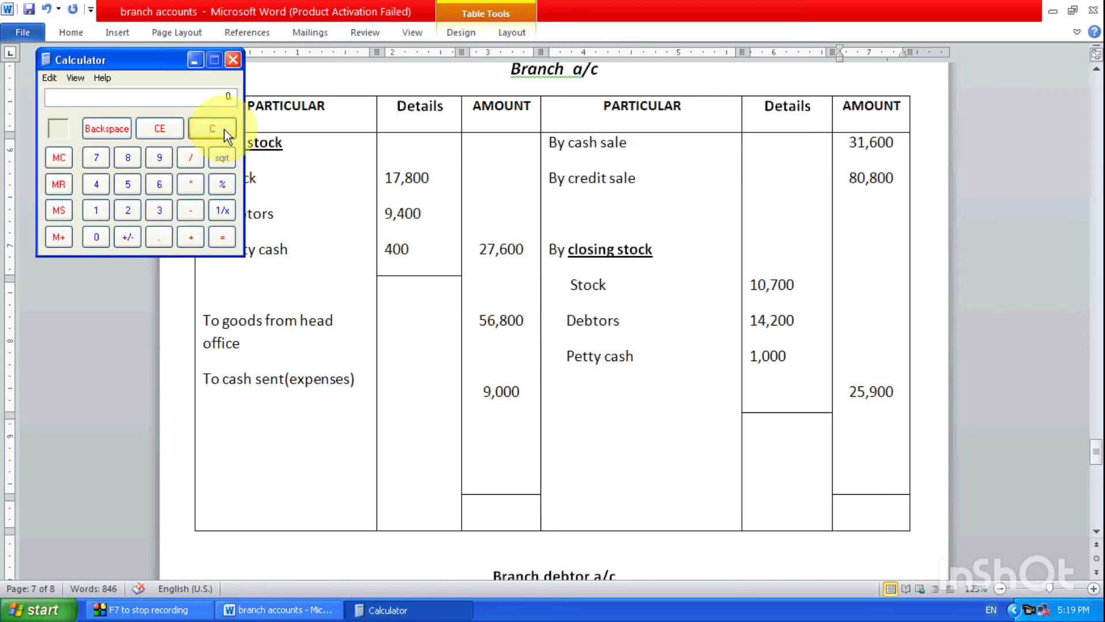
pyautogui.write('3')
pyautogui.write('1600')
pyautogui.write('2')
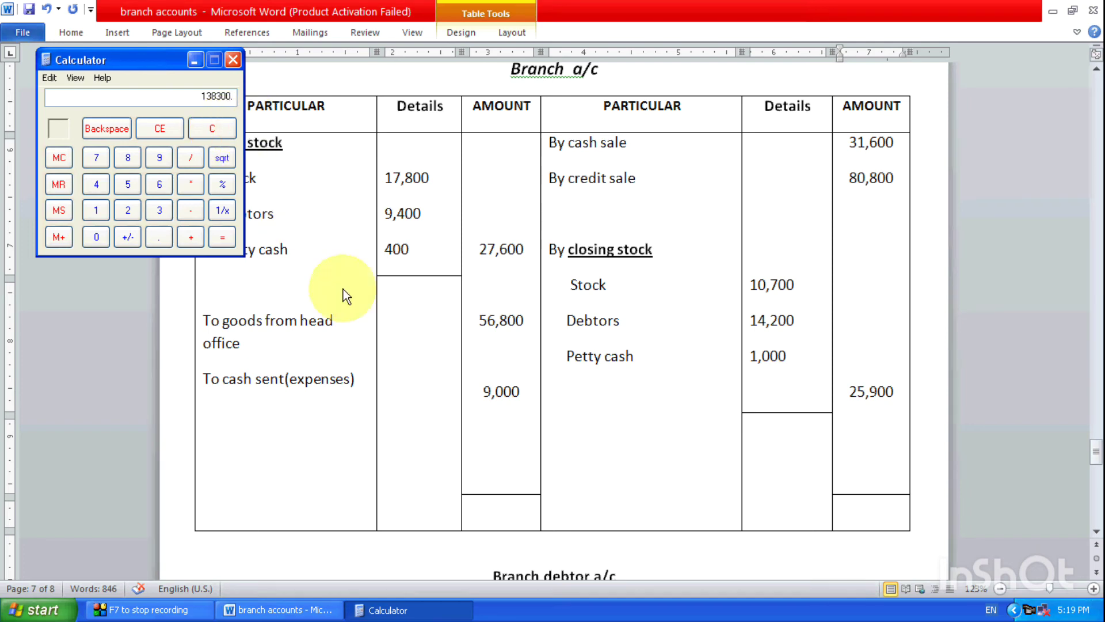
pyautogui.click(690, 210)
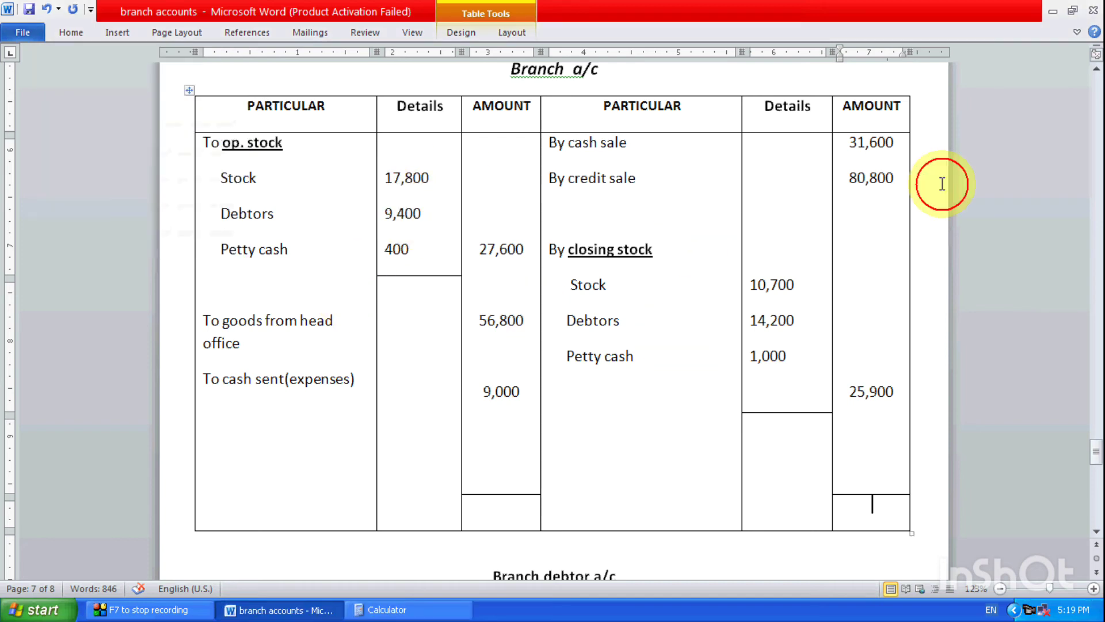
# Change the "By credit sale" entry in the Branch a/c to read "By cash recived"
pyautogui.click(637, 184)
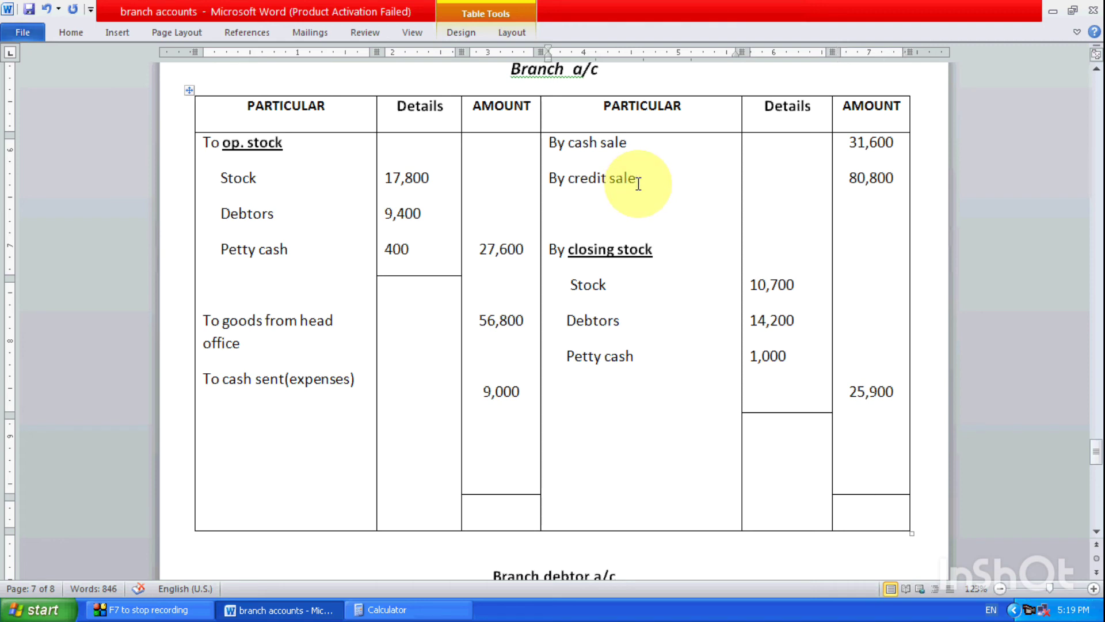
pyautogui.press('BackSpace')
pyautogui.press('BackSpace')
pyautogui.press('BackSpace')
pyautogui.press('BackSpace')
pyautogui.press('BackSpace')
pyautogui.press('BackSpace')
pyautogui.press('BackSpace')
pyautogui.press('BackSpace')
pyautogui.press('BackSpace')
pyautogui.press('BackSpace')
pyautogui.press('BackSpace')
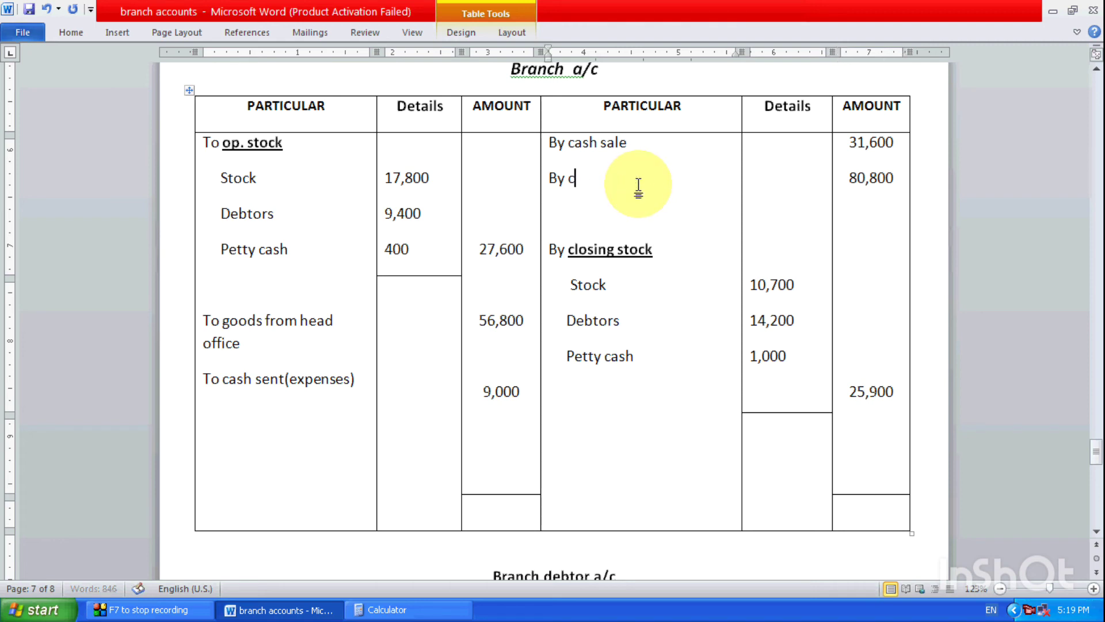
pyautogui.write('cas')
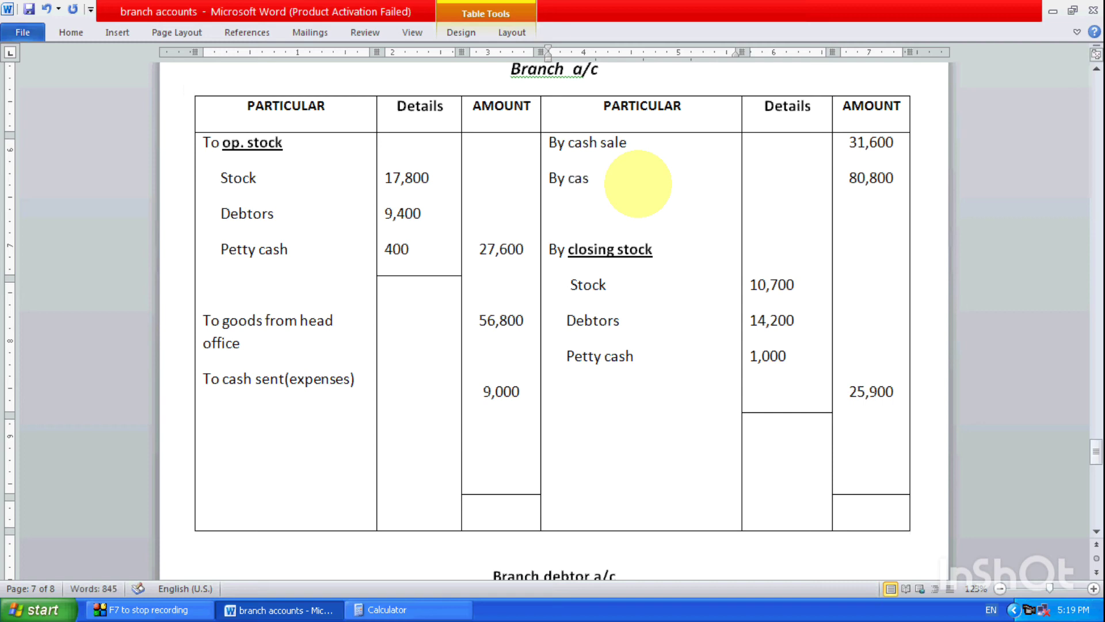
pyautogui.write('h recived')
# Set the amount for cash received in the Branch a/c to 76,000
pyautogui.click(835, 175)
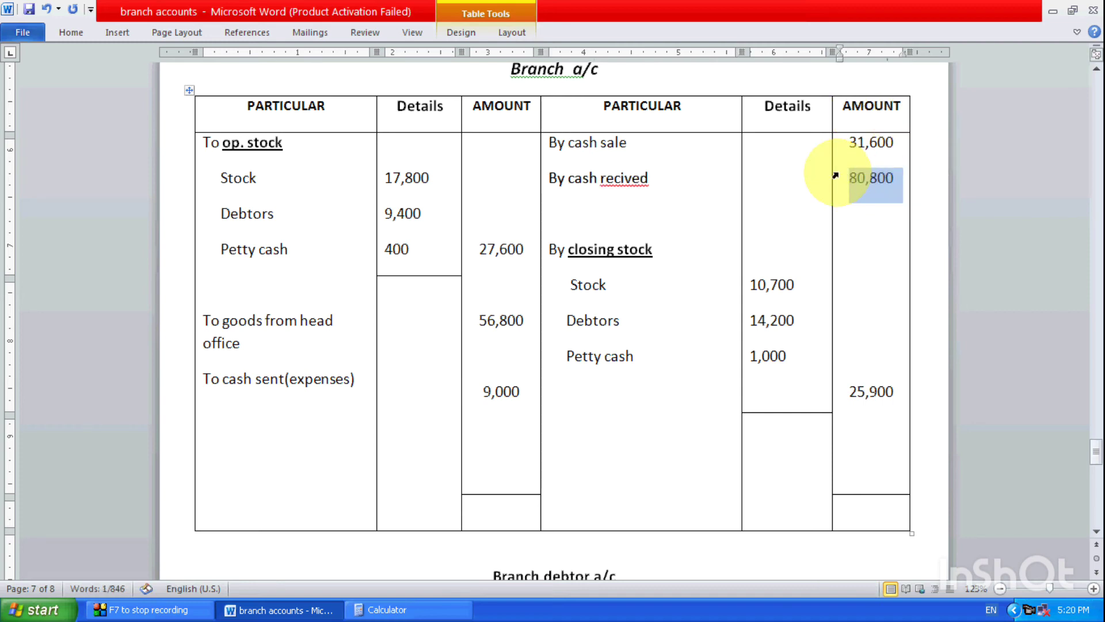
pyautogui.write('76')
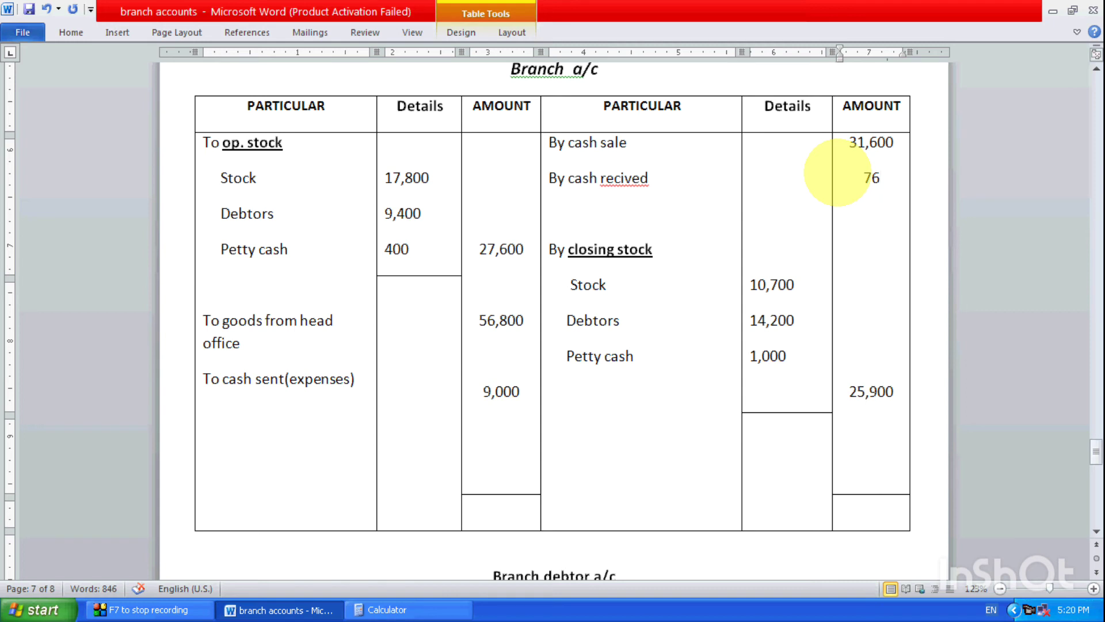
pyautogui.write(',000')
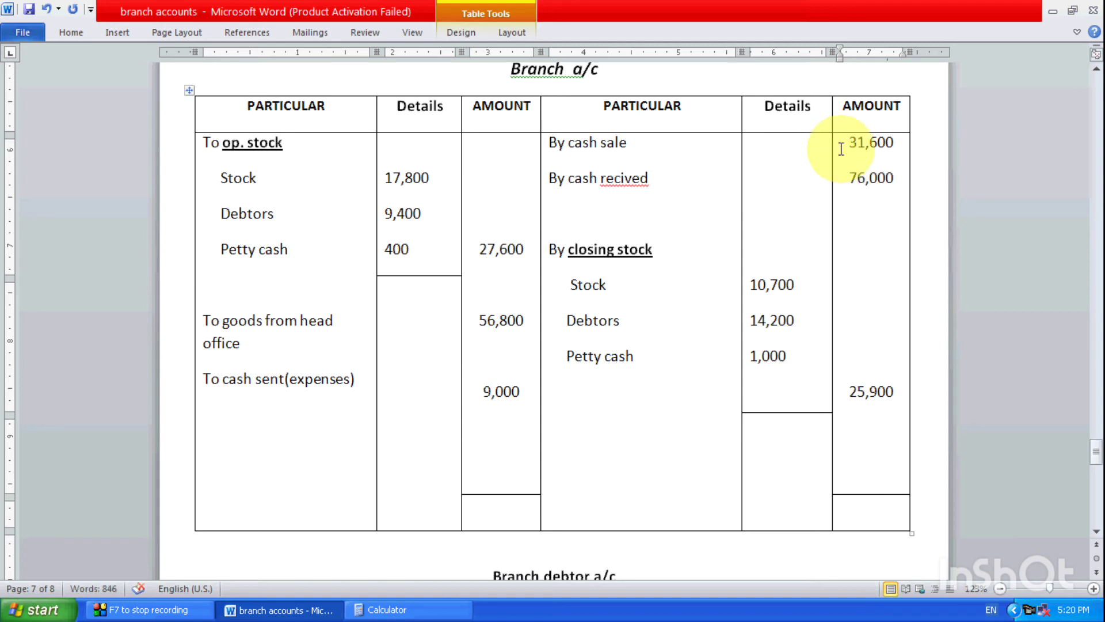
# Add 31,600, 76,000 and 25,900 in Calculator and enter 1,33,500 as the credit-side total of the Branch a/c
pyautogui.click(862, 515)
pyautogui.click(405, 610)
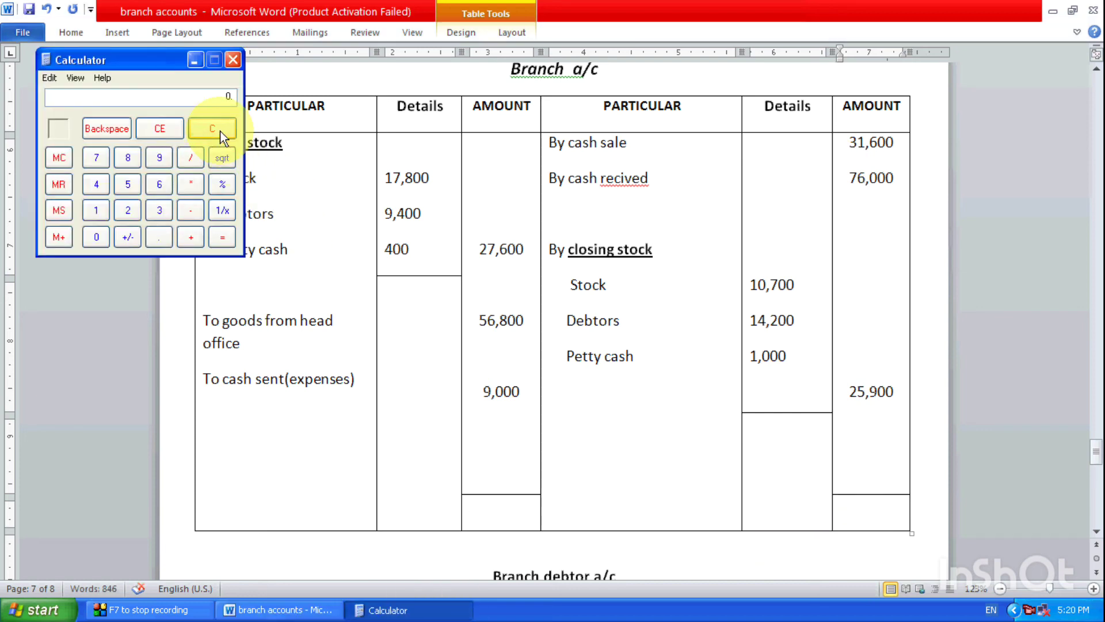
pyautogui.write('31600+7+25900')
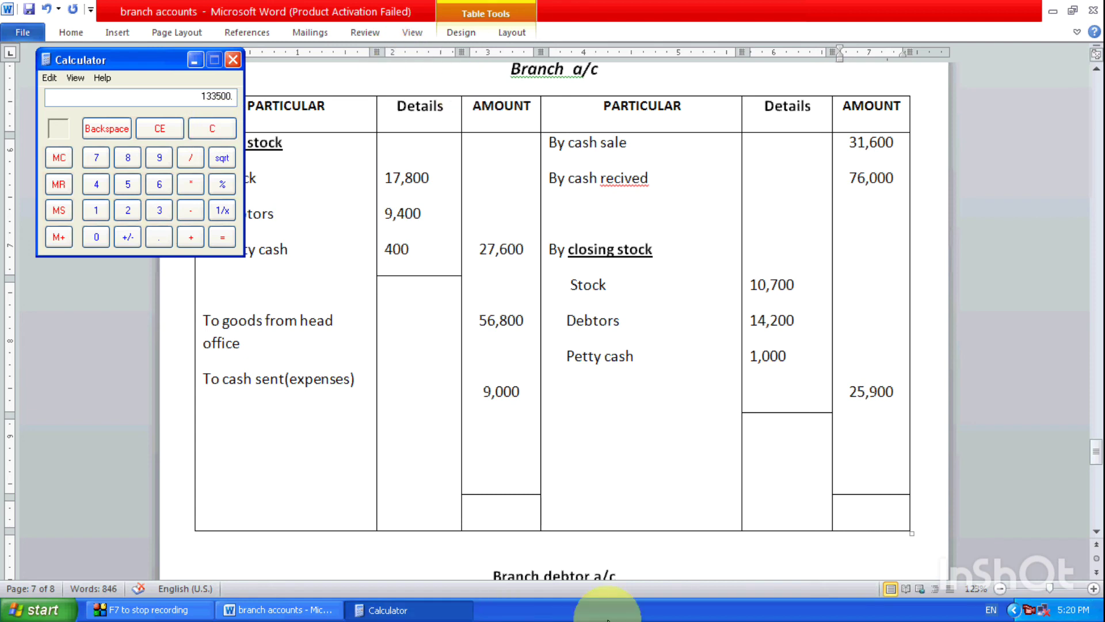
pyautogui.click(868, 511)
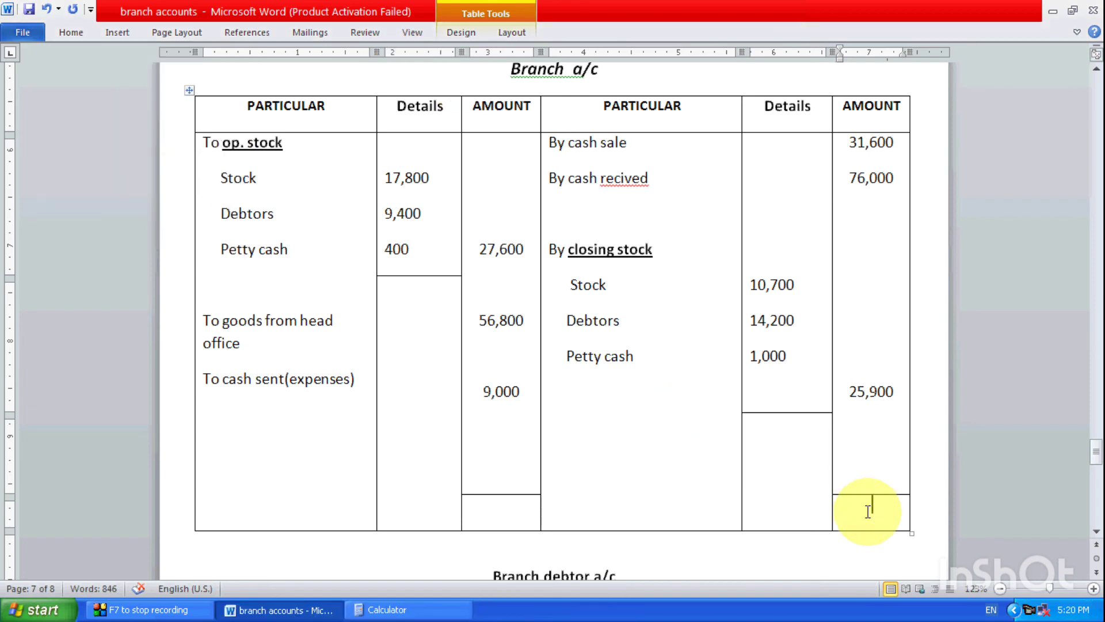
pyautogui.write('1,33')
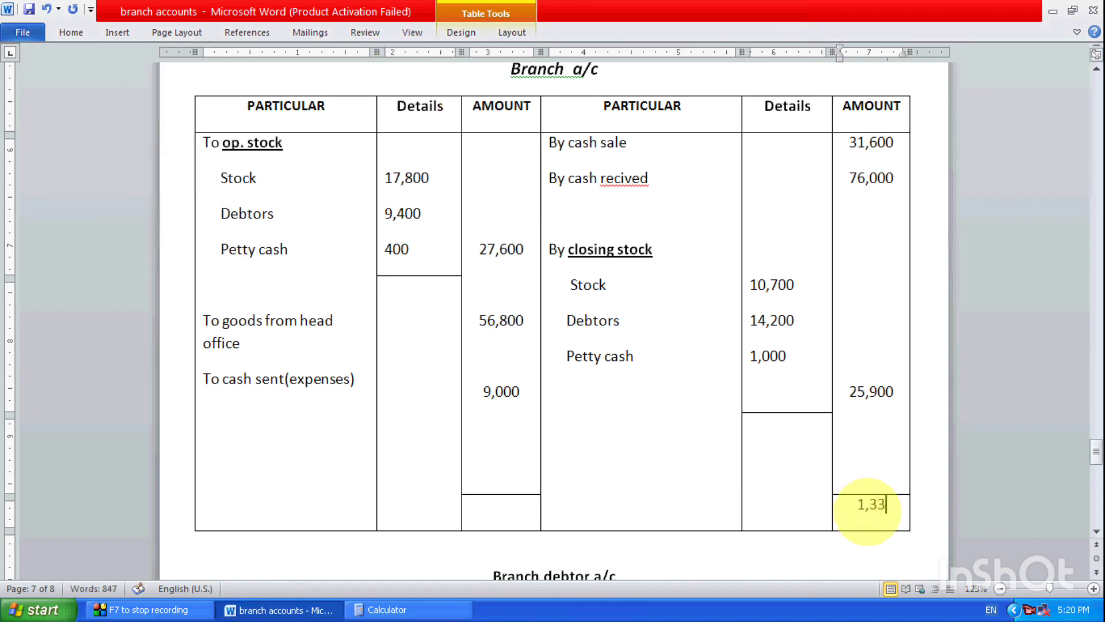
pyautogui.write(',500')
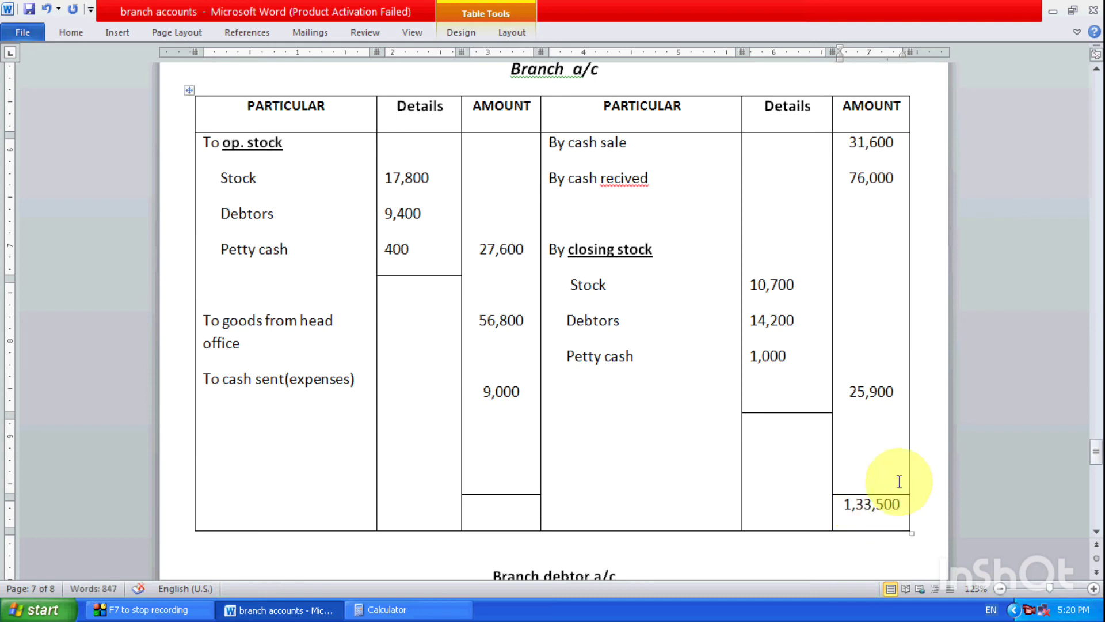
# Add the entry "To balance c/d" below the cash sent for expenses in the Branch a/c
pyautogui.click(360, 379)
pyautogui.press('Return')
pyautogui.write('to')
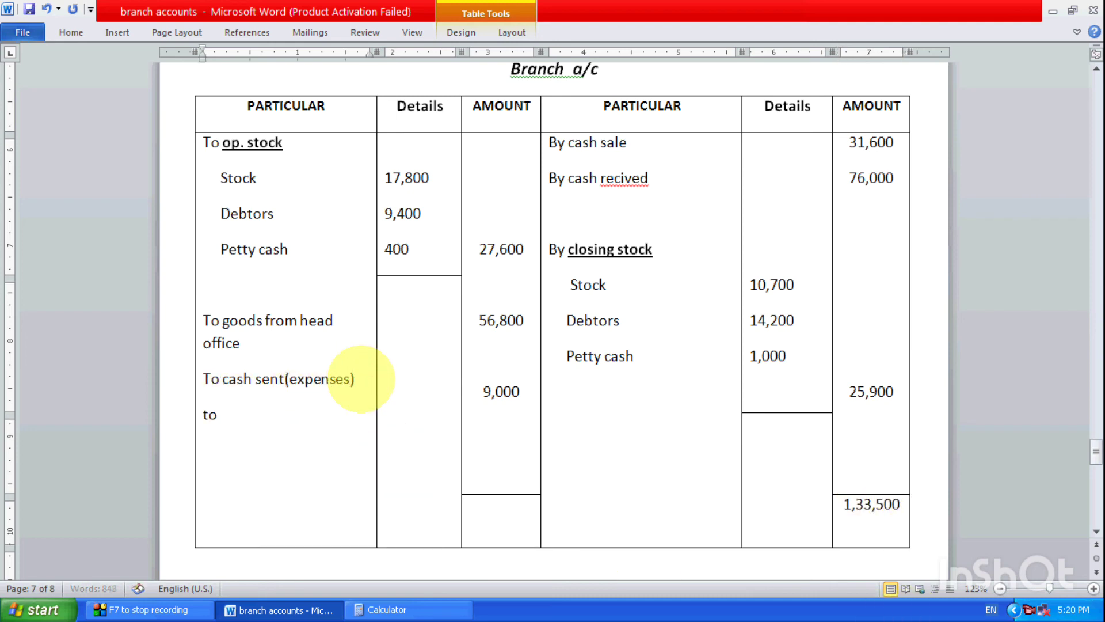
pyautogui.write(' balance ')
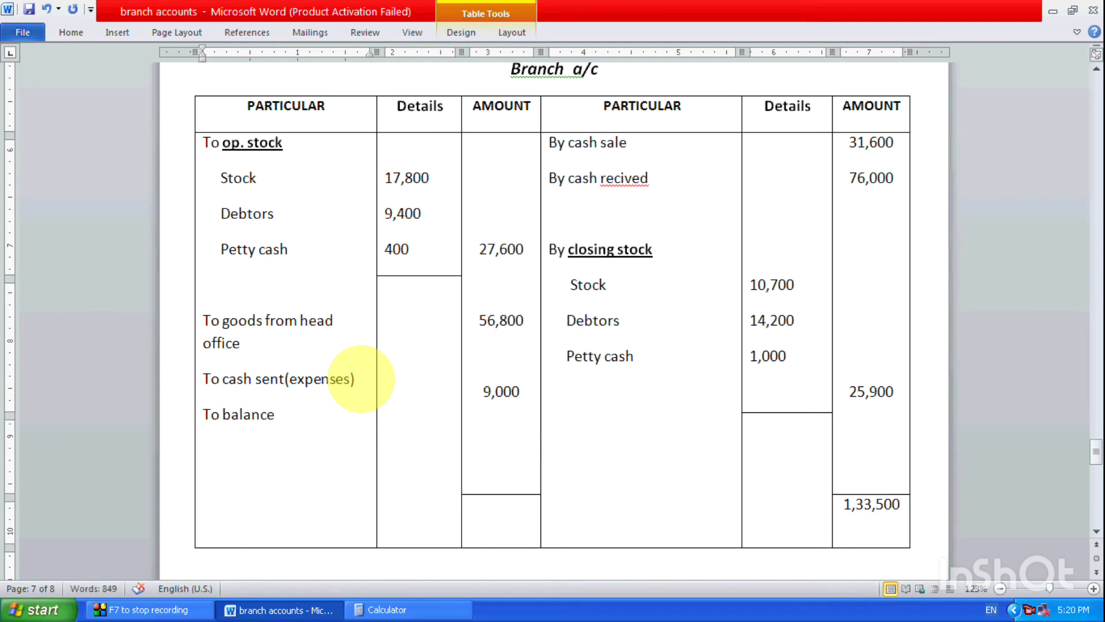
pyautogui.write('c/d')
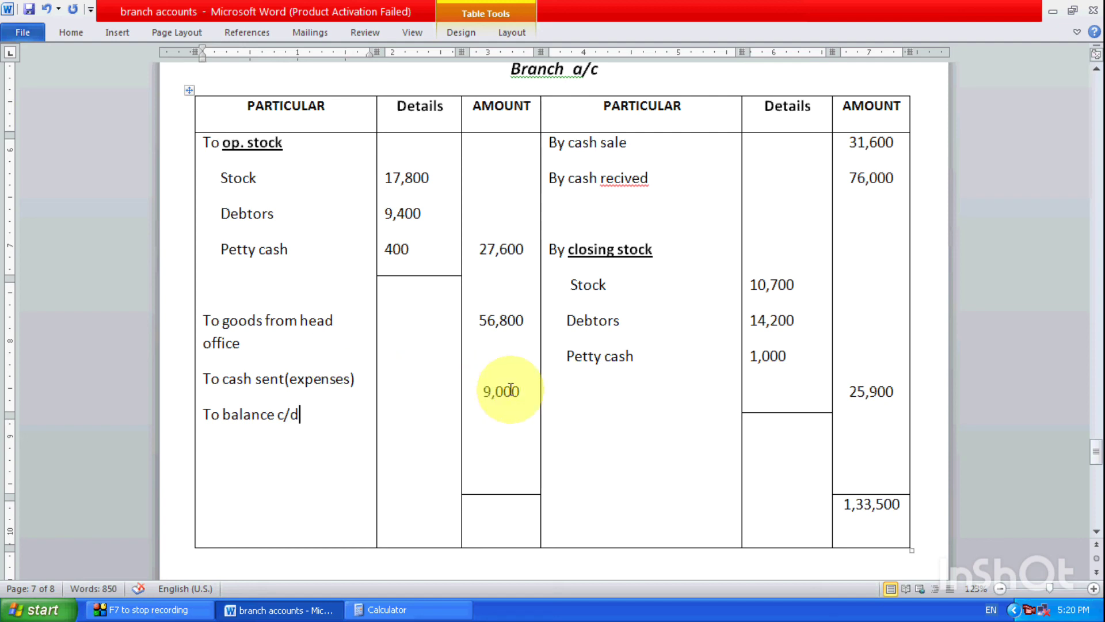
# Work out the Branch a/c balancing figure in Calculator from the debit amounts 27,600, 56,800 and 9,000 and the 1,33,500 total
pyautogui.click(511, 389)
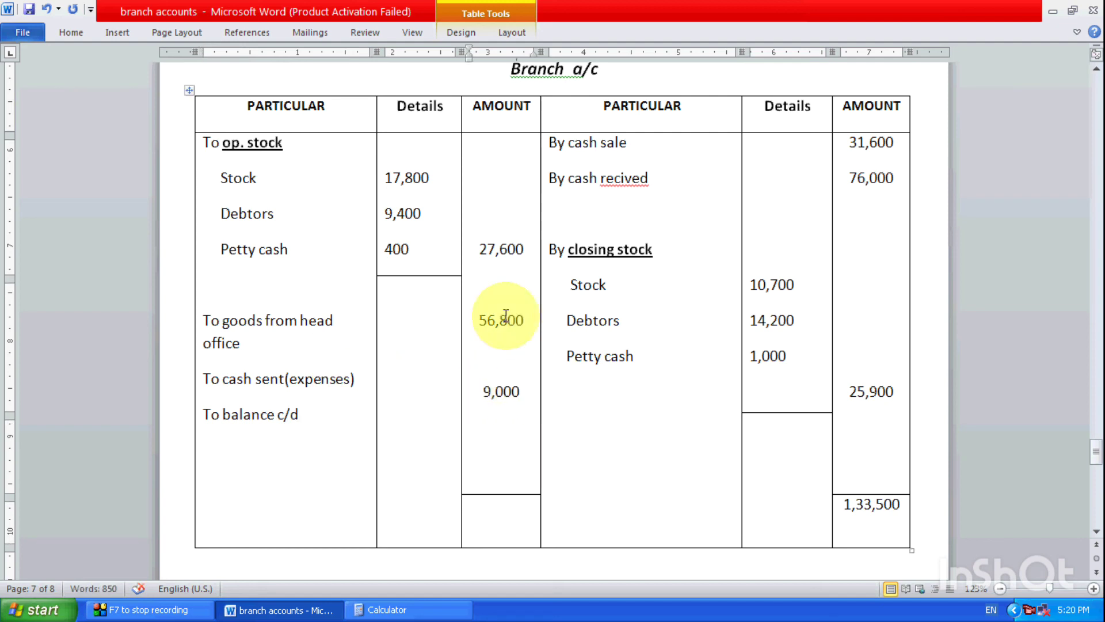
pyautogui.click(441, 611)
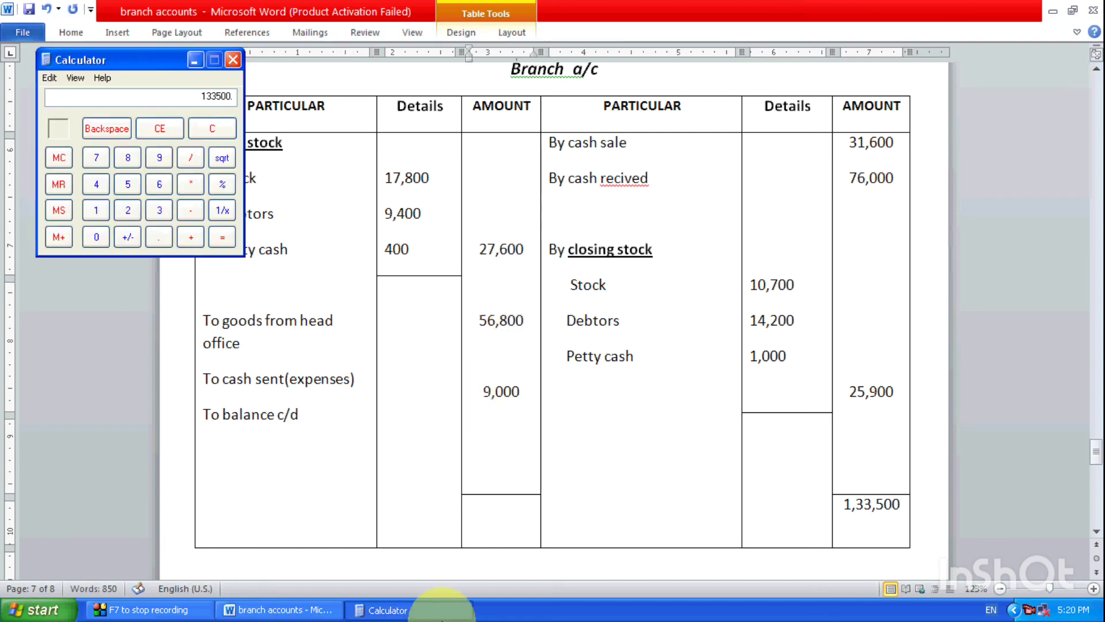
pyautogui.write('27')
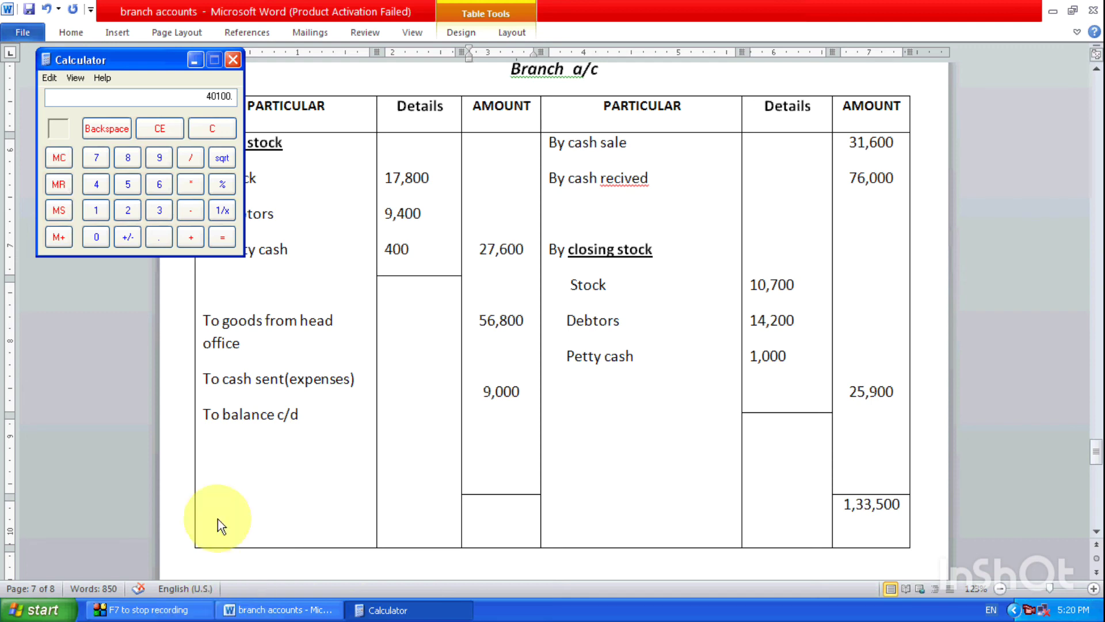
# Enter 40,100 as the amount for "To balance c/d" in the Branch a/c
pyautogui.click(479, 419)
pyautogui.write('10')
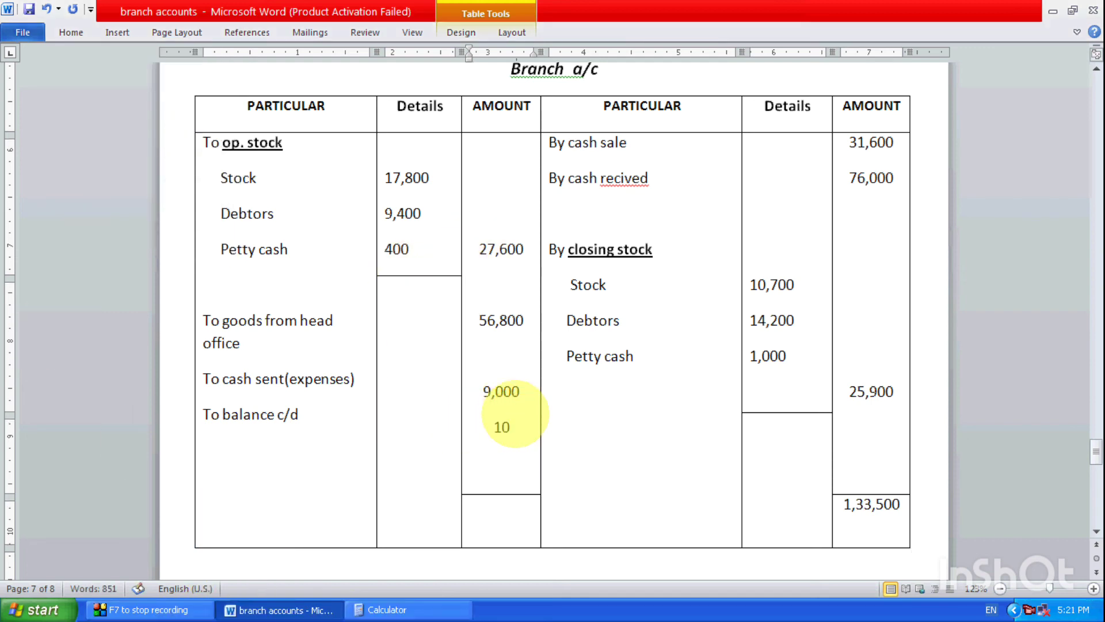
pyautogui.write(',100')
pyautogui.press('Left')
pyautogui.press('Left')
pyautogui.press('Left')
pyautogui.press('Left')
pyautogui.press('Left')
pyautogui.press('BackSpace')
pyautogui.write('4')
# Enter 1,33,500 as the debit-side total of the Branch a/c and save the document
pyautogui.click(524, 524)
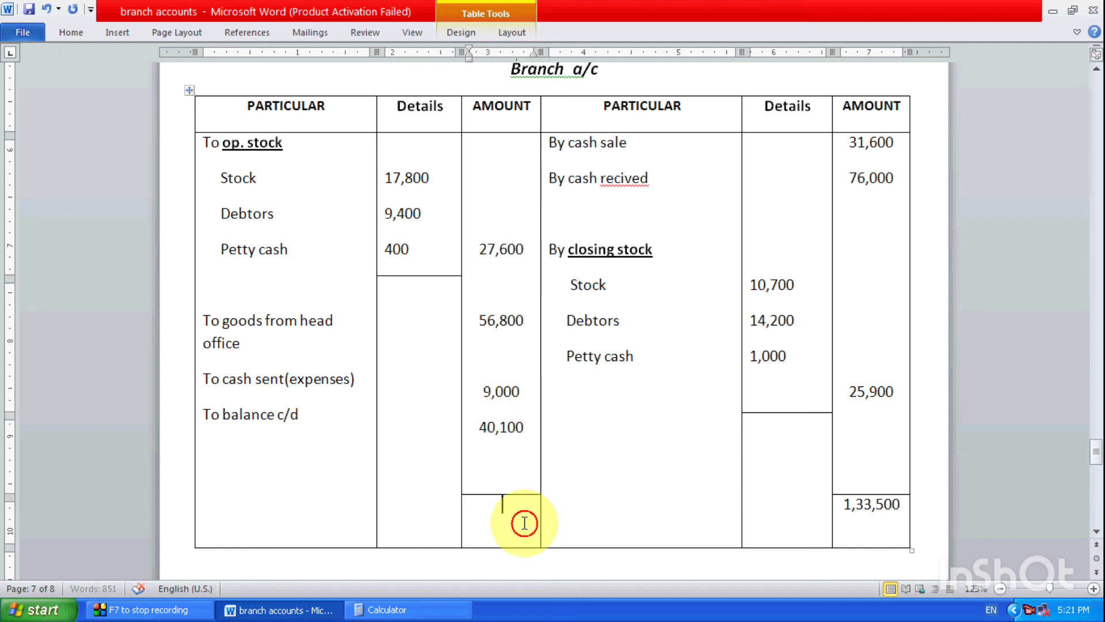
pyautogui.write('1,')
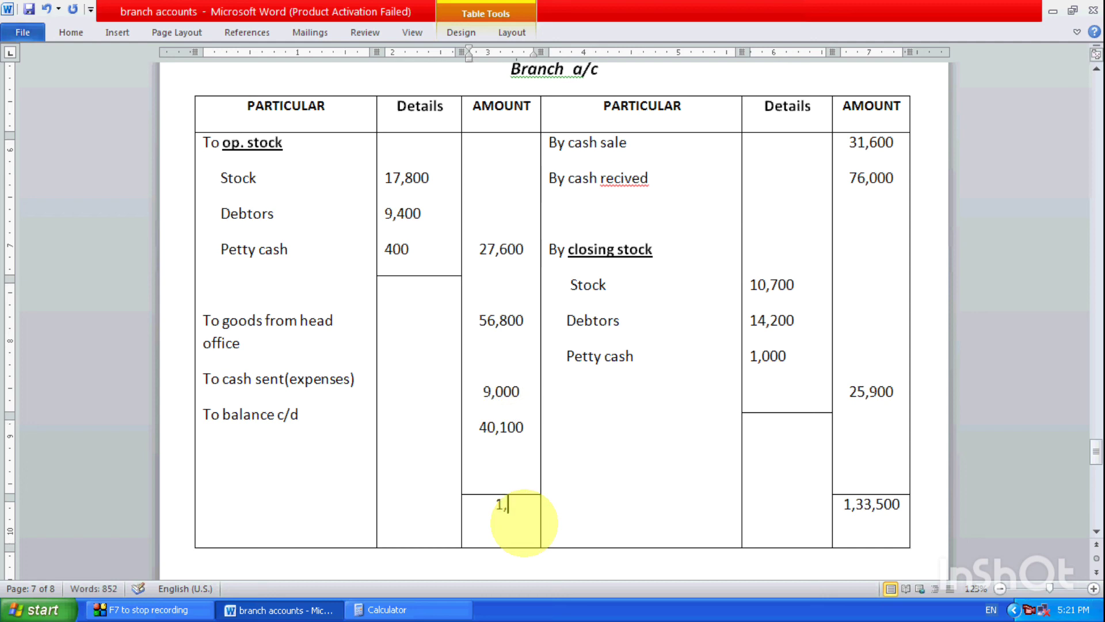
pyautogui.write('33,500')
pyautogui.hotkey('ctrl', 's')
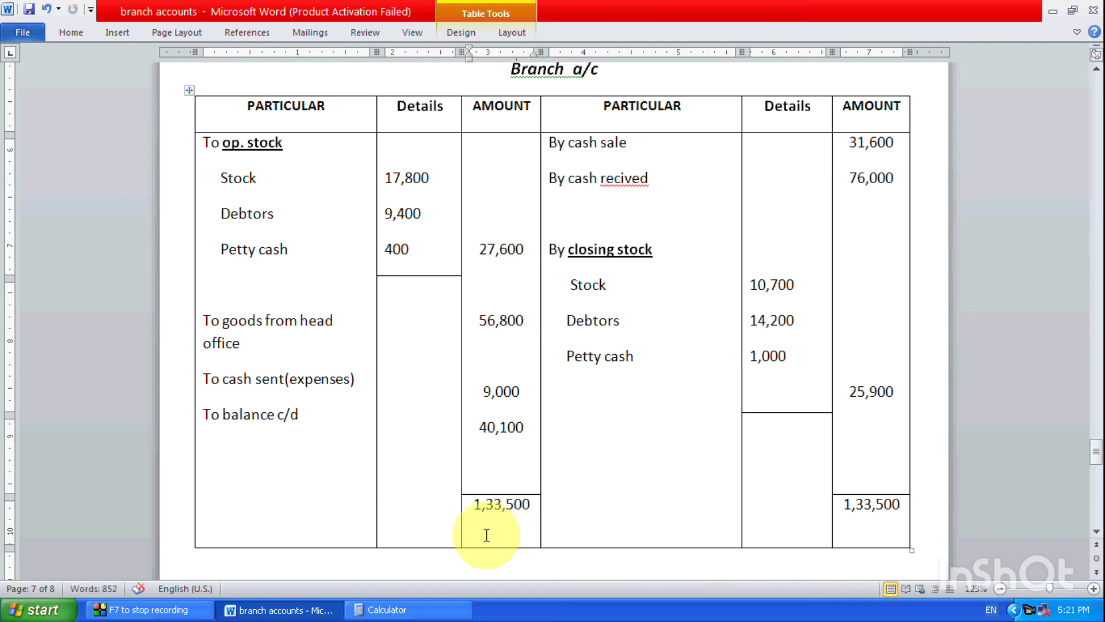
# Correct the misspelled word in the "By cash recived" entry of the Branch a/c to "received"
pyautogui.scroll(1, 104, 172)
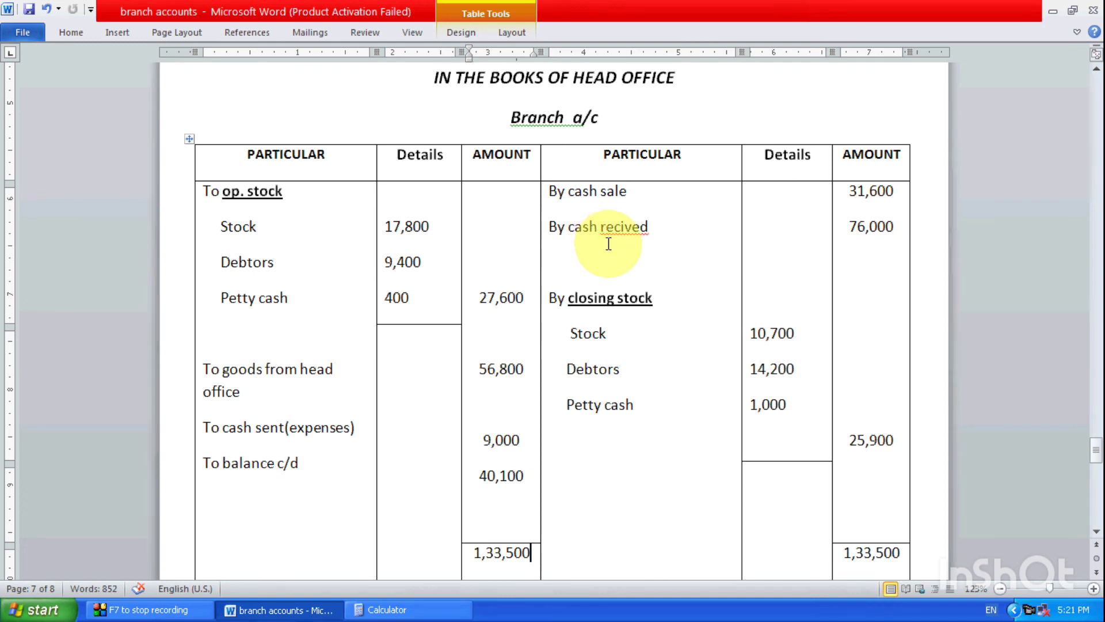
pyautogui.scroll(8, 609, 243)
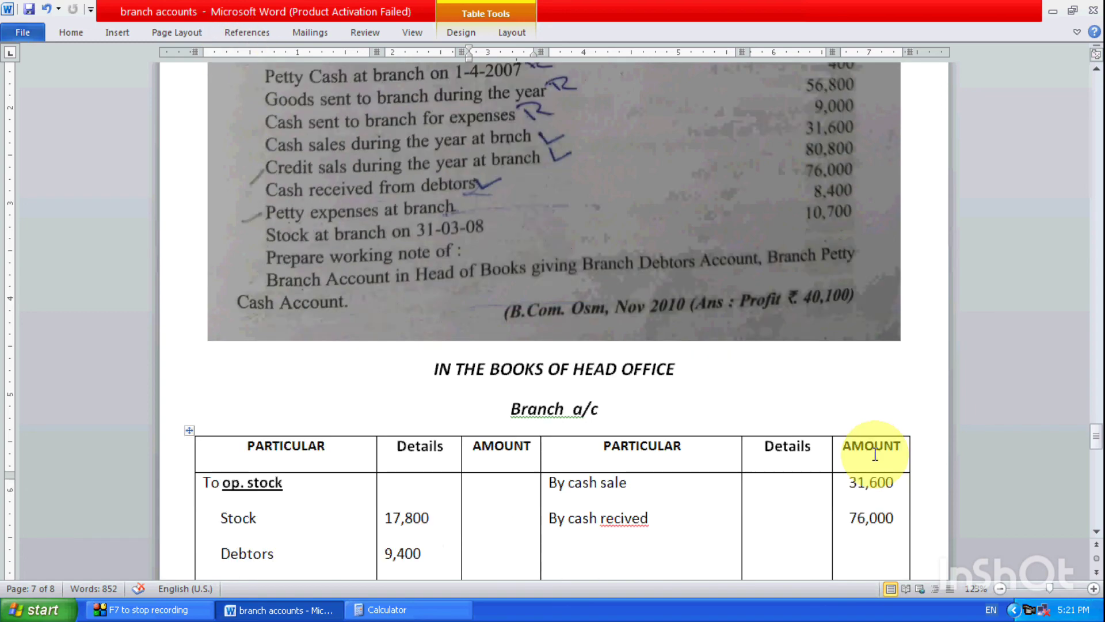
pyautogui.scroll(-2, 873, 452)
pyautogui.scroll(-3, 875, 455)
pyautogui.scroll(-1, 875, 455)
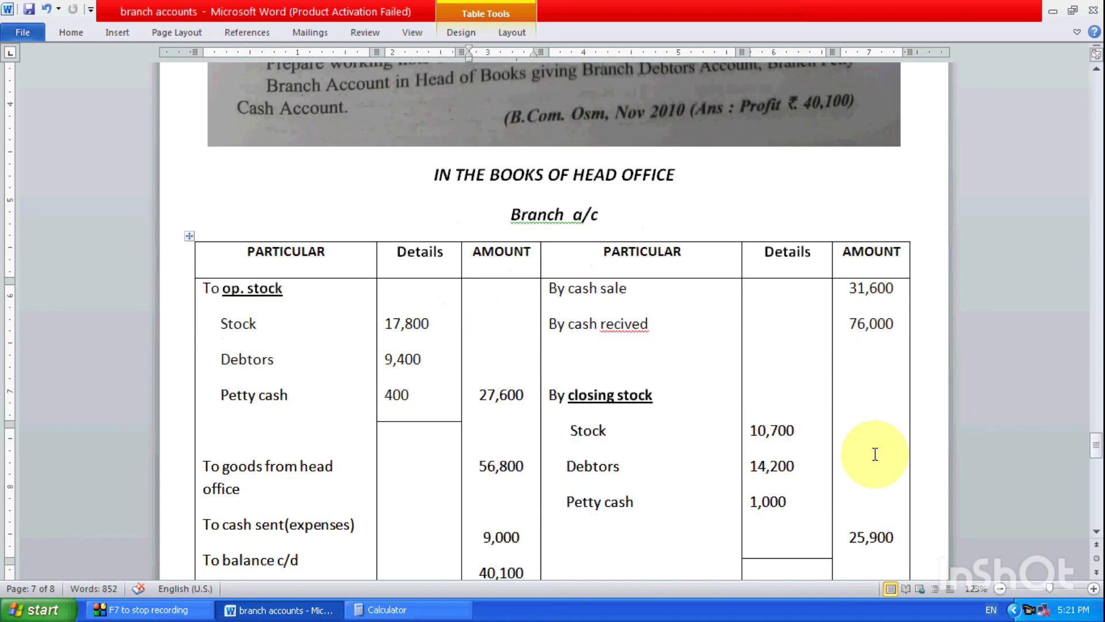
pyautogui.rightClick(639, 323)
pyautogui.click(702, 37)
pyautogui.click(702, 442)
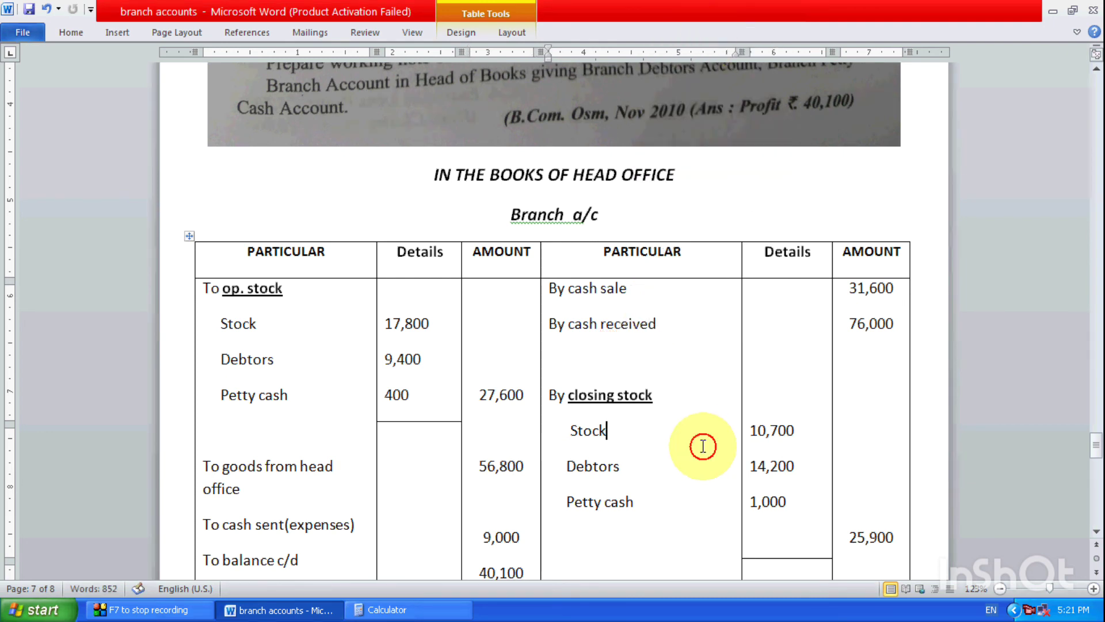
# Review the Branch debtor a/c and the Petty cash a/c with the document zoom set to 100%
pyautogui.scroll(-10, 707, 592)
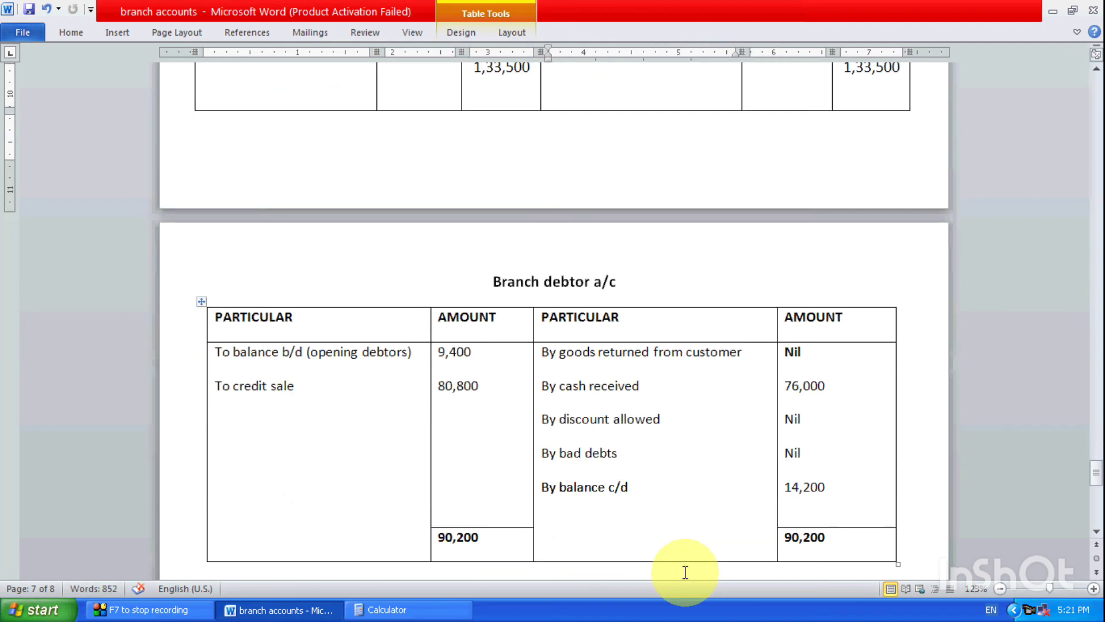
pyautogui.scroll(-1, 685, 572)
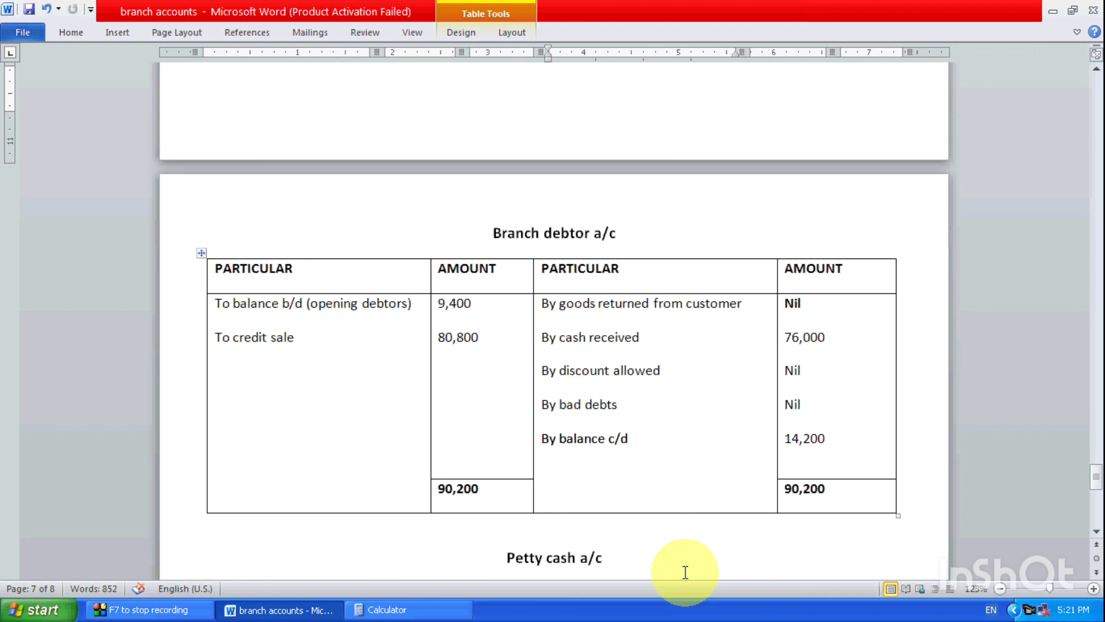
pyautogui.scroll(-7, 685, 572)
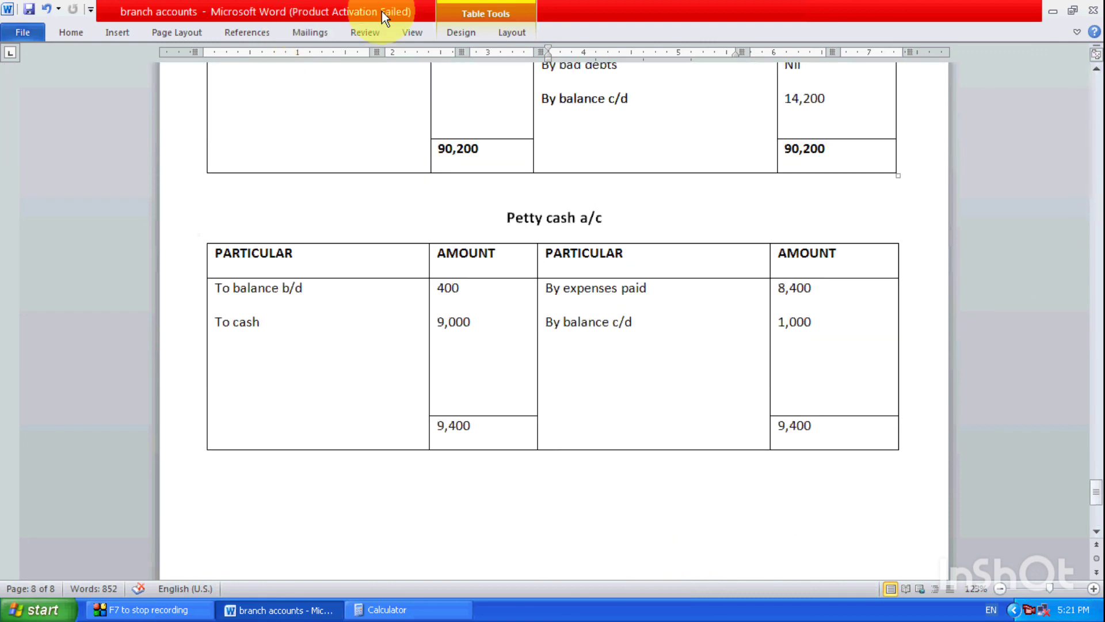
pyautogui.click(412, 32)
pyautogui.click(354, 59)
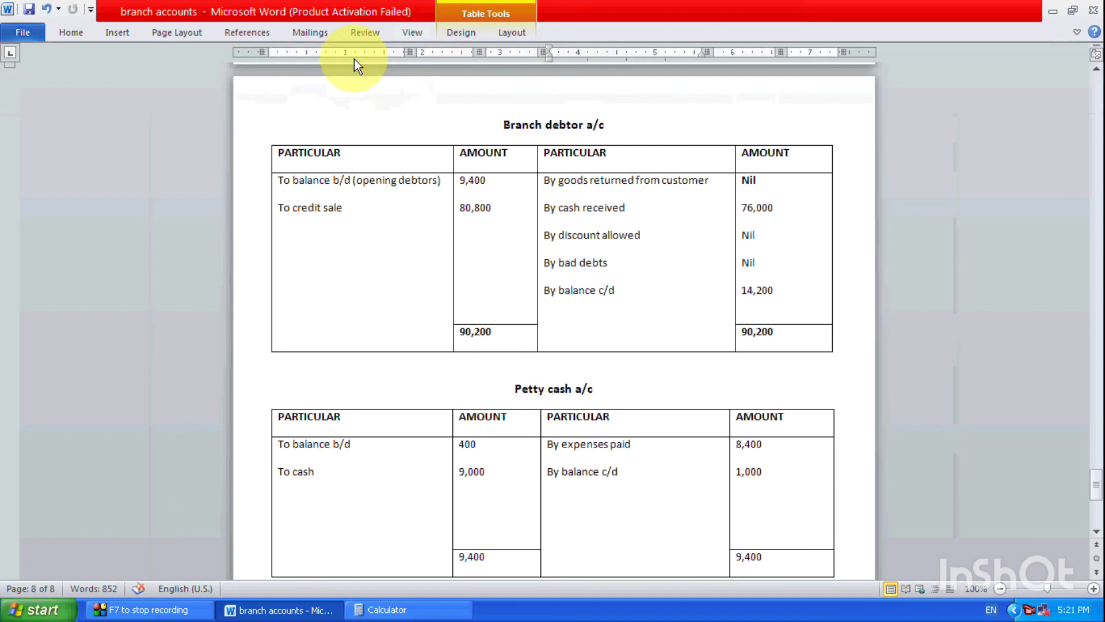
pyautogui.scroll(-1, 723, 355)
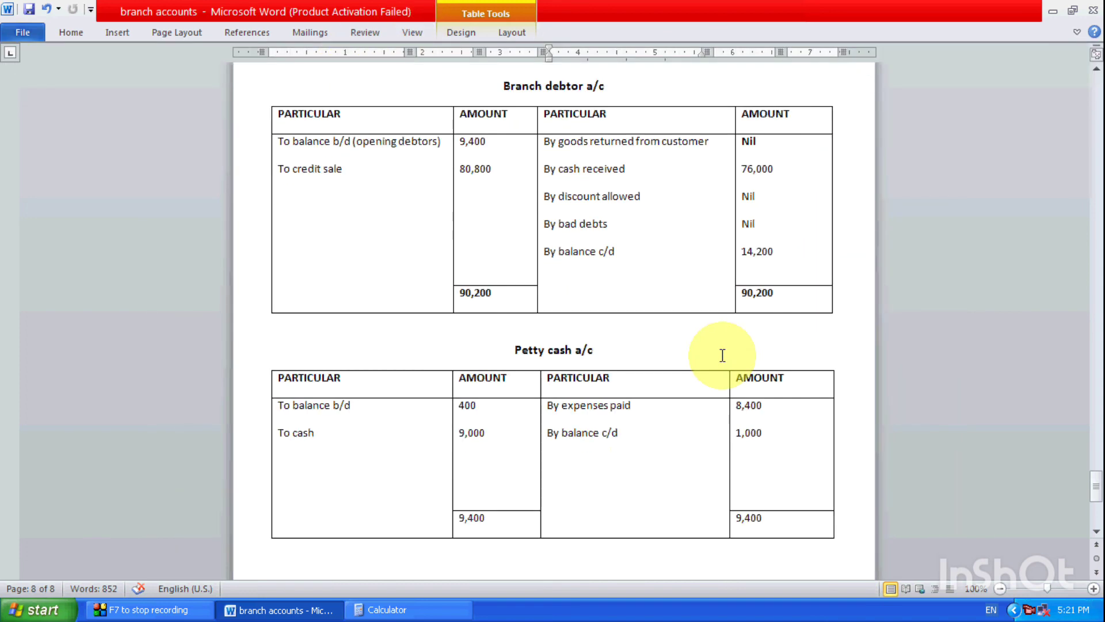
# Review the completed Branch a/c and the problem statement, and return to the document's title page
pyautogui.scroll(15, 723, 355)
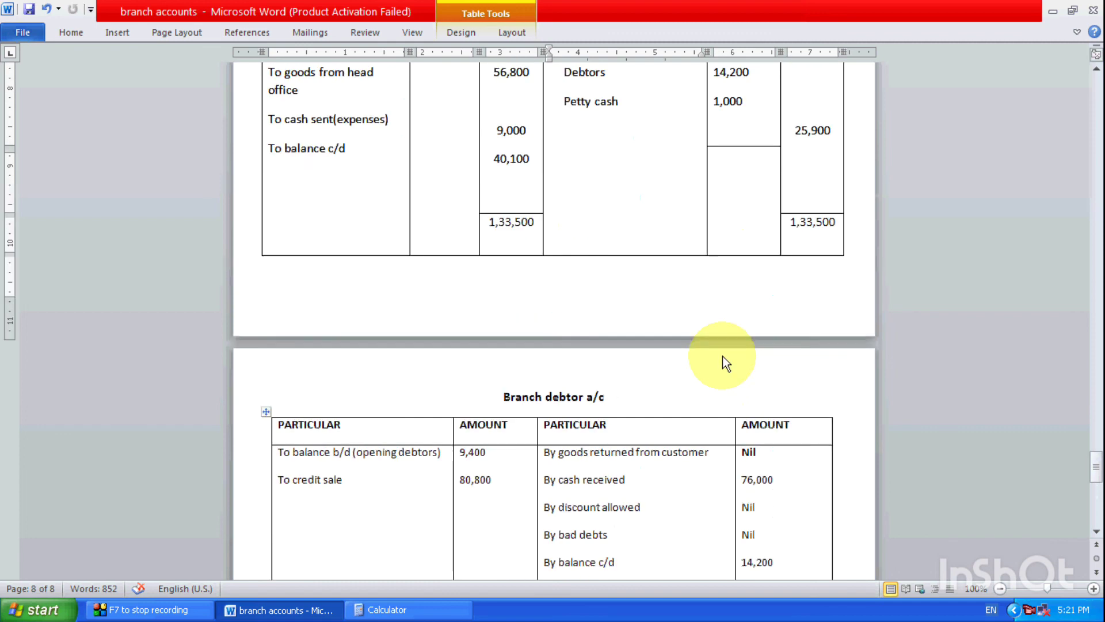
pyautogui.scroll(-2, 722, 356)
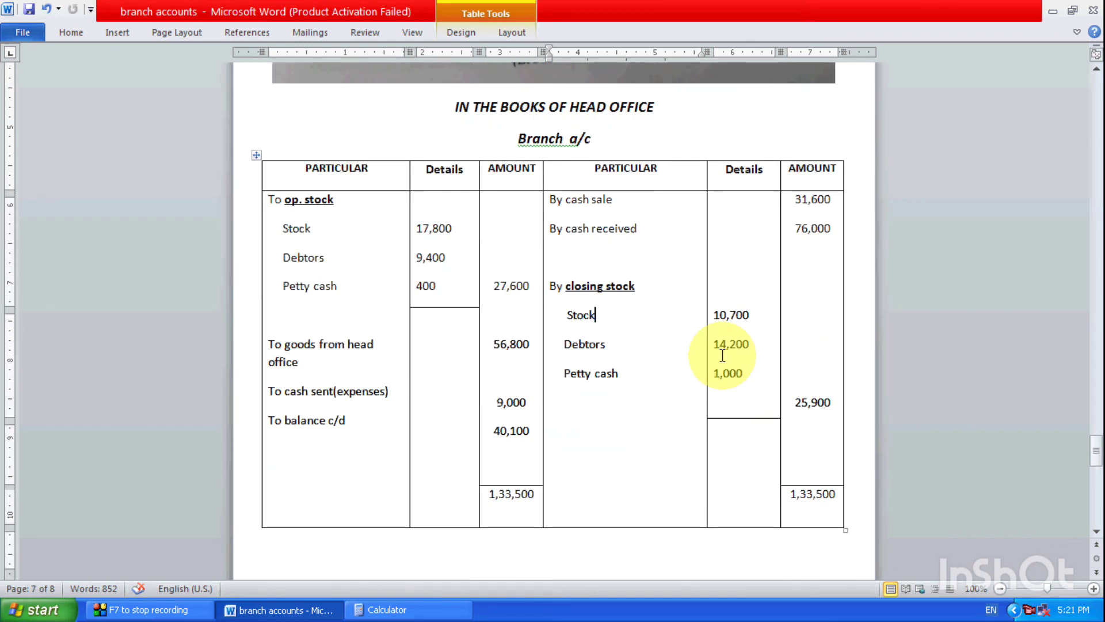
pyautogui.scroll(9, 723, 356)
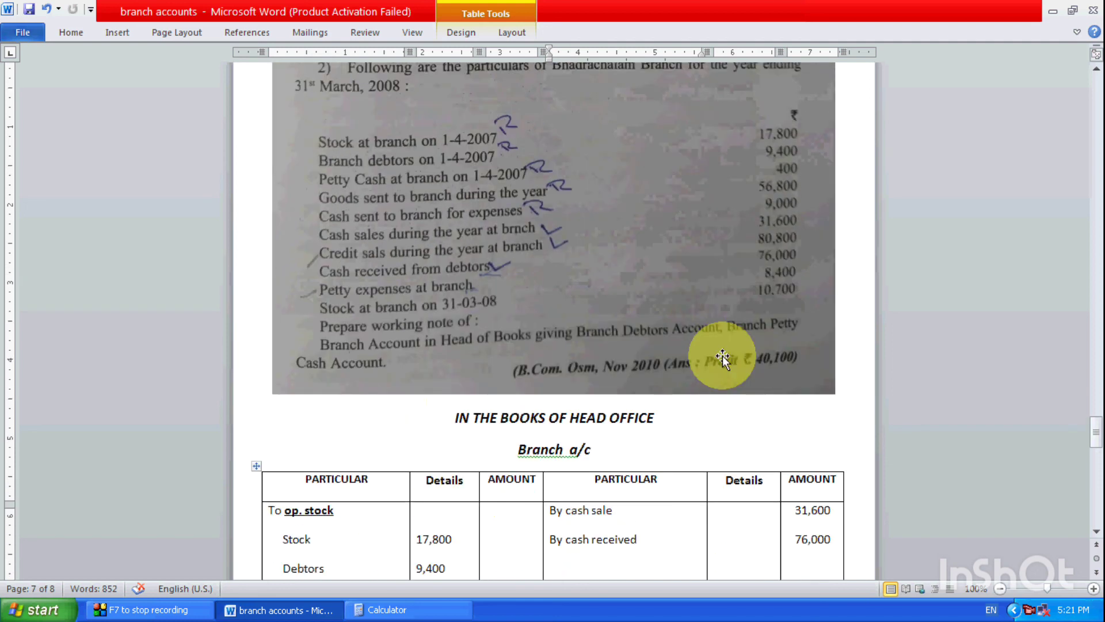
pyautogui.click(1097, 89)
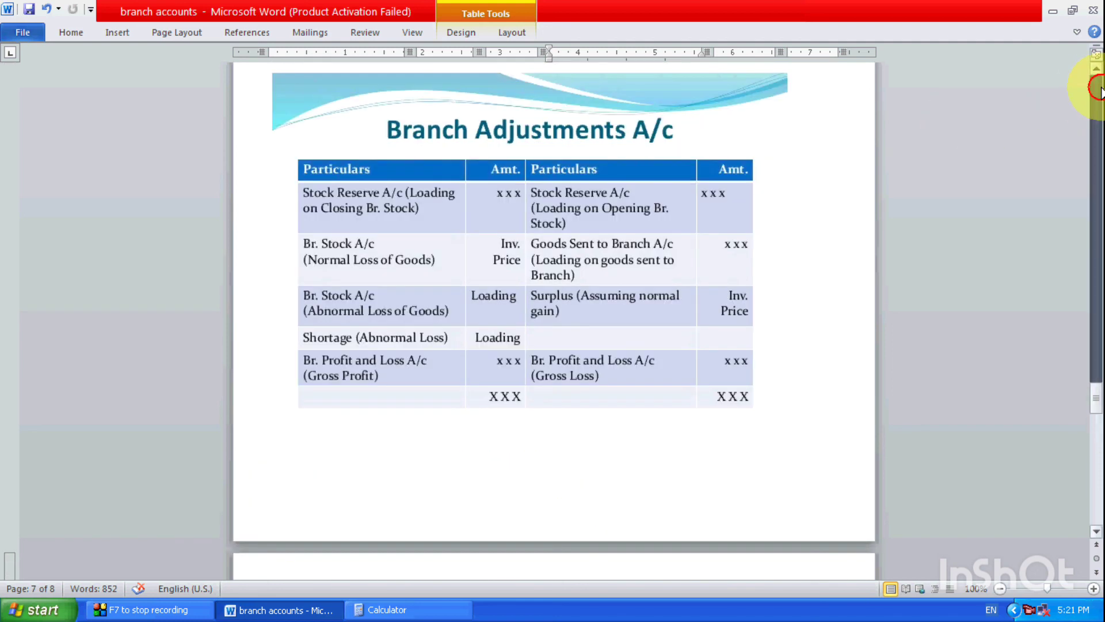
pyautogui.scroll(6, 1100, 92)
pyautogui.moveTo(1100, 92)
pyautogui.mouseDown()
pyautogui.moveTo(1088, 86)
pyautogui.moveTo(1095, 92)
pyautogui.mouseUp()
pyautogui.click(425, 32)
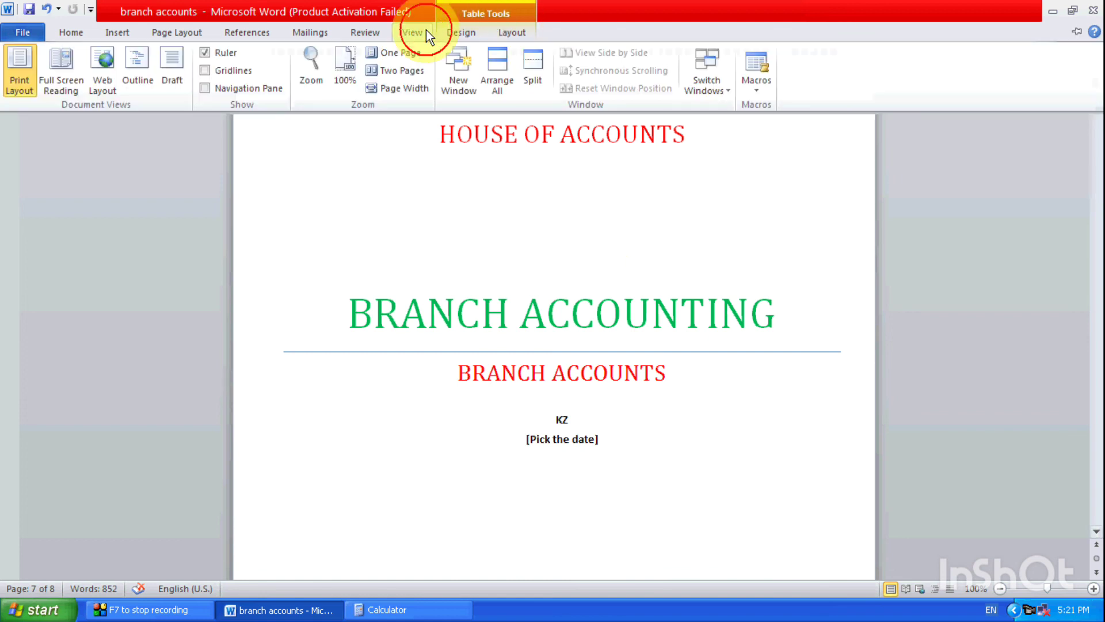